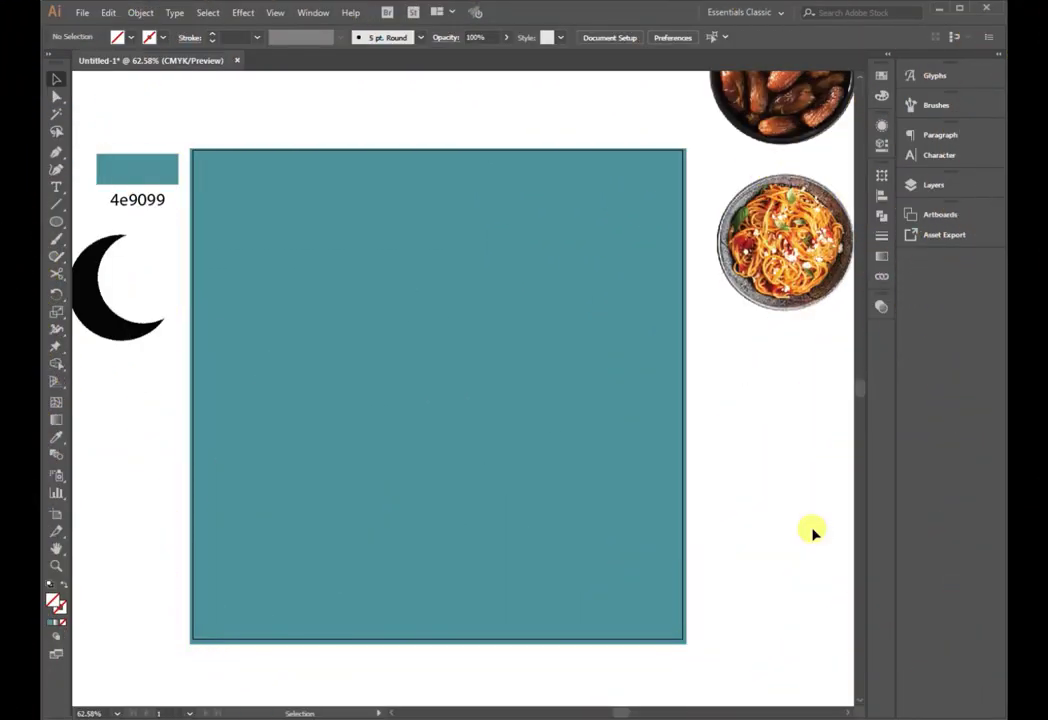
# Move the crescent moon onto the teal square, enlarge it and shift it toward the lower left.
pyautogui.moveTo(133, 350); pyautogui.dragTo(293, 405)
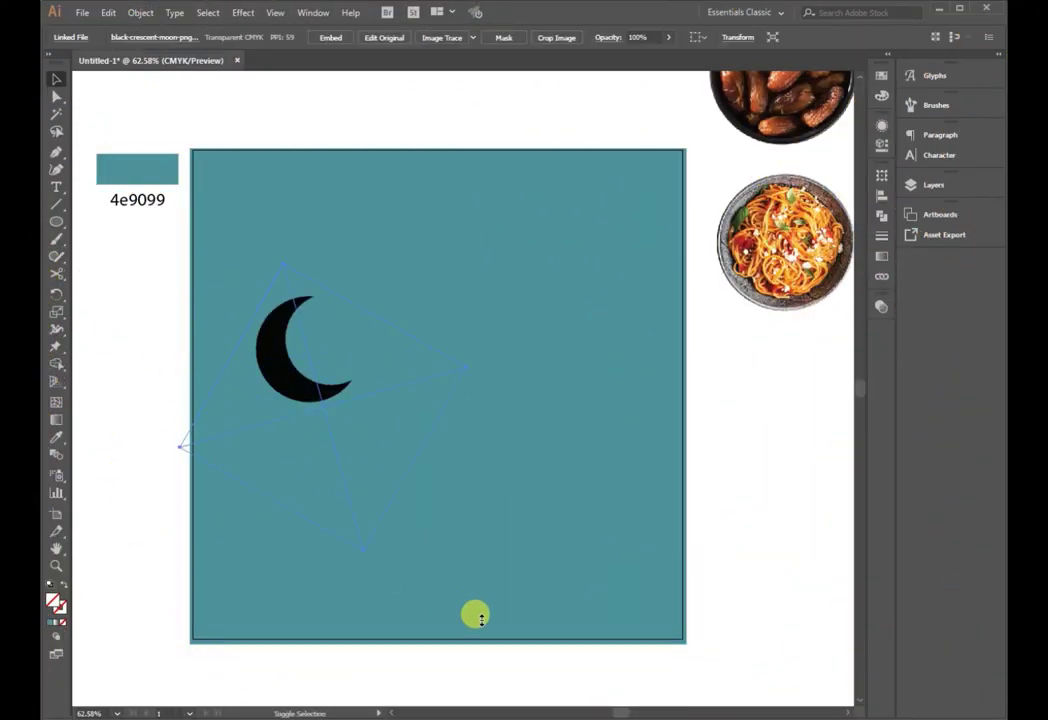
pyautogui.moveTo(481, 619); pyautogui.dragTo(479, 385)
pyautogui.moveTo(643, 348); pyautogui.dragTo(643, 348)
pyautogui.moveTo(367, 480); pyautogui.dragTo(358, 515)
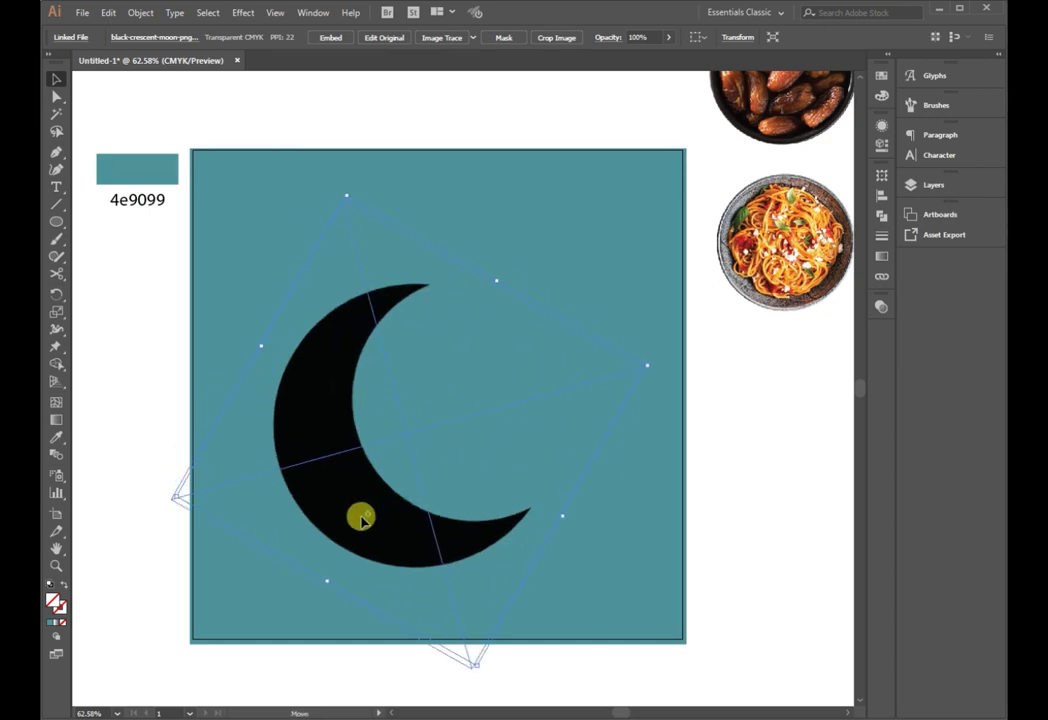
pyautogui.moveTo(461, 679); pyautogui.dragTo(368, 514)
pyautogui.click(765, 514)
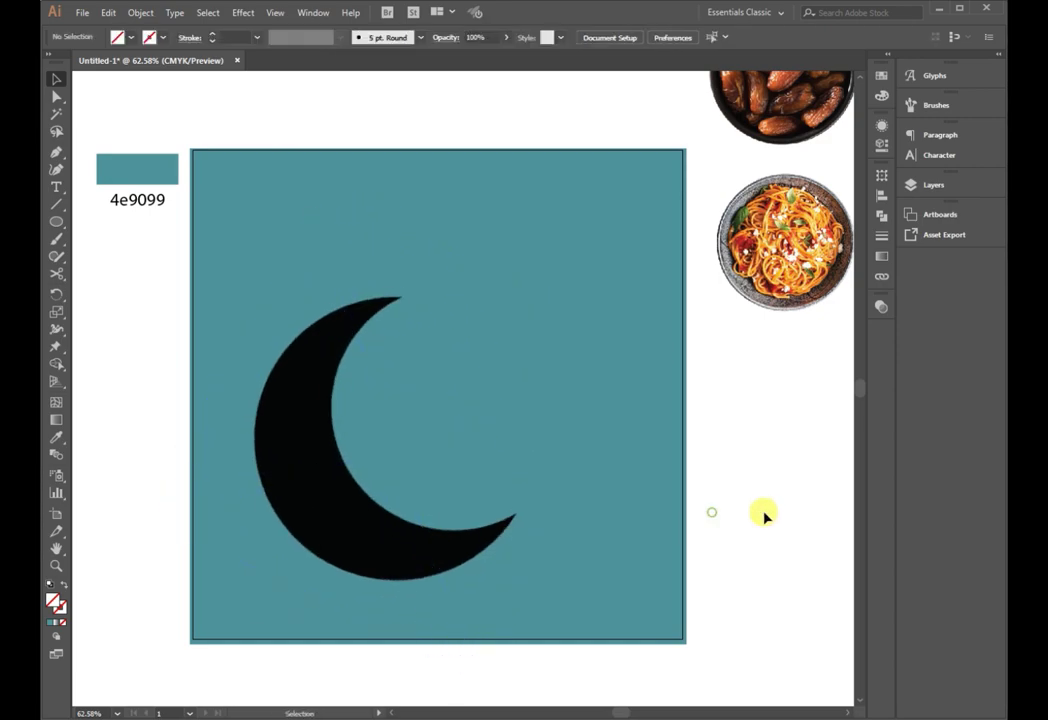
# Zoom the view in on the teal square and the food images.
pyautogui.press('z')
pyautogui.keyDown('alt'); pyautogui.click(658, 353); pyautogui.keyUp('alt')
pyautogui.keyDown('alt'); pyautogui.click(658, 353); pyautogui.keyUp('alt')
pyautogui.moveTo(133, 180); pyautogui.dragTo(599, 561)
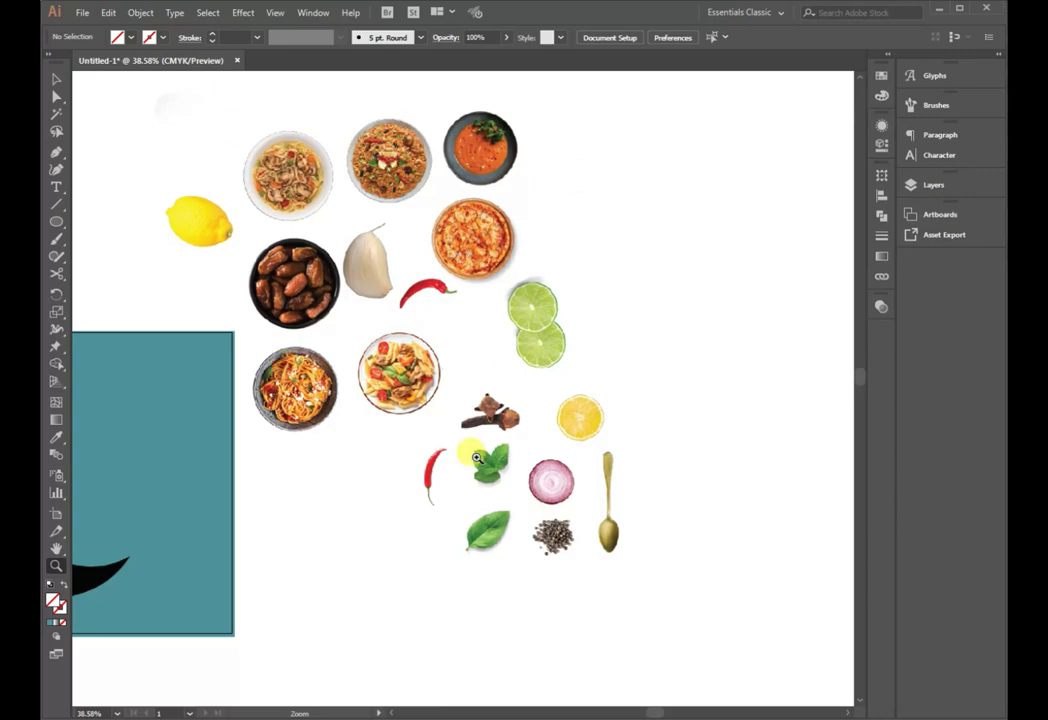
pyautogui.keyDown('alt'); pyautogui.click(388, 437); pyautogui.keyUp('alt')
pyautogui.moveTo(103, 243); pyautogui.dragTo(444, 613)
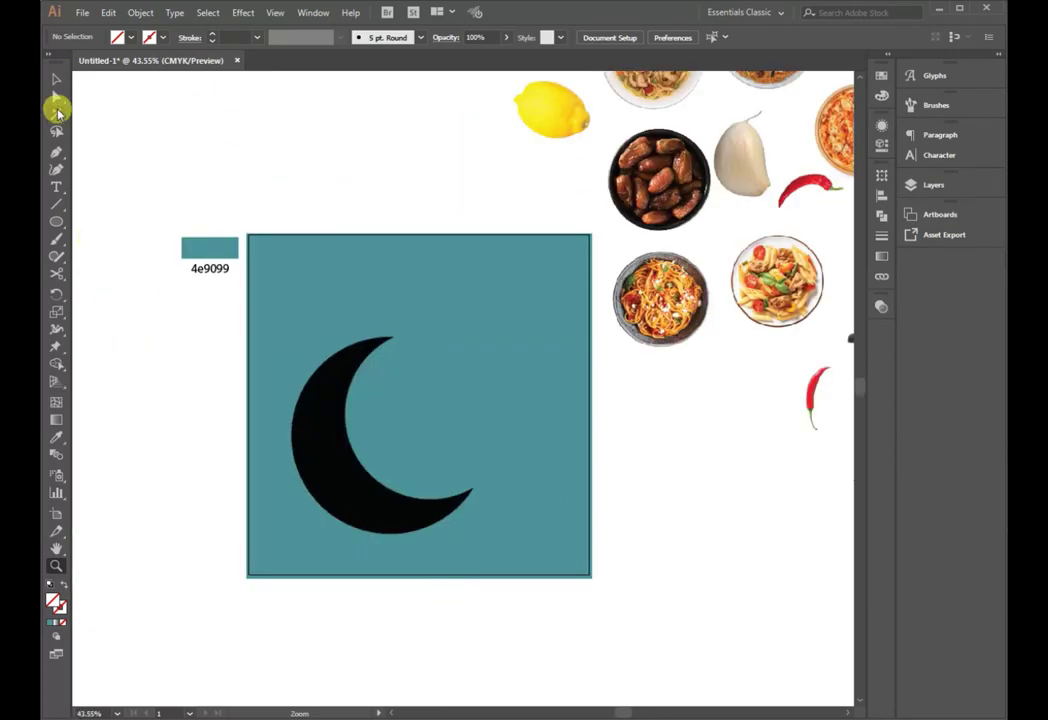
pyautogui.click(313, 289)
pyautogui.keyDown('alt'); pyautogui.click(613, 440); pyautogui.keyUp('alt')
# Rotate the crescent slightly and bring the rice bowl onto its lower curve.
pyautogui.press('v')
pyautogui.click(250, 390)
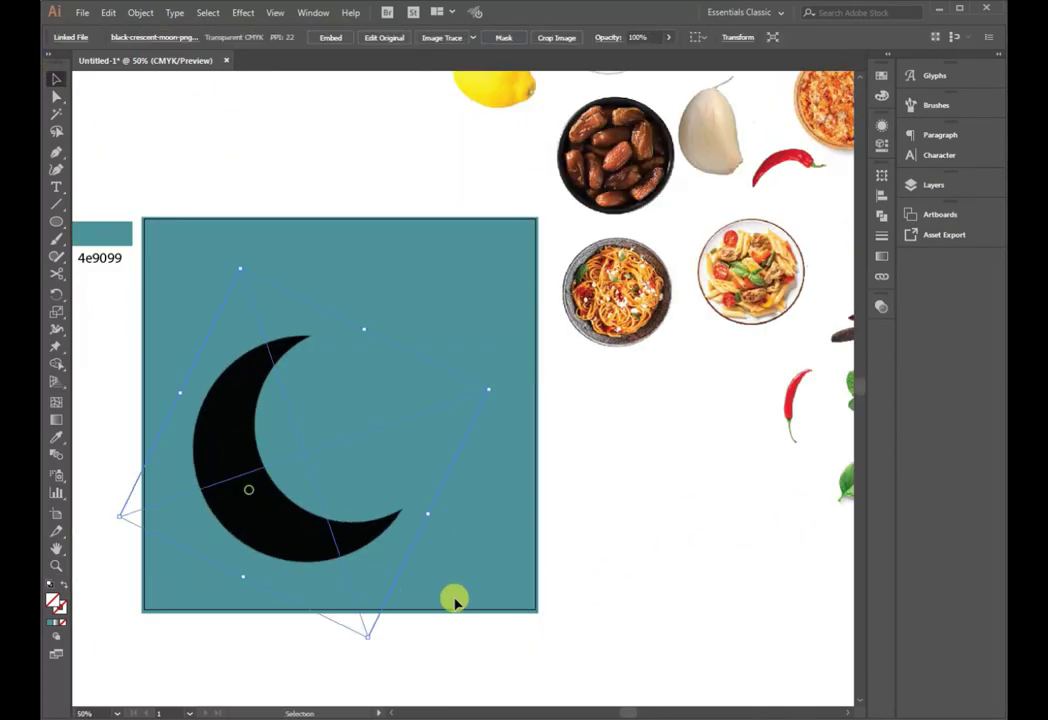
pyautogui.moveTo(489, 391); pyautogui.dragTo(505, 380)
pyautogui.click(708, 487)
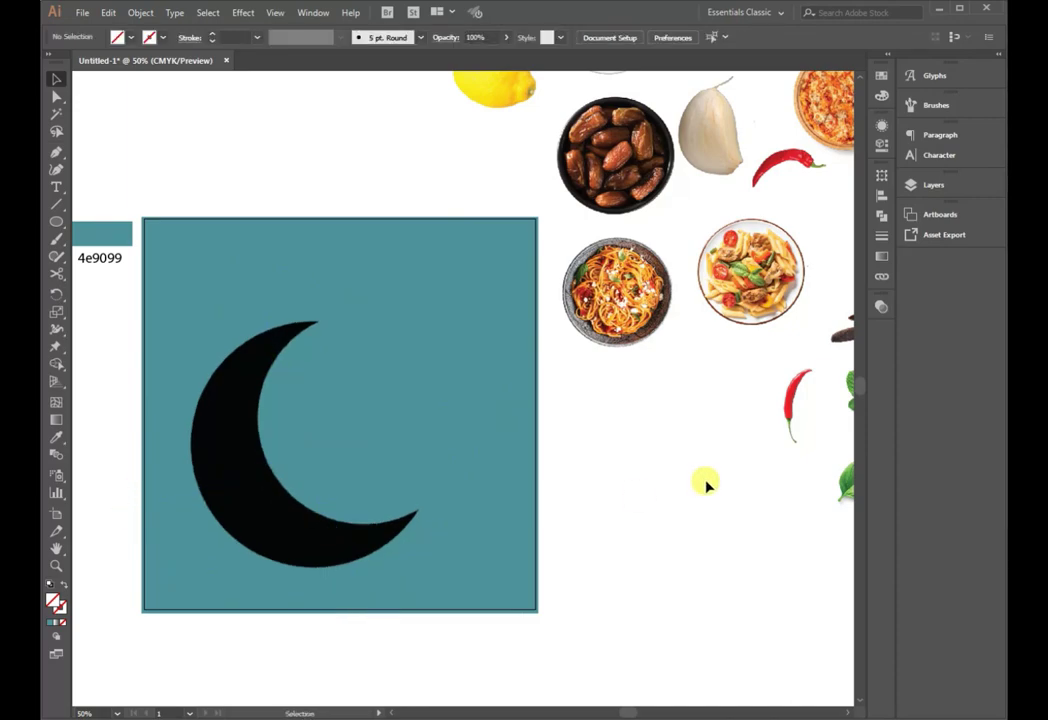
pyautogui.scroll(3, 734, 477)
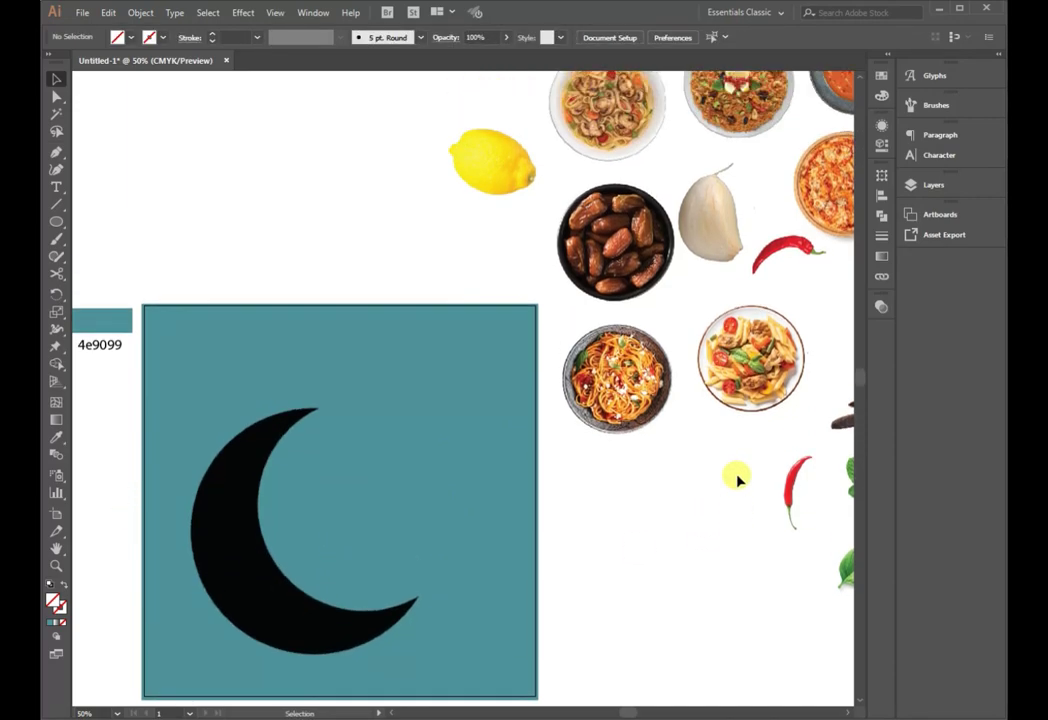
pyautogui.moveTo(735, 175); pyautogui.dragTo(386, 596)
# Position the rice bowl near the bottom of the crescent.
pyautogui.scroll(-1, 386, 596)
pyautogui.moveTo(386, 500); pyautogui.dragTo(268, 624)
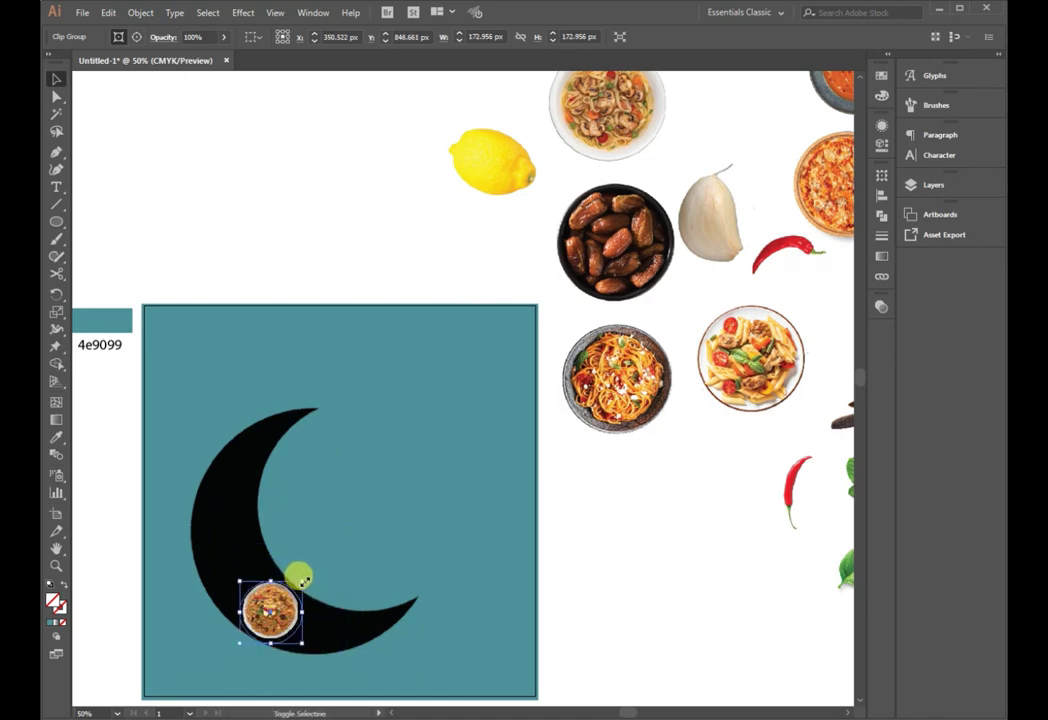
pyautogui.click(620, 624)
pyautogui.click(266, 600)
# Move the spaghetti bowl onto the crescent, shrink it to about 130 px, and set it above the rice bowl.
pyautogui.click(686, 607)
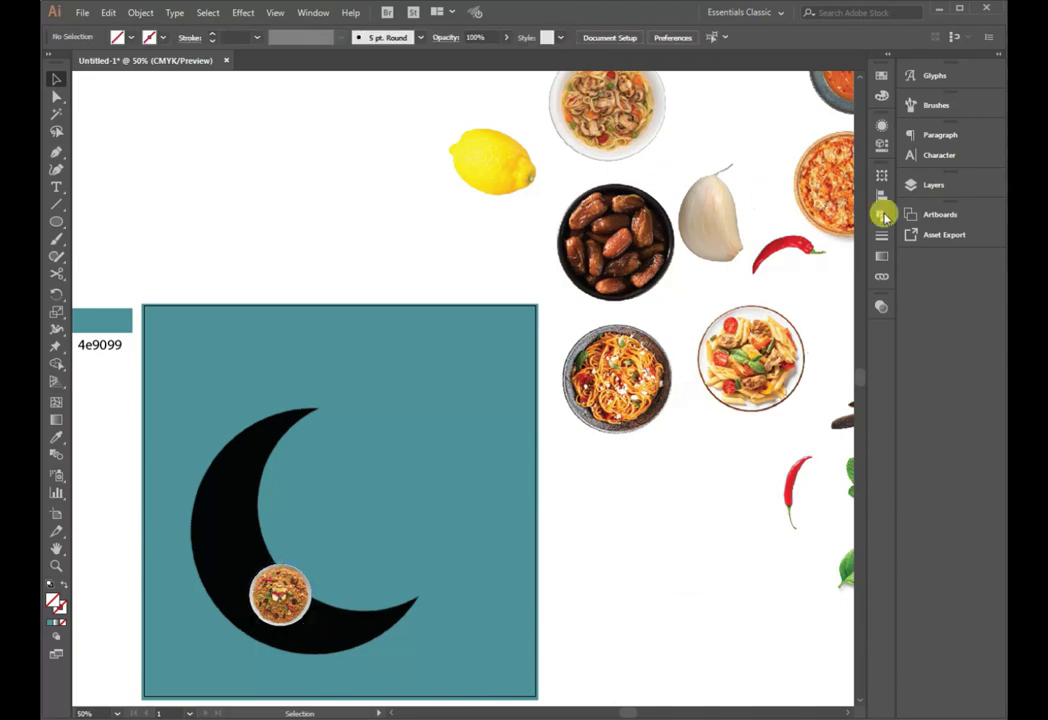
pyautogui.moveTo(617, 378); pyautogui.dragTo(259, 519)
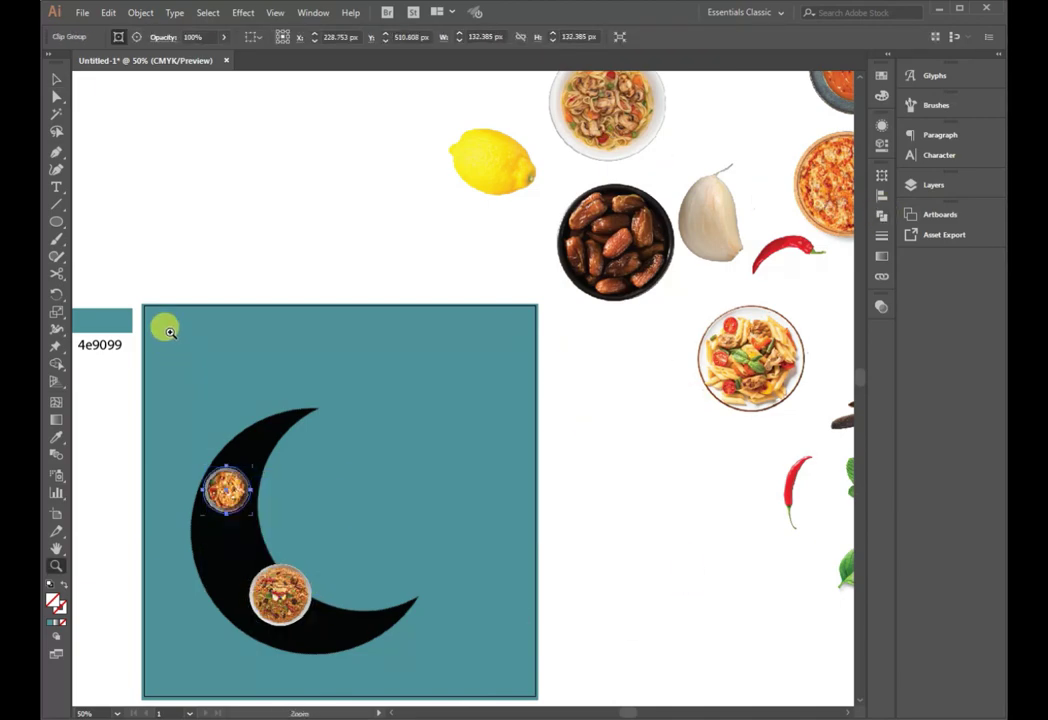
pyautogui.moveTo(129, 234); pyautogui.dragTo(568, 655)
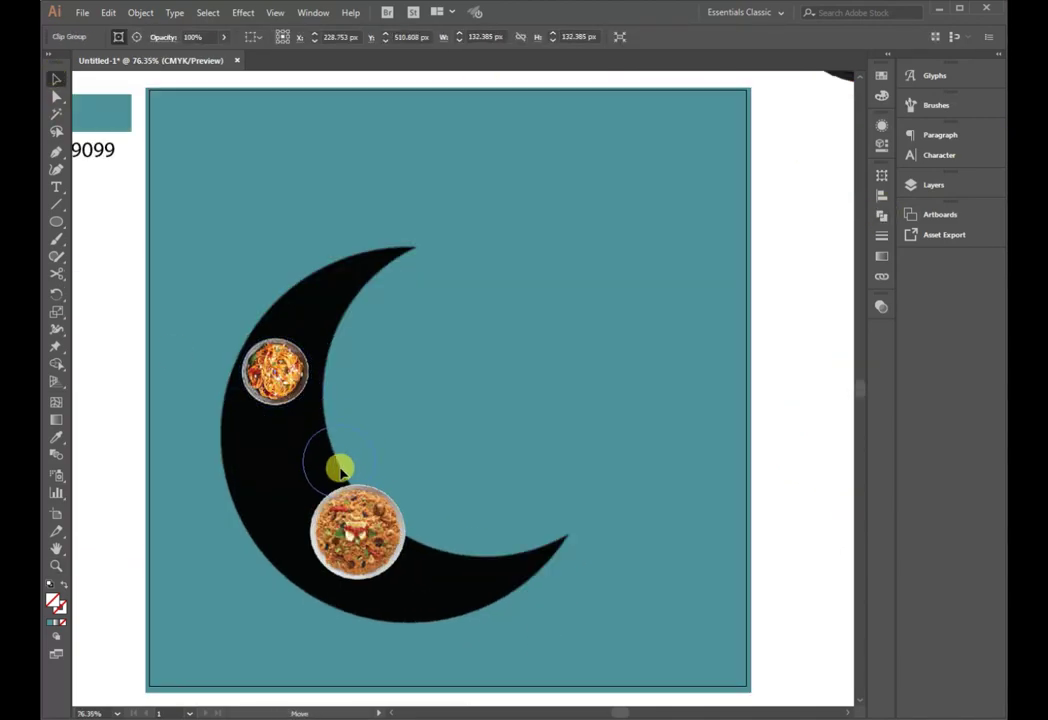
pyautogui.moveTo(290, 398); pyautogui.dragTo(340, 484)
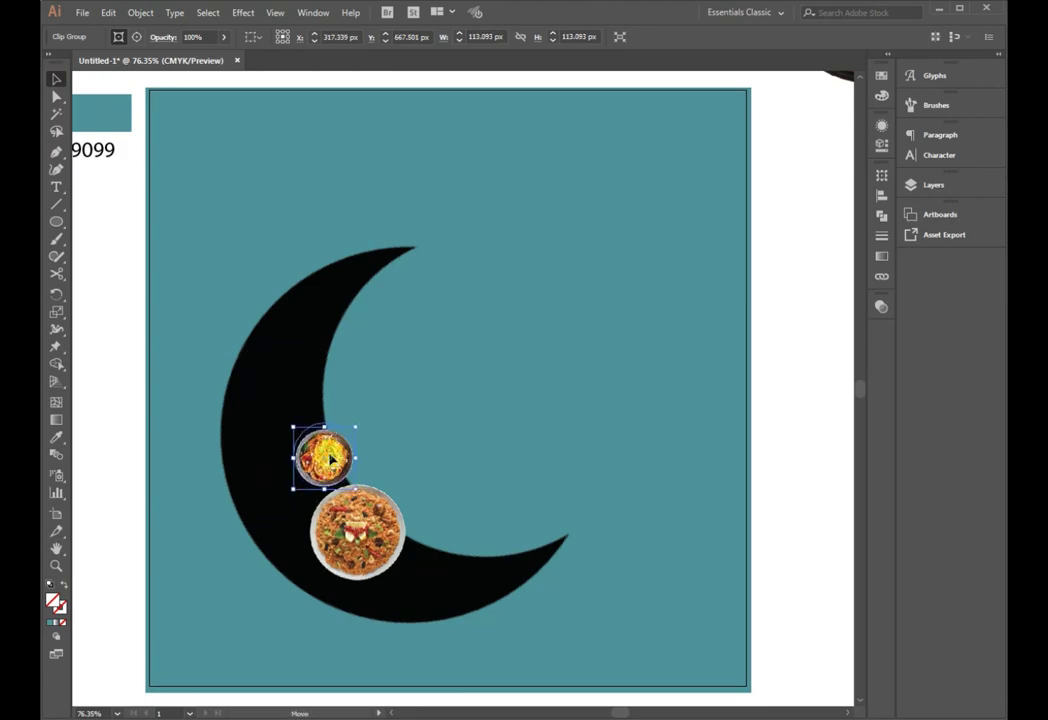
pyautogui.click(777, 515)
# Zoom out and scroll around to locate the pasta plate beside the artboard.
pyautogui.press('z')
pyautogui.keyDown('alt'); pyautogui.click(578, 438); pyautogui.keyUp('alt')
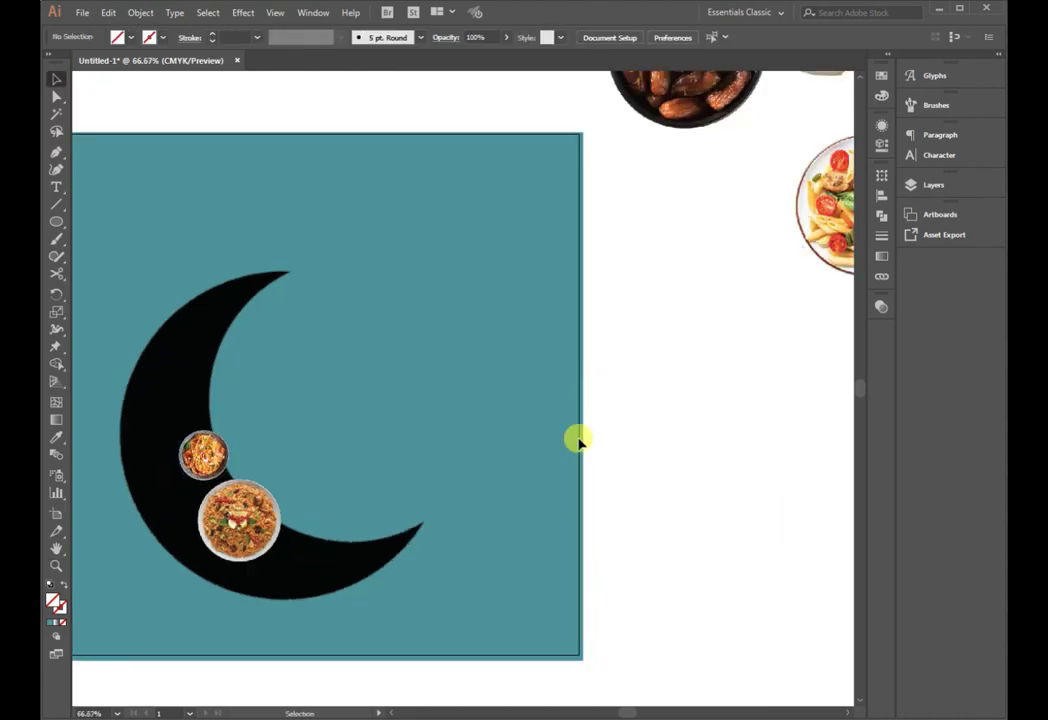
pyautogui.scroll(1, 578, 438)
pyautogui.scroll(2, 515, 475)
pyautogui.keyDown('alt'); pyautogui.click(567, 450); pyautogui.keyUp('alt')
pyautogui.click(56, 79)
pyautogui.scroll(1, 561, 449)
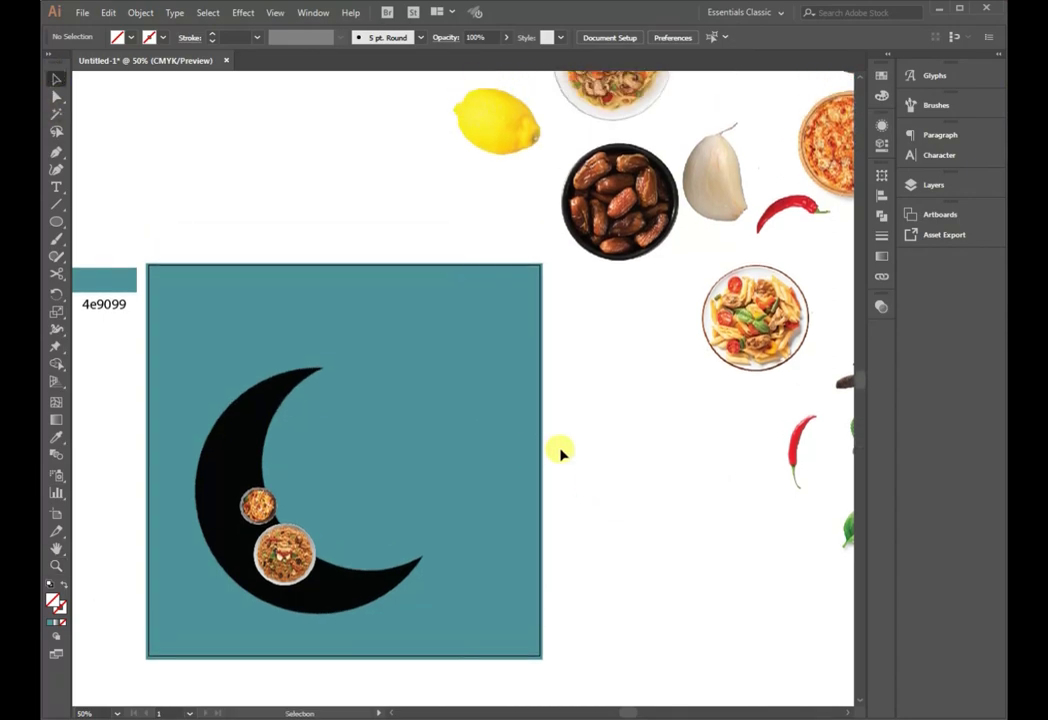
pyautogui.scroll(2, 561, 449)
pyautogui.scroll(2, 808, 252)
pyautogui.hscroll(2, 564, 440)
pyautogui.scroll(3, 618, 576)
pyautogui.hscroll(2, 618, 576)
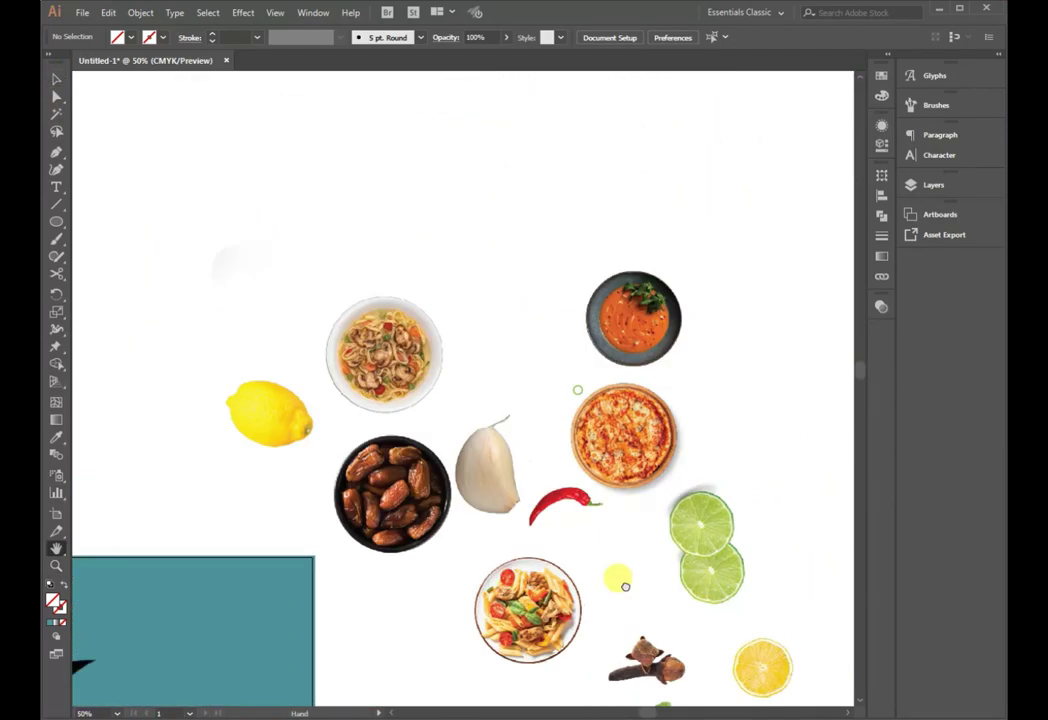
pyautogui.scroll(-5, 557, 515)
pyautogui.hscroll(-2, 557, 515)
pyautogui.scroll(-1, 588, 316)
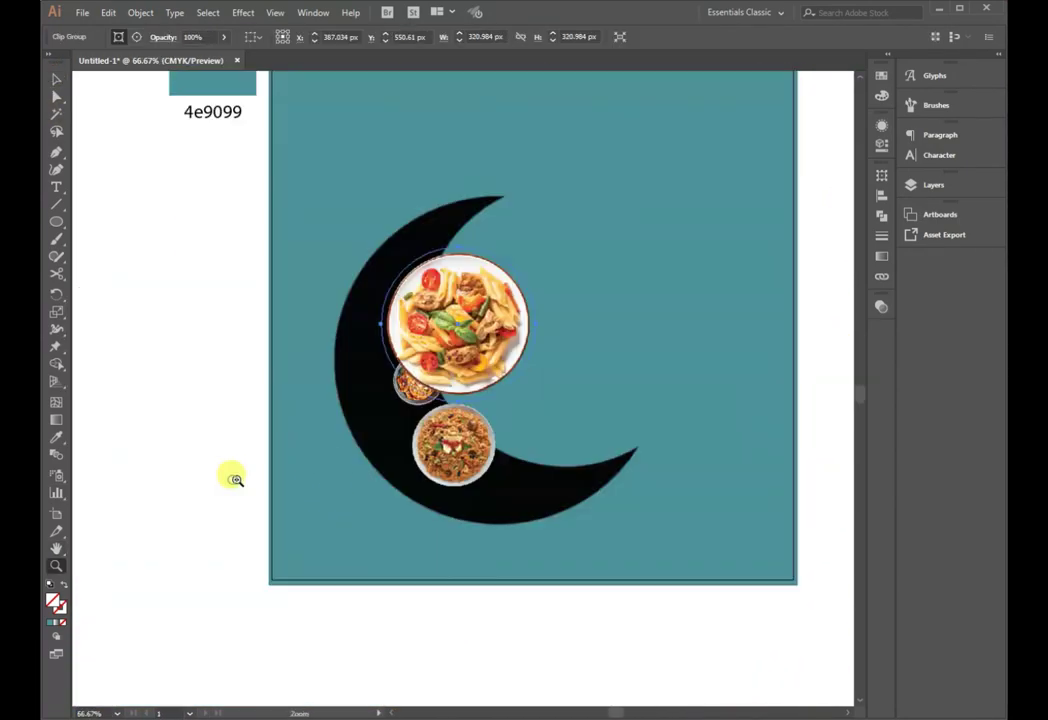
# Shrink the pasta plate to about half size and place it at the crescent's lower-right tip.
pyautogui.moveTo(503, 358)
pyautogui.mouseDown()
pyautogui.moveTo(472, 390)
pyautogui.moveTo(401, 300)
pyautogui.mouseUp()
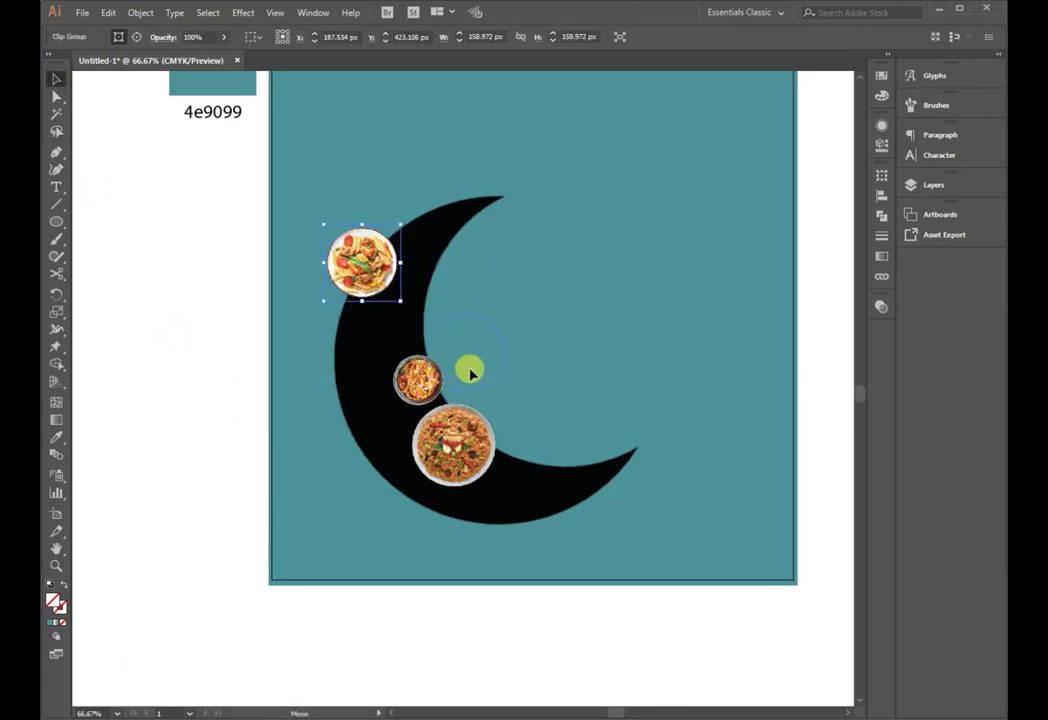
pyautogui.moveTo(471, 372); pyautogui.dragTo(461, 383)
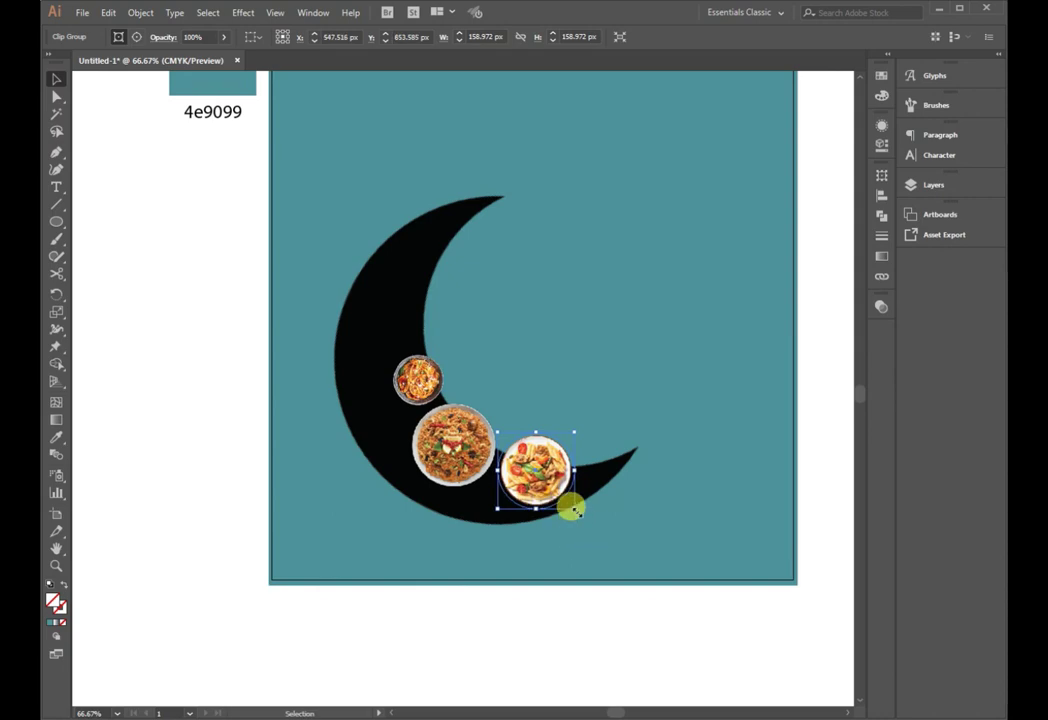
pyautogui.moveTo(533, 485)
pyautogui.mouseDown()
pyautogui.moveTo(551, 486)
pyautogui.moveTo(512, 494)
pyautogui.mouseUp()
# Shrink the small spaghetti plate slightly and nudge it left.
pyautogui.click(500, 490)
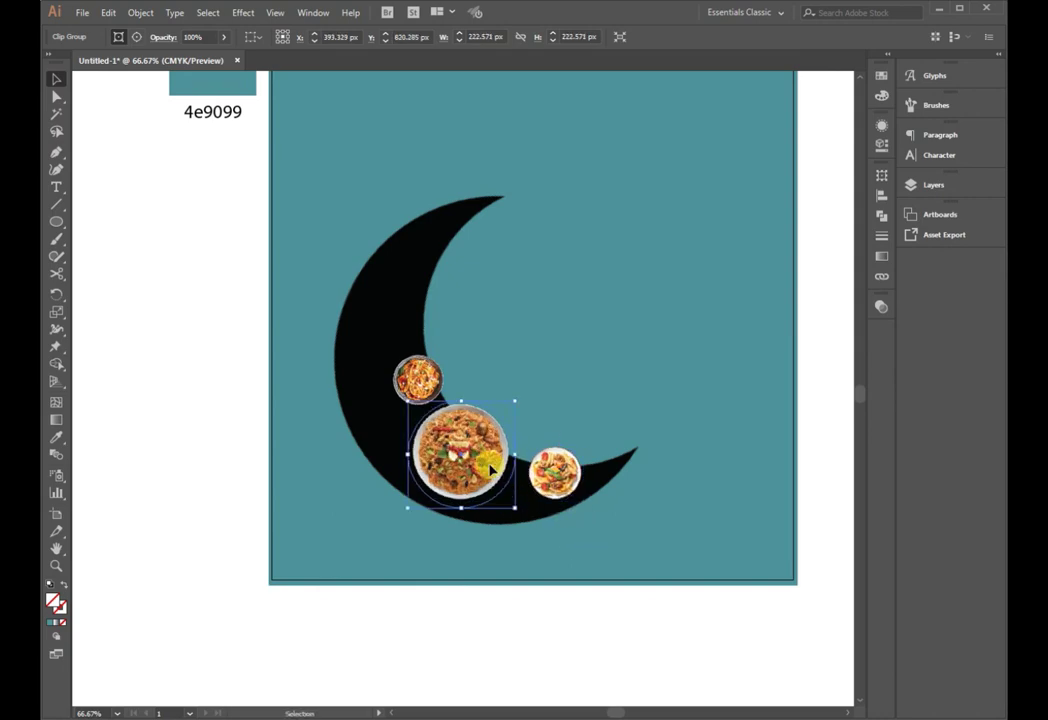
pyautogui.click(419, 376)
pyautogui.moveTo(391, 351); pyautogui.dragTo(395, 388)
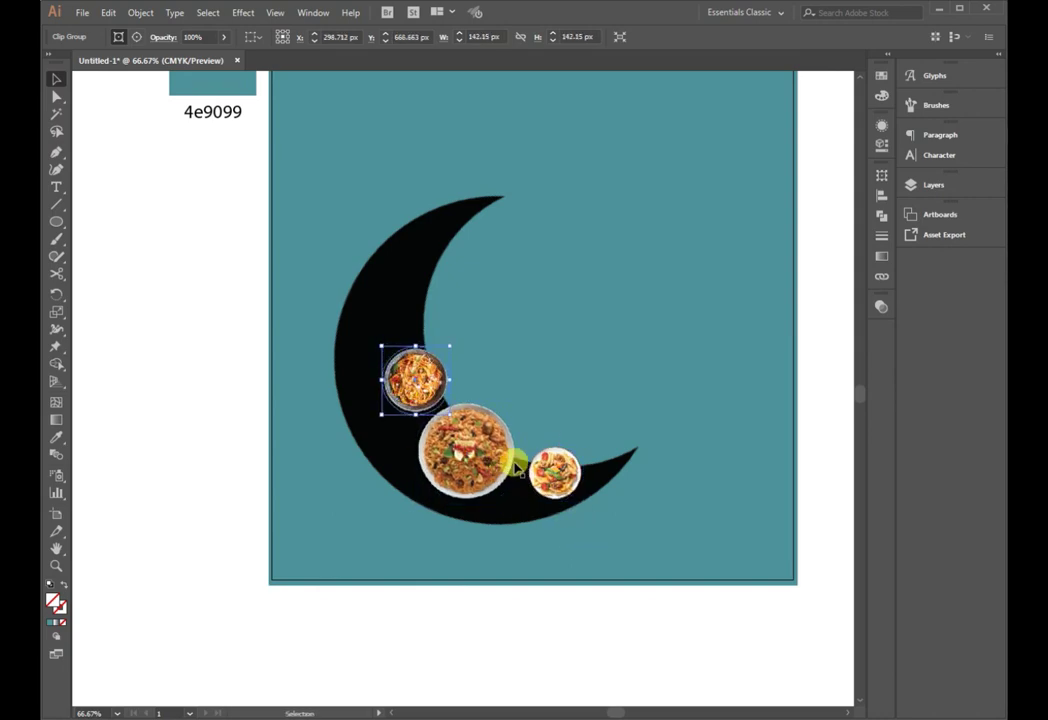
pyautogui.click(777, 512)
# Shrink the noodle bowl and move it higher on the crescent, down and left.
pyautogui.moveTo(702, 416)
pyautogui.mouseDown()
pyautogui.moveTo(512, 513)
pyautogui.moveTo(656, 542)
pyautogui.mouseUp()
pyautogui.hotkey('ctrl', '-')
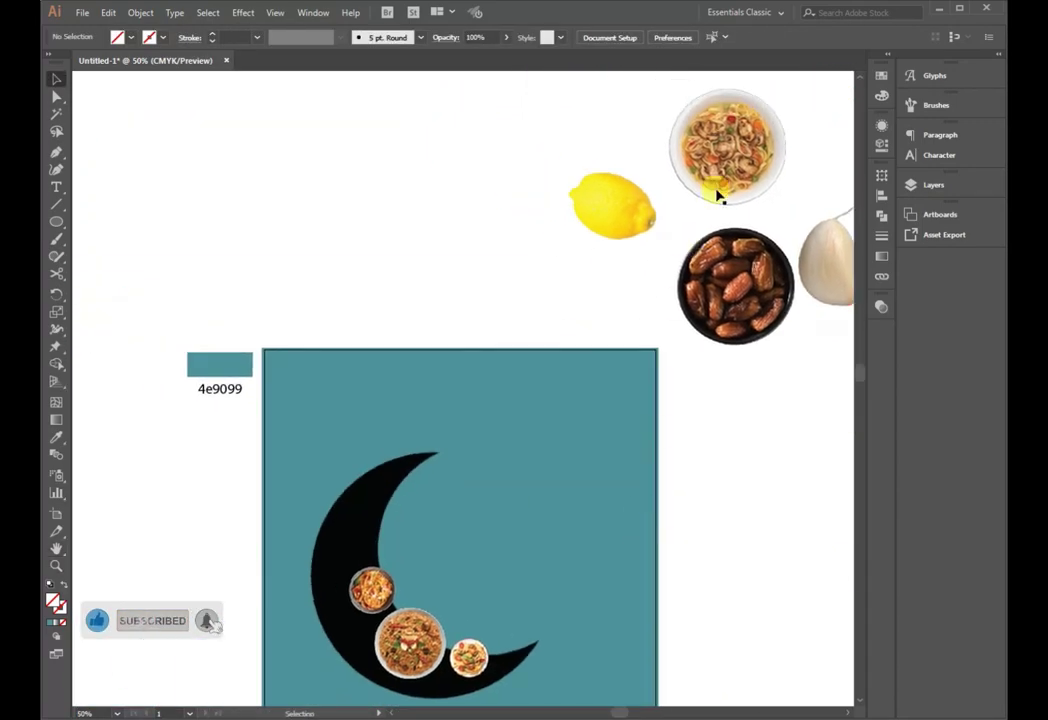
pyautogui.press('v')
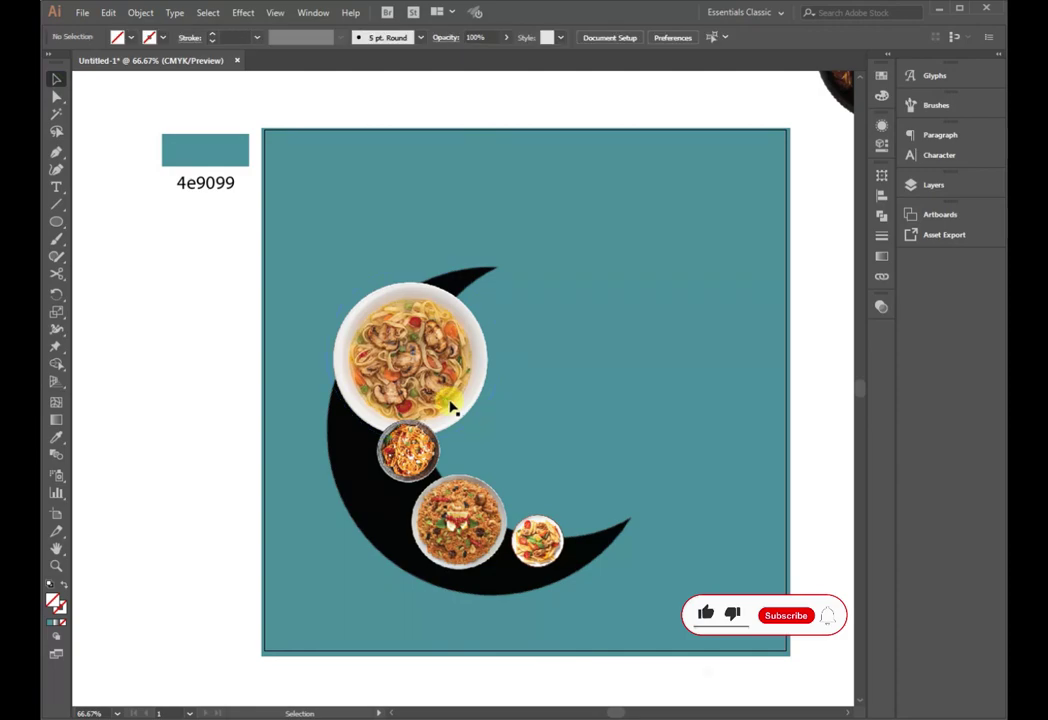
pyautogui.click(503, 441)
pyautogui.moveTo(503, 441)
pyautogui.mouseDown()
pyautogui.moveTo(315, 305)
pyautogui.moveTo(331, 325)
pyautogui.mouseUp()
pyautogui.click(191, 453)
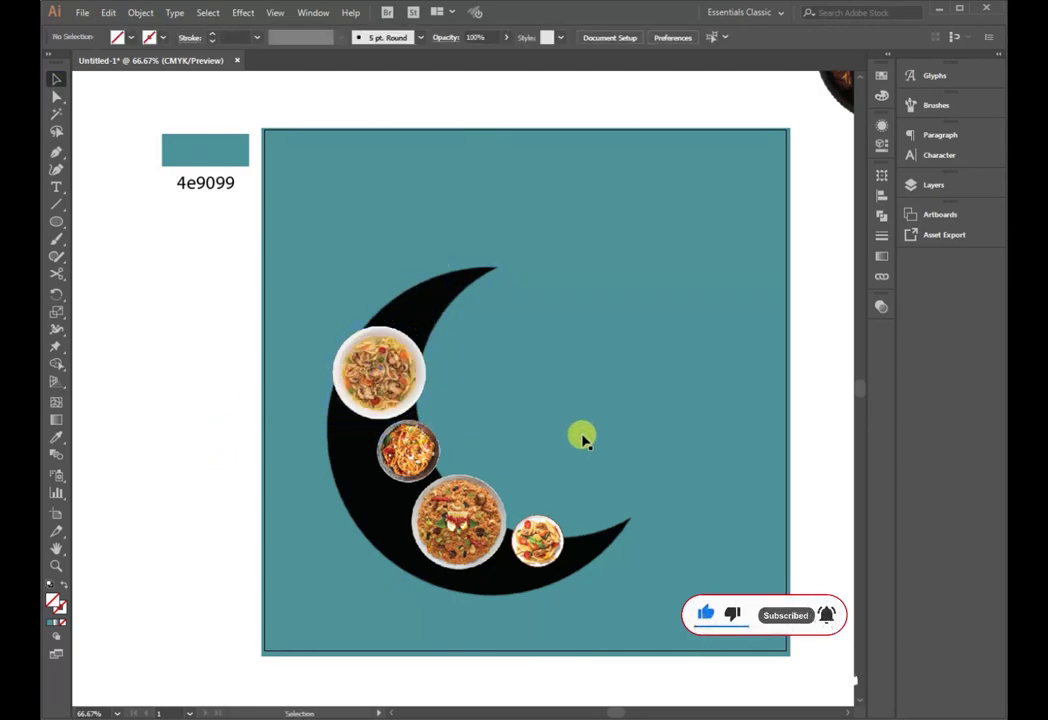
pyautogui.scroll(3, 630, 430)
pyautogui.keyDown('alt'); pyautogui.scroll(-1, 676, 423); pyautogui.keyUp('alt')
pyautogui.scroll(5, 592, 425)
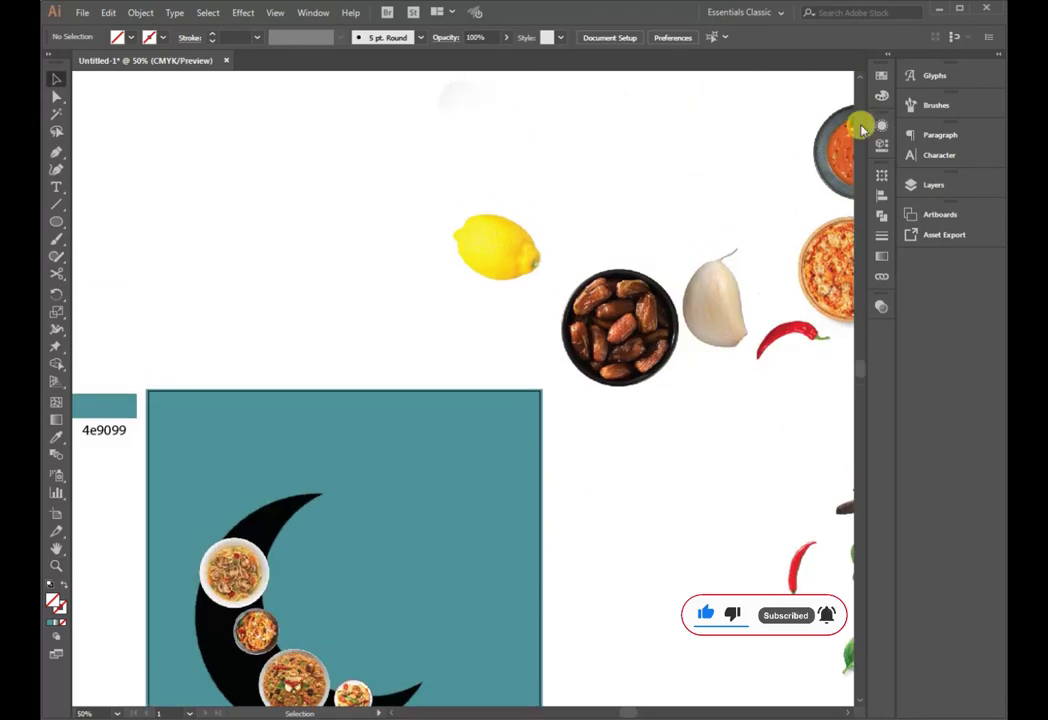
# Shrink the soup bowl sitting at the crescent's top.
pyautogui.click(263, 488)
pyautogui.keyDown('alt'); pyautogui.scroll(1, 428, 456); pyautogui.keyUp('alt')
pyautogui.keyDown('alt'); pyautogui.scroll(1, 529, 440); pyautogui.keyUp('alt')
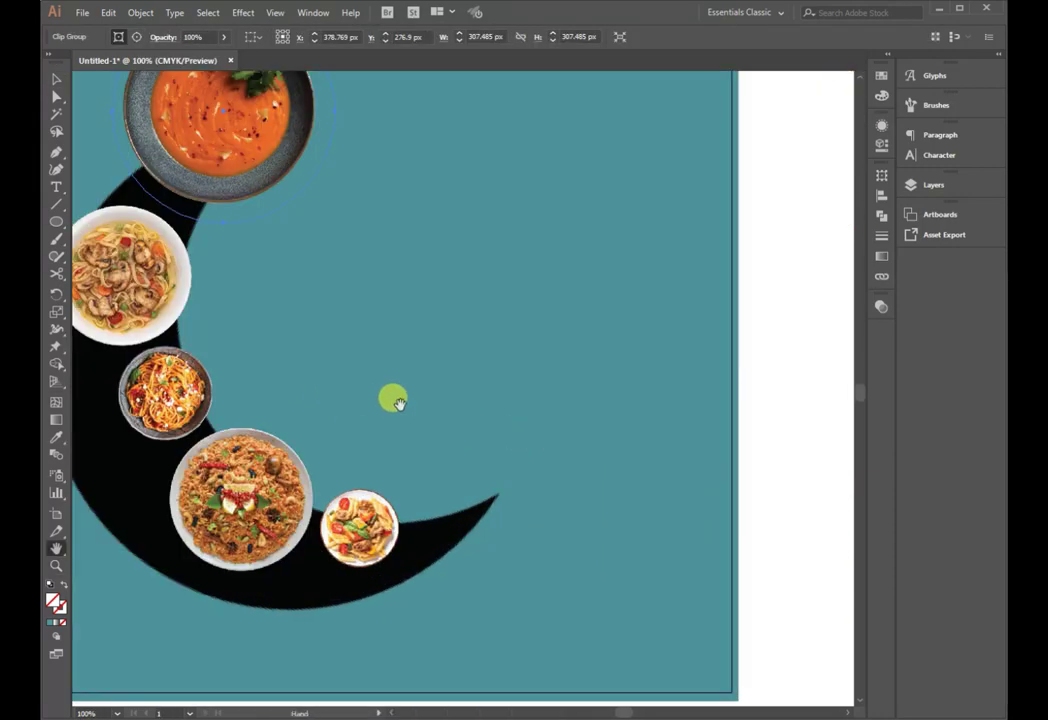
pyautogui.moveTo(397, 401); pyautogui.dragTo(598, 527)
pyautogui.moveTo(540, 124)
pyautogui.mouseDown()
pyautogui.moveTo(398, 298)
pyautogui.moveTo(424, 283)
pyautogui.moveTo(436, 240)
pyautogui.mouseUp()
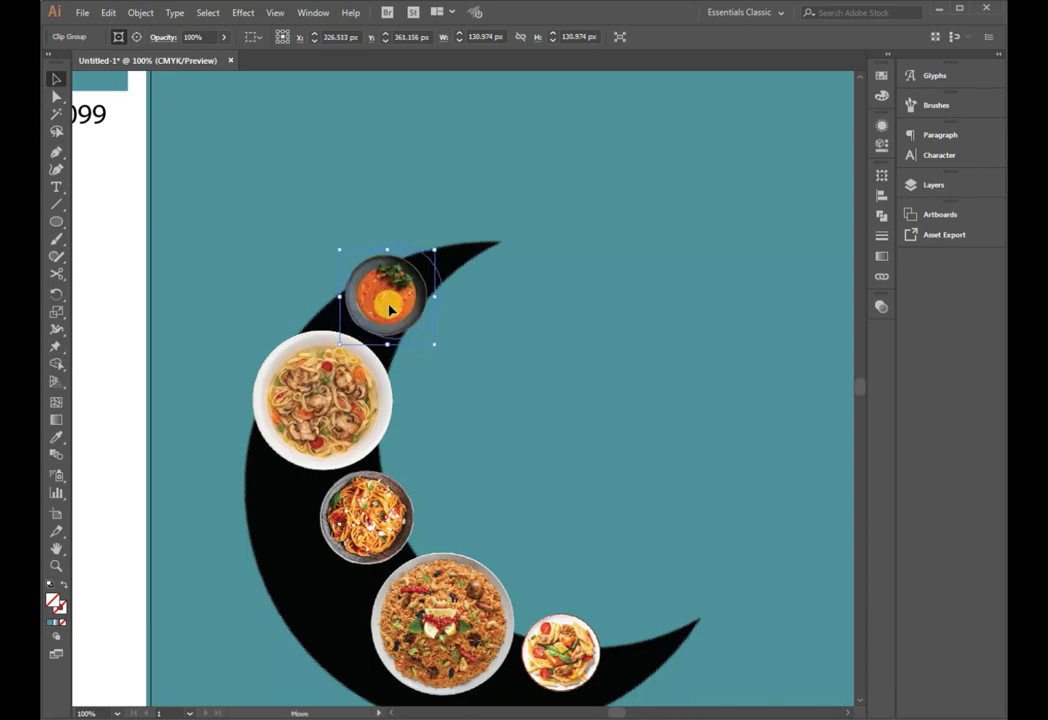
pyautogui.click(56, 565)
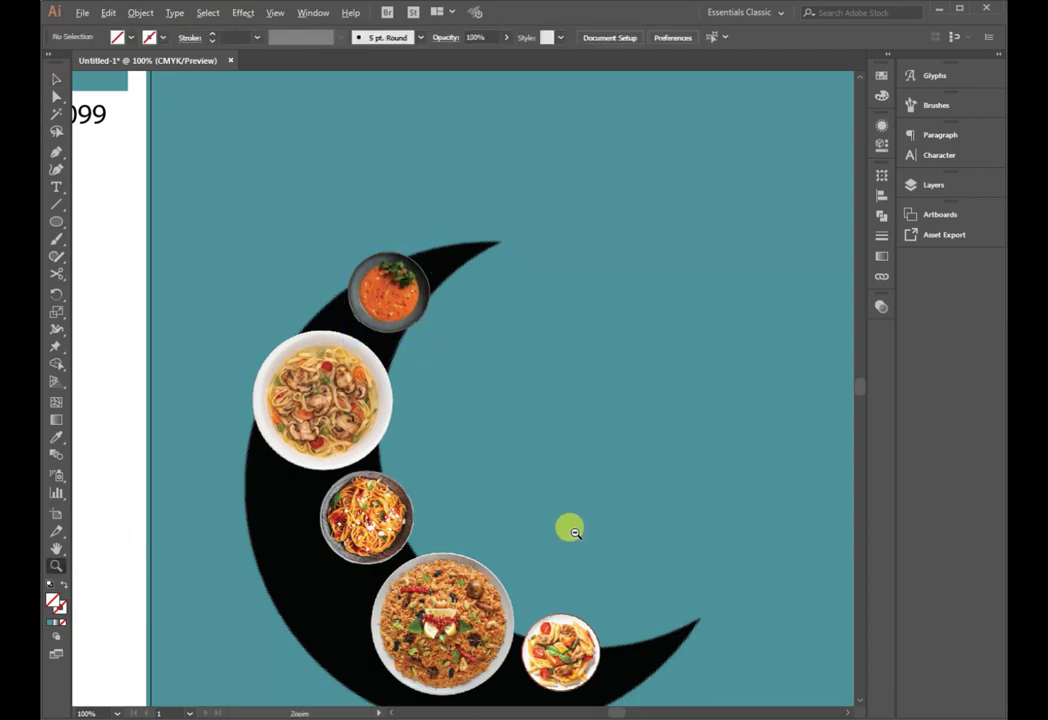
# Shrink the pizza to half size, about 137 px, and set it on the moon beside the noodle bowl.
pyautogui.keyDown('alt'); pyautogui.click(568, 529); pyautogui.keyUp('alt')
pyautogui.keyDown('alt'); pyautogui.click(568, 529); pyautogui.keyUp('alt')
pyautogui.scroll(4, 529, 468)
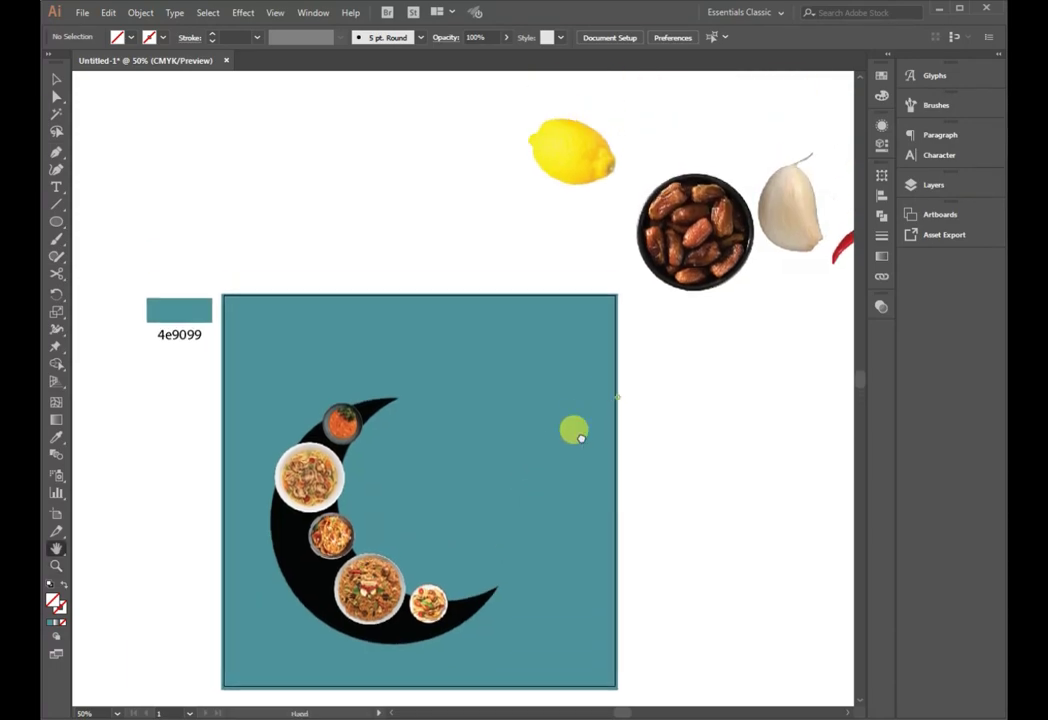
pyautogui.hscroll(2, 590, 390)
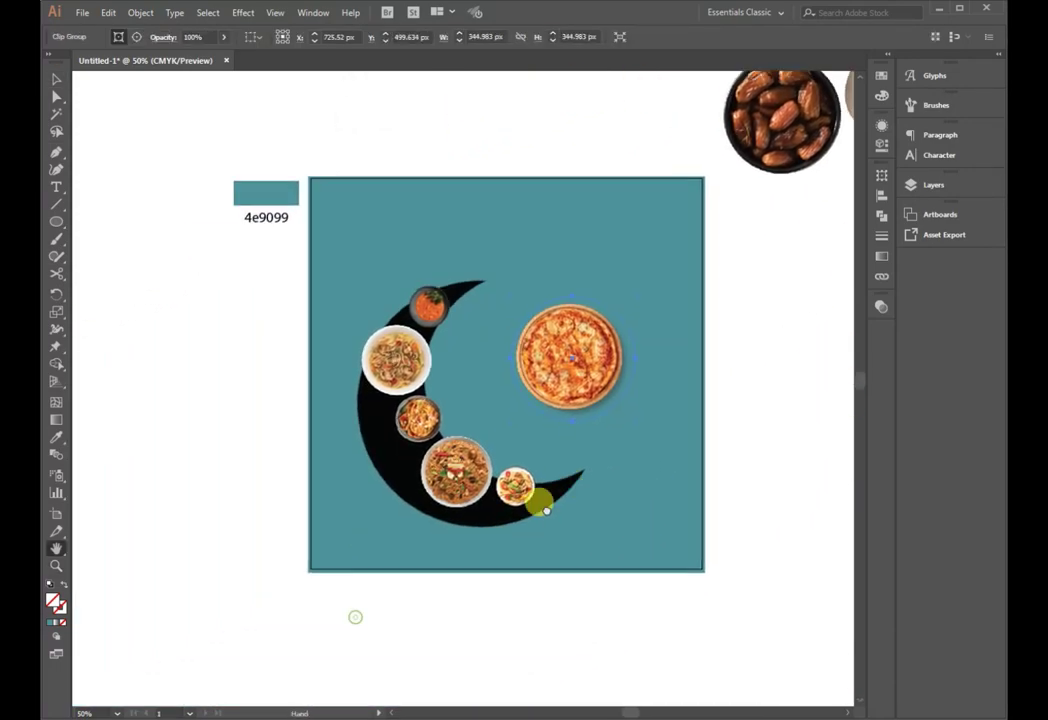
pyautogui.click(538, 498)
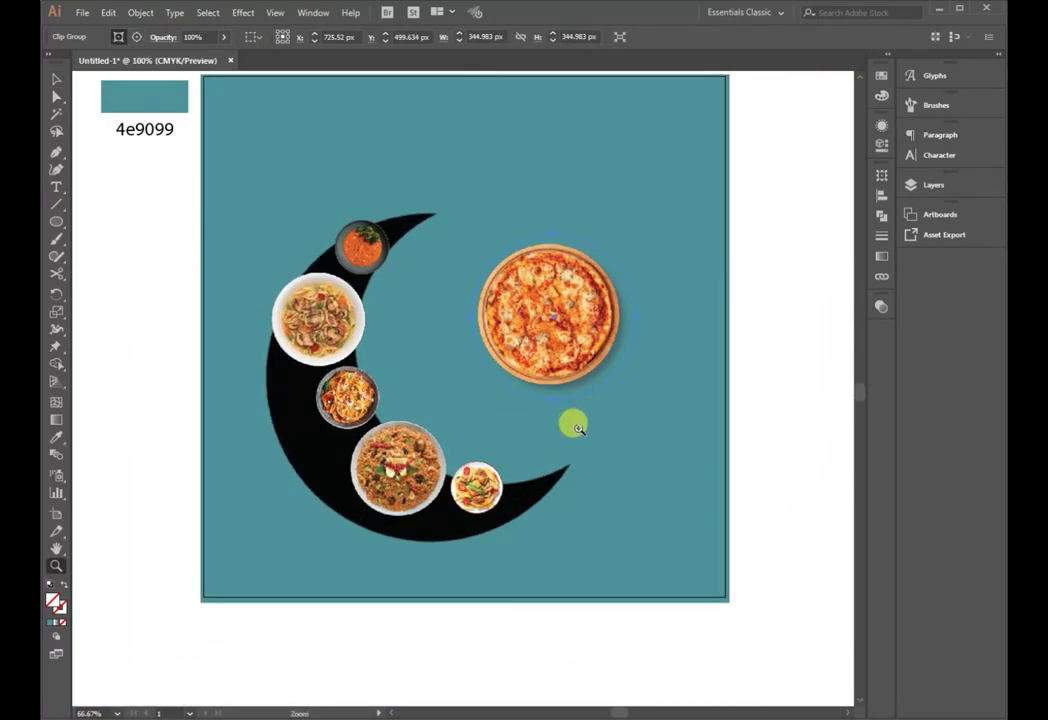
pyautogui.click(571, 423)
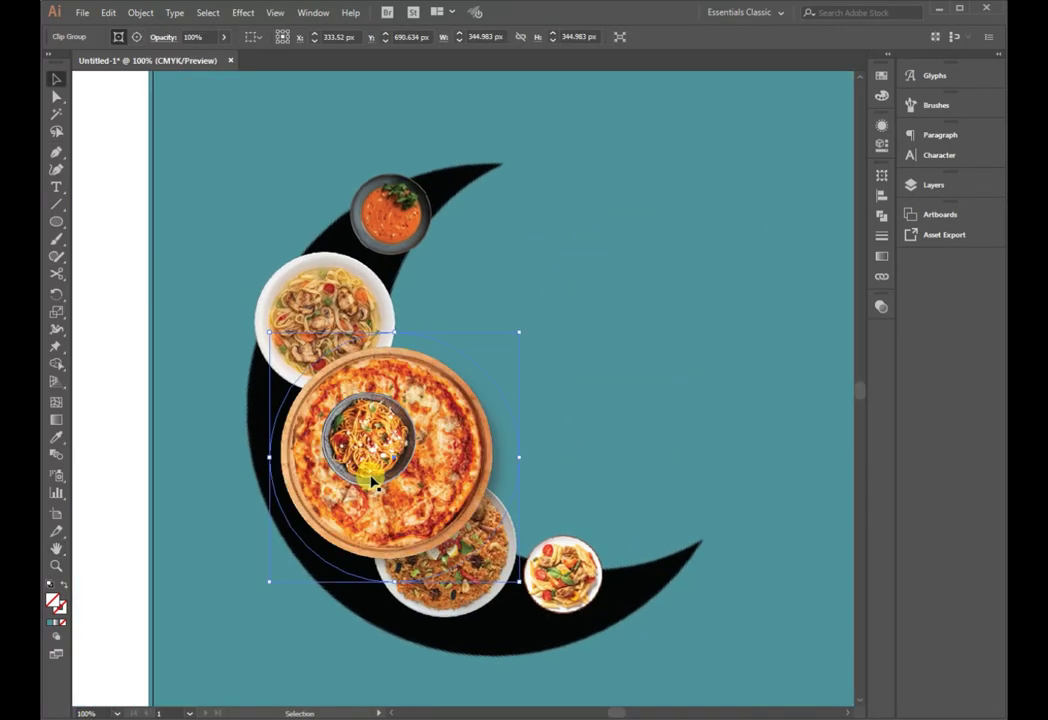
pyautogui.moveTo(507, 580); pyautogui.dragTo(394, 457)
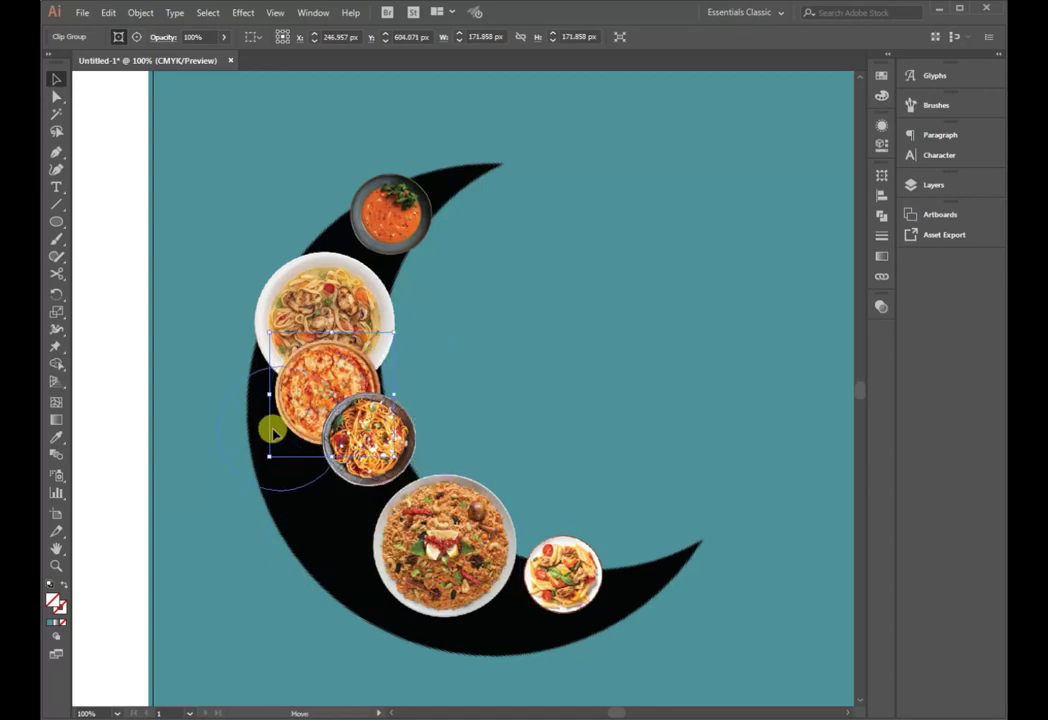
pyautogui.moveTo(271, 428)
pyautogui.mouseDown()
pyautogui.moveTo(222, 484)
pyautogui.moveTo(243, 469)
pyautogui.mouseUp()
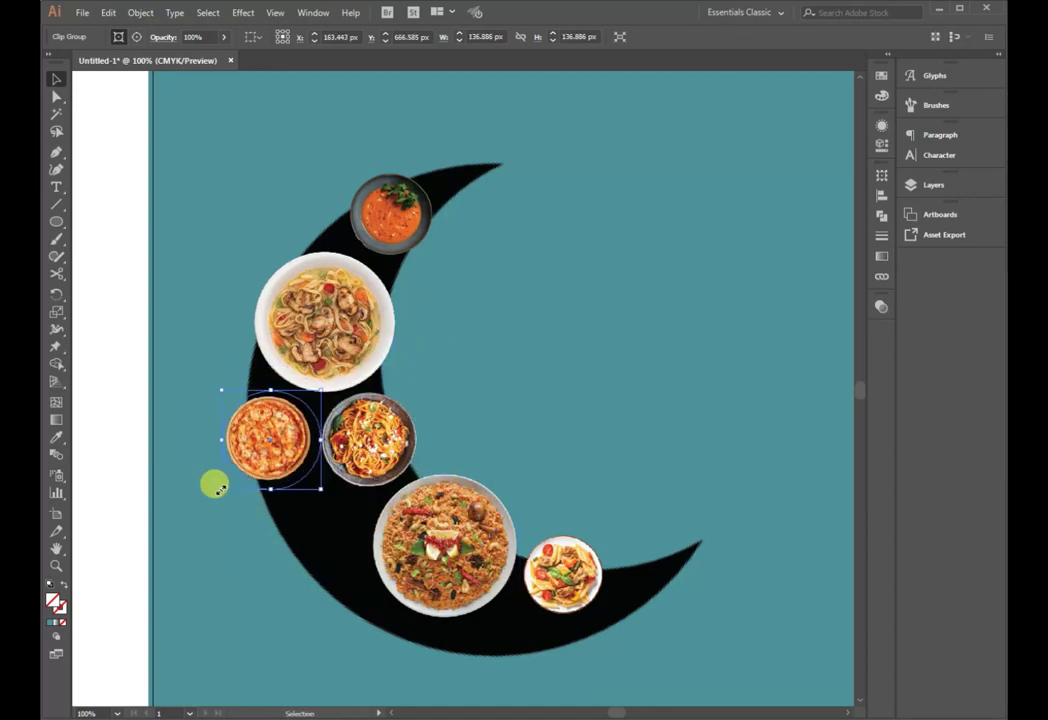
pyautogui.click(300, 519)
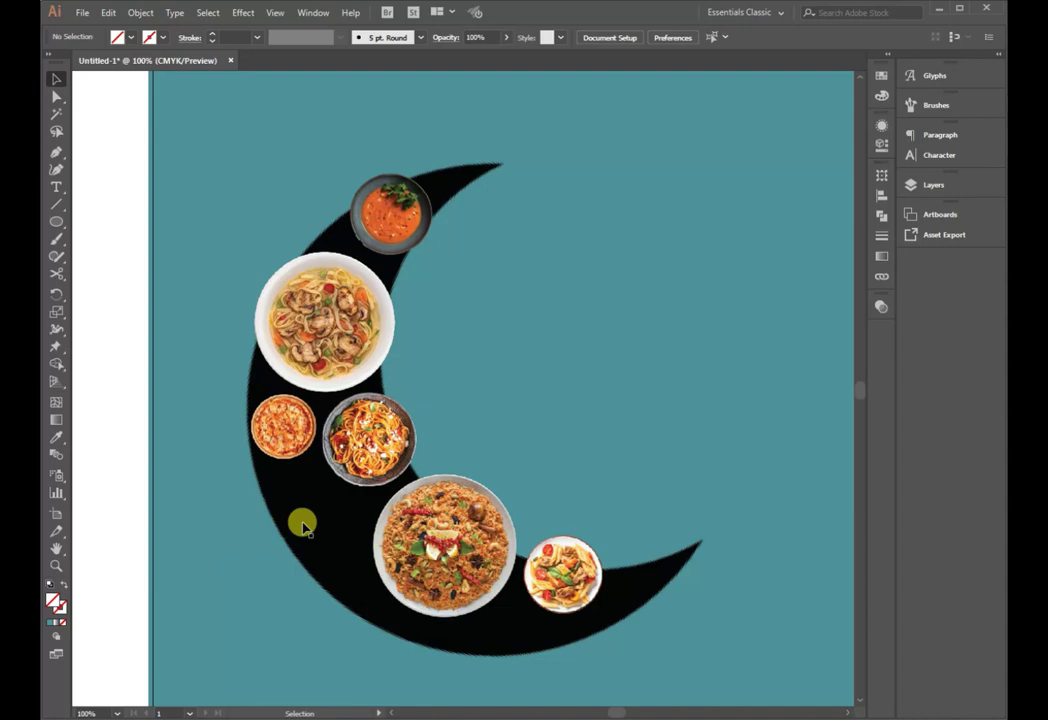
pyautogui.keyDown('ctrl'); pyautogui.keyDown('alt'); pyautogui.click(491, 442); pyautogui.keyUp('alt'); pyautogui.keyUp('ctrl')
pyautogui.keyDown('ctrl'); pyautogui.keyDown('alt'); pyautogui.click(491, 442); pyautogui.keyUp('alt'); pyautogui.keyUp('ctrl')
pyautogui.moveTo(512, 379); pyautogui.dragTo(474, 490)
# Shrink the dates bowl to about 87 px and fit it below the spaghetti bowl, off the biryani plate.
pyautogui.click(323, 554)
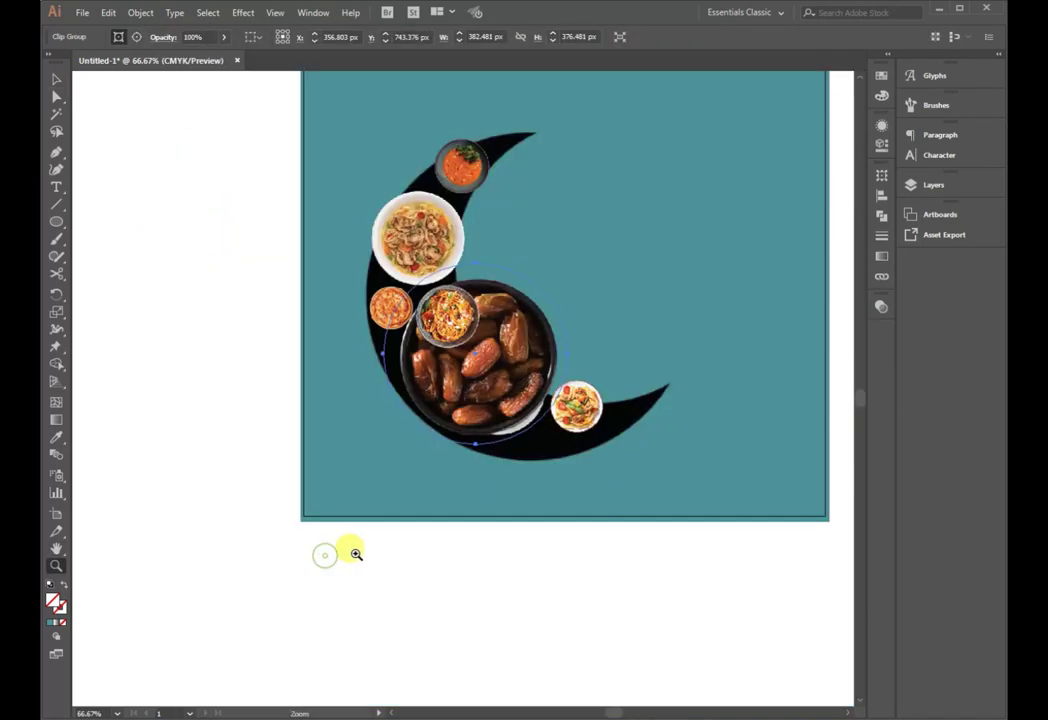
pyautogui.press('v')
pyautogui.click(473, 503)
pyautogui.click(493, 435)
pyautogui.moveTo(558, 282)
pyautogui.mouseDown()
pyautogui.moveTo(446, 382)
pyautogui.moveTo(416, 374)
pyautogui.mouseUp()
pyautogui.press('z')
pyautogui.moveTo(494, 370); pyautogui.dragTo(663, 490)
pyautogui.press('v')
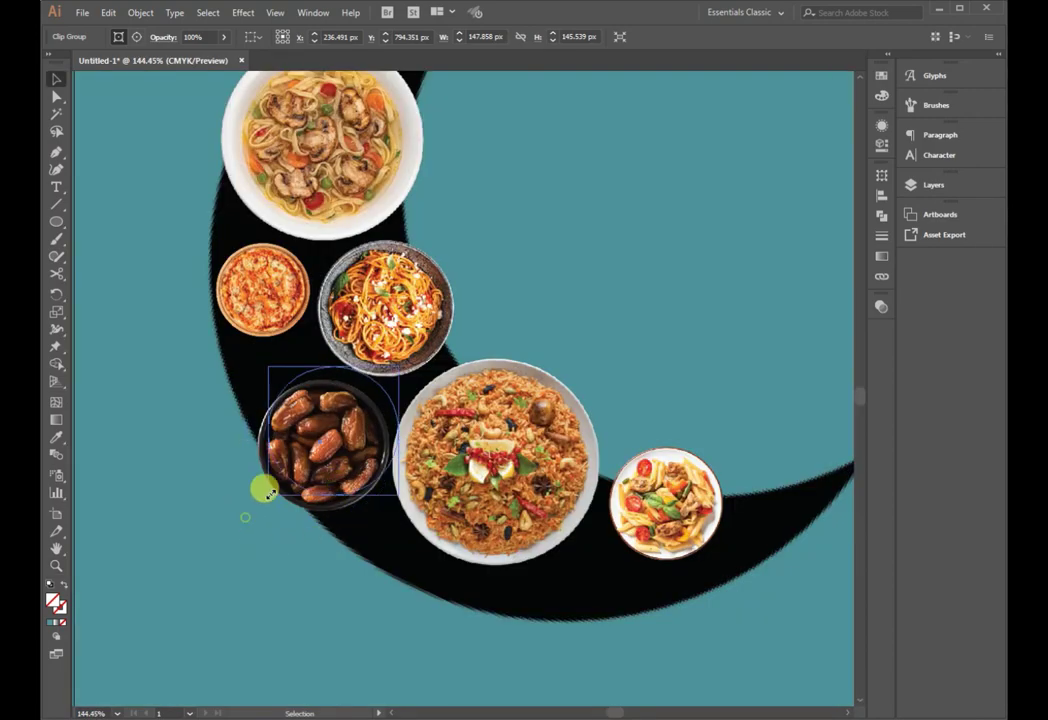
pyautogui.moveTo(255, 520)
pyautogui.mouseDown()
pyautogui.moveTo(311, 454)
pyautogui.moveTo(340, 455)
pyautogui.moveTo(306, 468)
pyautogui.moveTo(343, 430)
pyautogui.mouseUp()
# Enlarge the spaghetti bowl to about 160 px, then zoom out to review the whole poster.
pyautogui.click(425, 367)
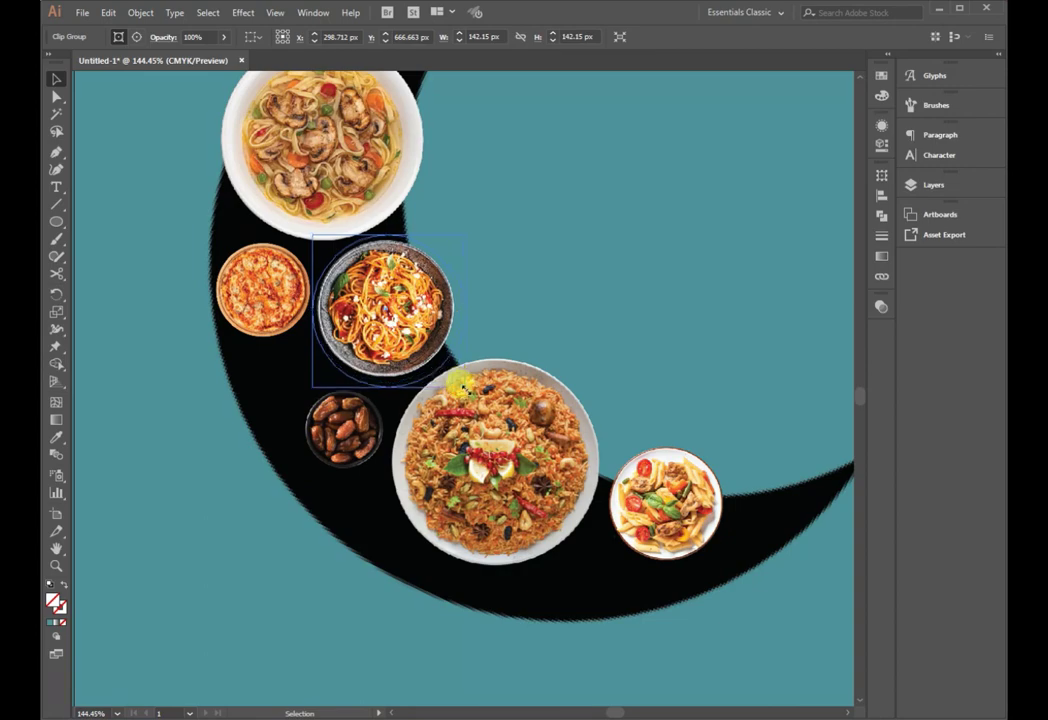
pyautogui.moveTo(460, 382); pyautogui.dragTo(478, 396)
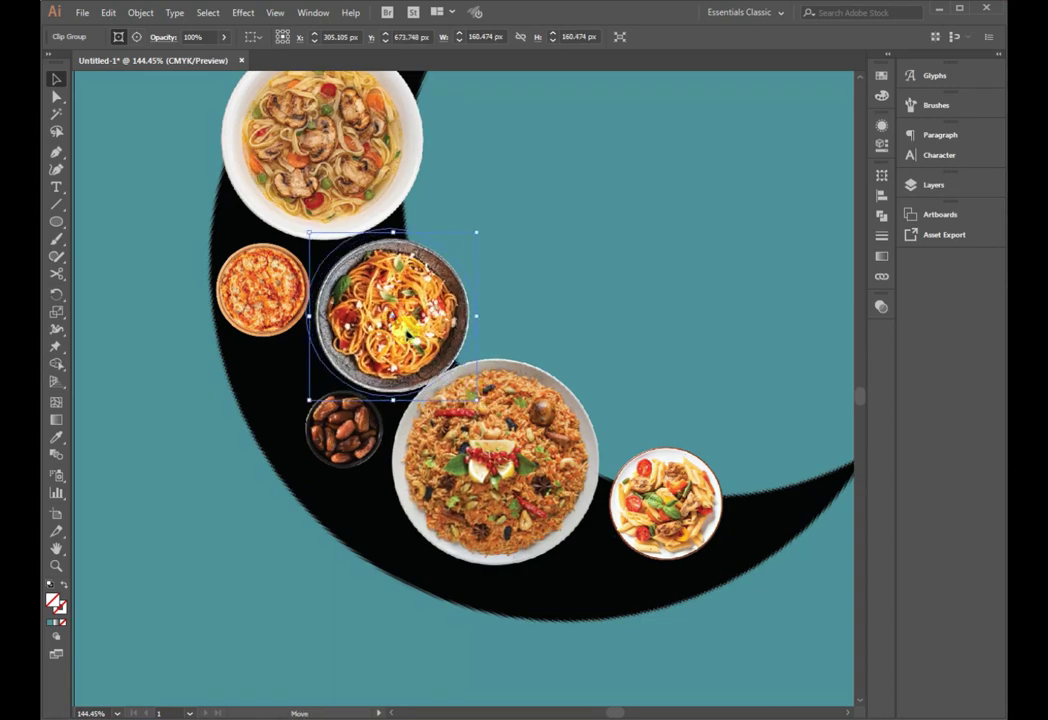
pyautogui.click(402, 449)
pyautogui.hotkey('ctrl', '-')
pyautogui.hotkey('ctrl', '-')
pyautogui.click(147, 375)
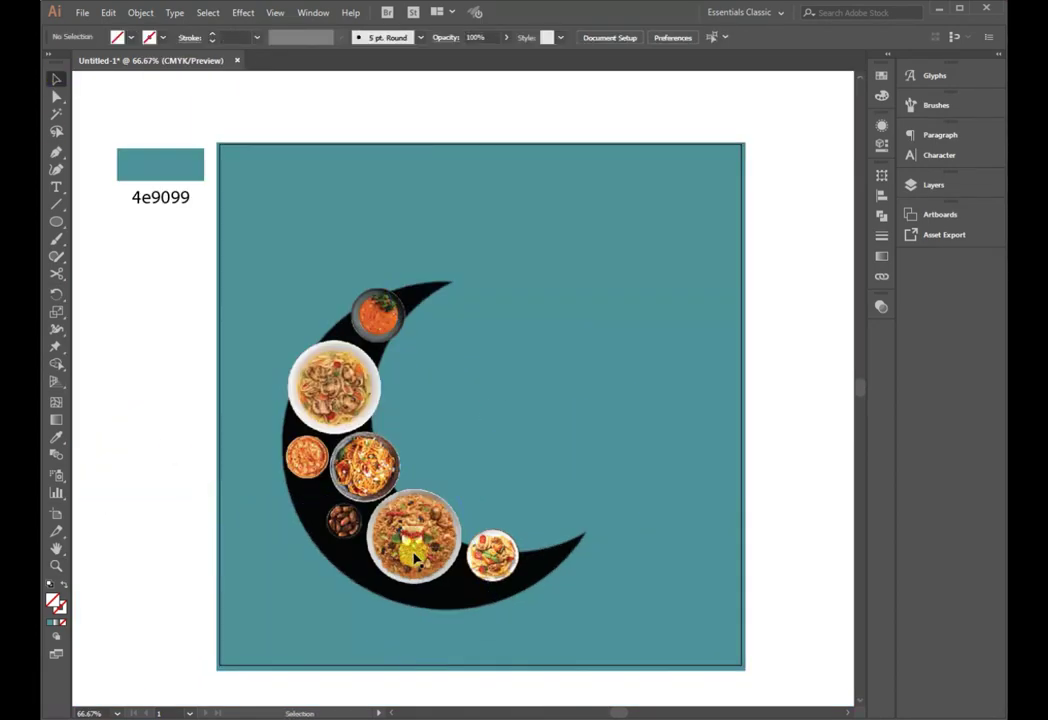
pyautogui.click(410, 545)
pyautogui.click(300, 385)
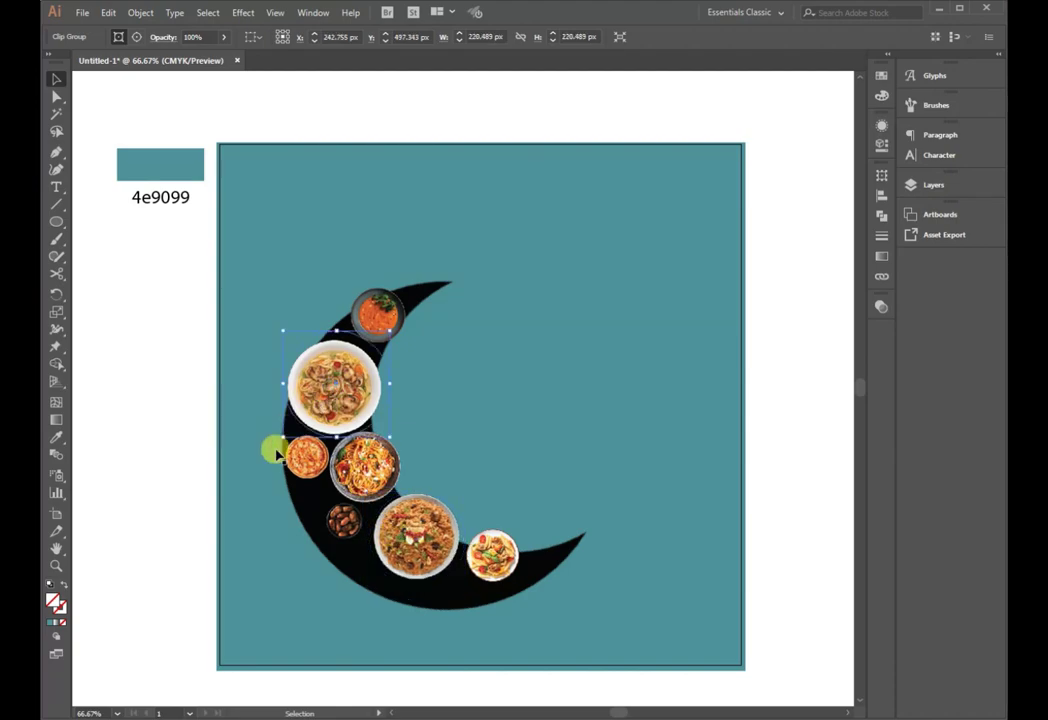
pyautogui.click(194, 470)
# Bring the lime slices from beside the artboard onto it.
pyautogui.press('z')
pyautogui.keyDown('alt'); pyautogui.click(592, 479); pyautogui.keyUp('alt')
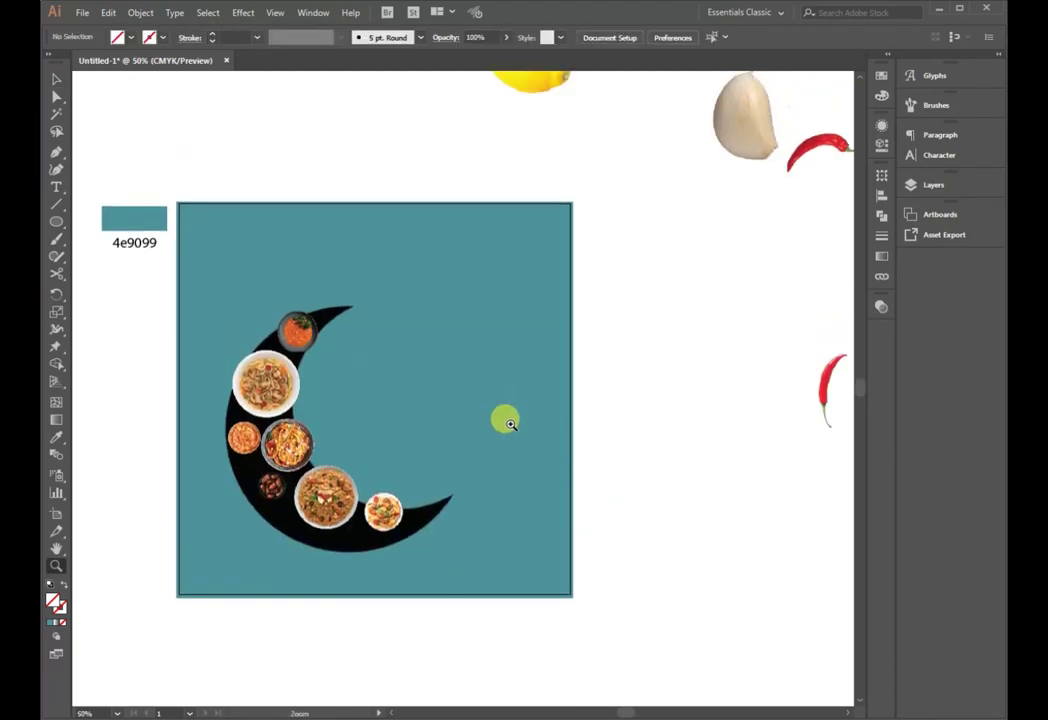
pyautogui.click(53, 80)
pyautogui.scroll(2, 665, 475)
pyautogui.scroll(3, 665, 475)
pyautogui.scroll(-3, 665, 475)
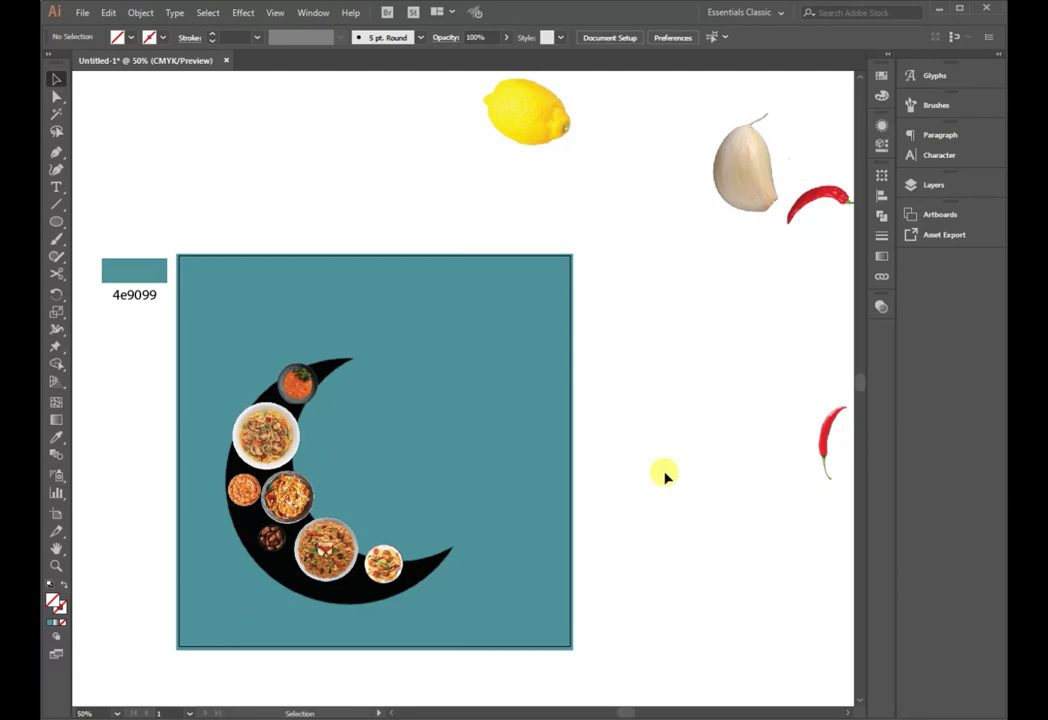
pyautogui.hscroll(5, 600, 465)
pyautogui.hscroll(-2, 824, 218)
pyautogui.moveTo(824, 218); pyautogui.dragTo(268, 533)
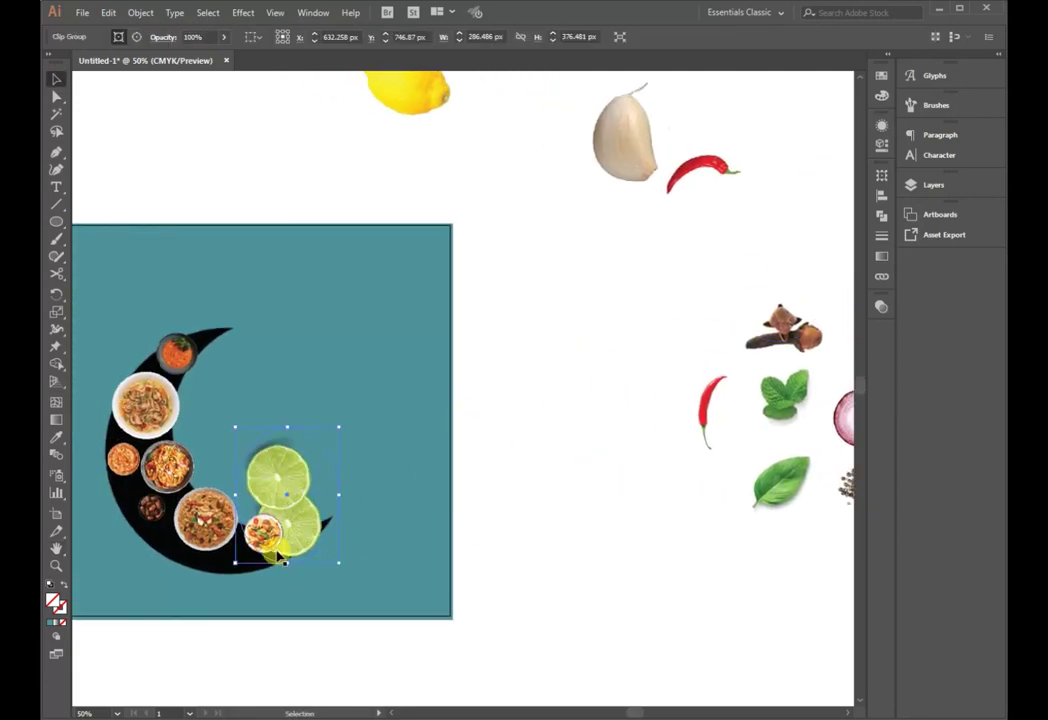
# Shrink the lime slices to about 71 px and tuck them just below the pizza.
pyautogui.press('z')
pyautogui.hotkey('ctrl', '+')
pyautogui.hotkey('ctrl', '+')
pyautogui.hscroll(-4, 639, 601)
pyautogui.scroll(1, 639, 601)
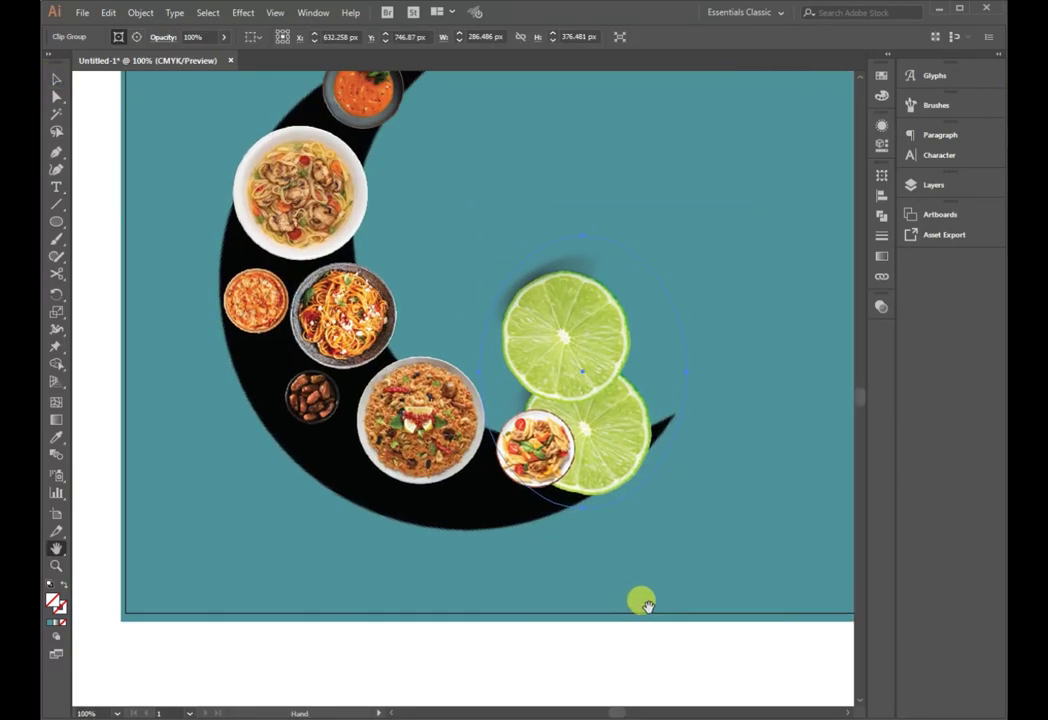
pyautogui.moveTo(585, 362)
pyautogui.mouseDown()
pyautogui.moveTo(383, 470)
pyautogui.moveTo(285, 368)
pyautogui.mouseUp()
pyautogui.scroll(3, 290, 370)
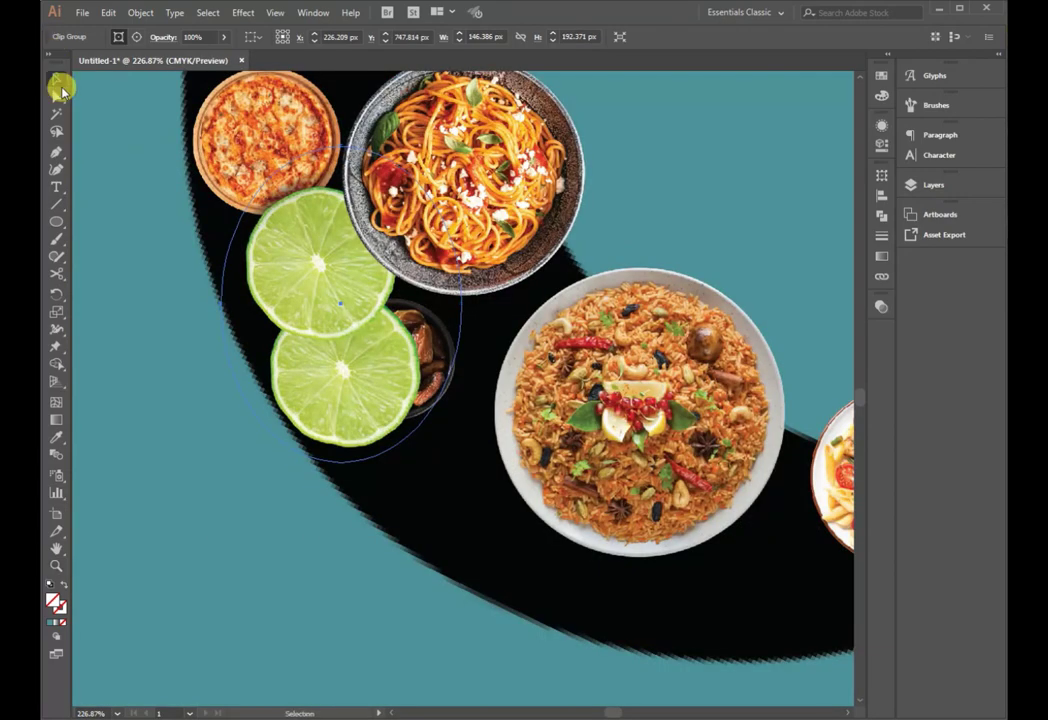
pyautogui.moveTo(428, 478); pyautogui.dragTo(304, 304)
pyautogui.moveTo(246, 234)
pyautogui.mouseDown()
pyautogui.moveTo(290, 276)
pyautogui.moveTo(288, 290)
pyautogui.mouseUp()
# Reselect the lime slices and crescent, then zoom back out from the close-up.
pyautogui.press('a')
pyautogui.click(293, 286)
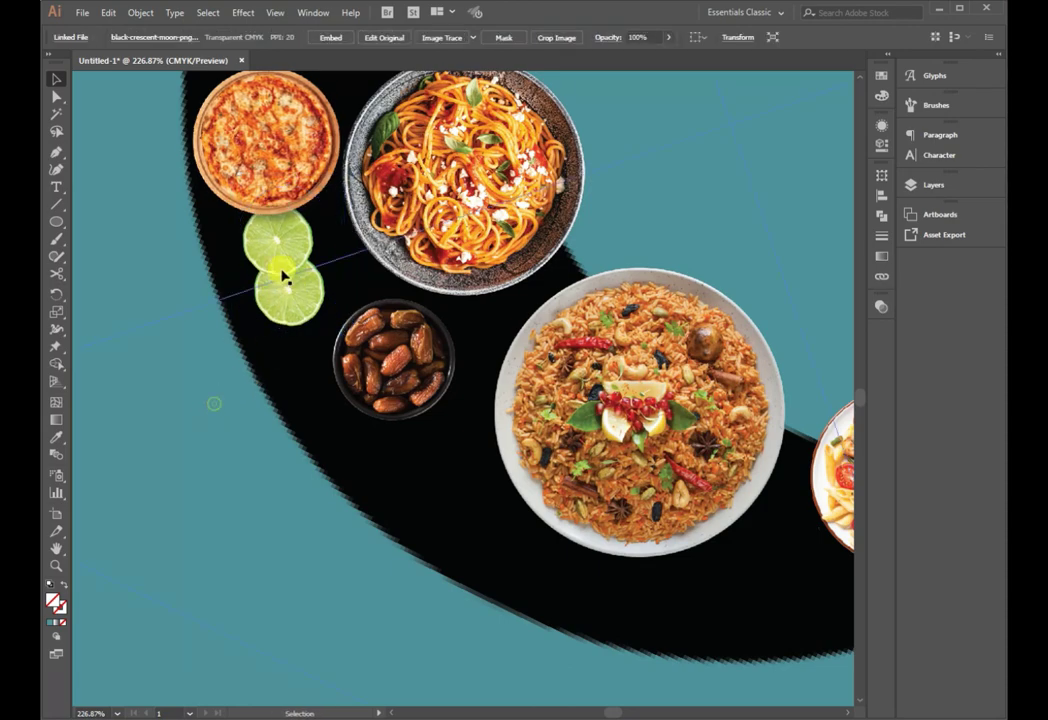
pyautogui.press('v')
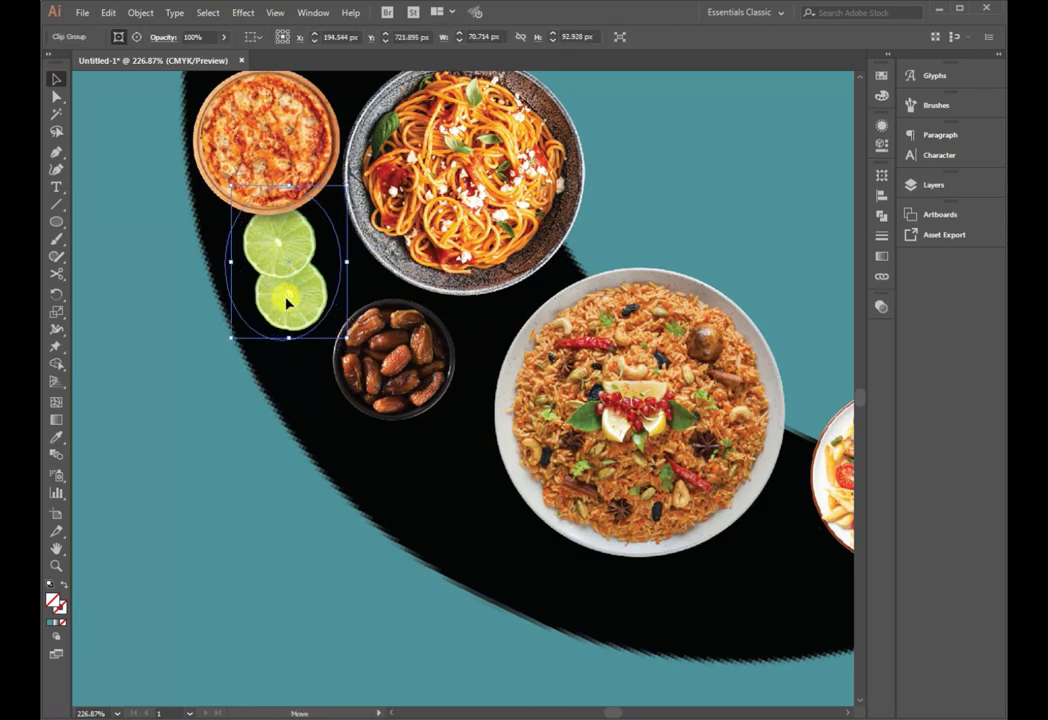
pyautogui.click(529, 288)
pyautogui.press('z')
pyautogui.hotkey('ctrl', '1')
pyautogui.keyDown('alt'); pyautogui.click(674, 362); pyautogui.keyUp('alt')
# Shrink all the ingredient images together and move them into the teal artboard.
pyautogui.keyDown('alt'); pyautogui.click(458, 517); pyautogui.keyUp('alt')
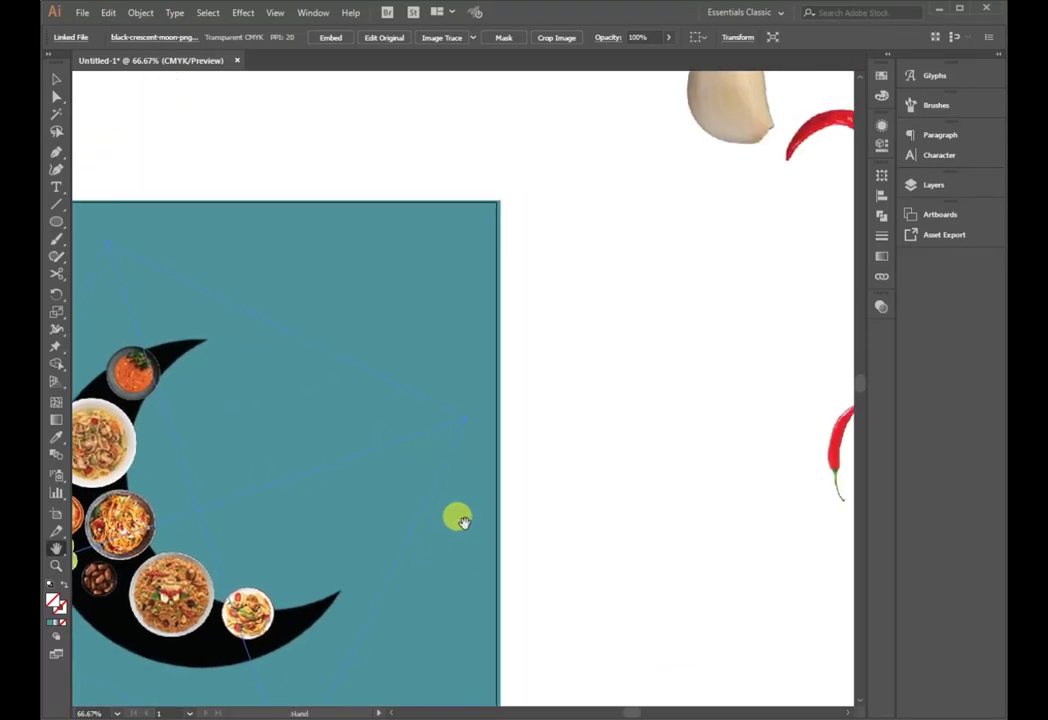
pyautogui.keyDown('alt'); pyautogui.click(494, 451); pyautogui.keyUp('alt')
pyautogui.press('v')
pyautogui.moveTo(799, 461)
pyautogui.mouseDown()
pyautogui.moveTo(614, 277)
pyautogui.moveTo(592, 276)
pyautogui.mouseUp()
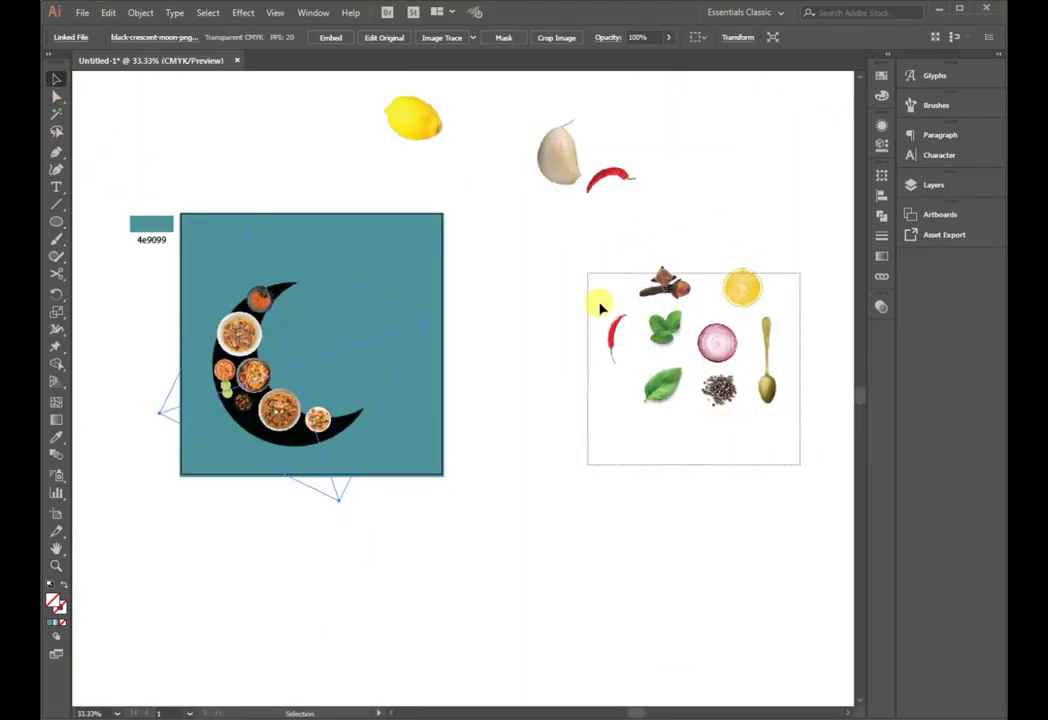
pyautogui.moveTo(780, 414)
pyautogui.mouseDown()
pyautogui.moveTo(640, 318)
pyautogui.moveTo(333, 356)
pyautogui.mouseUp()
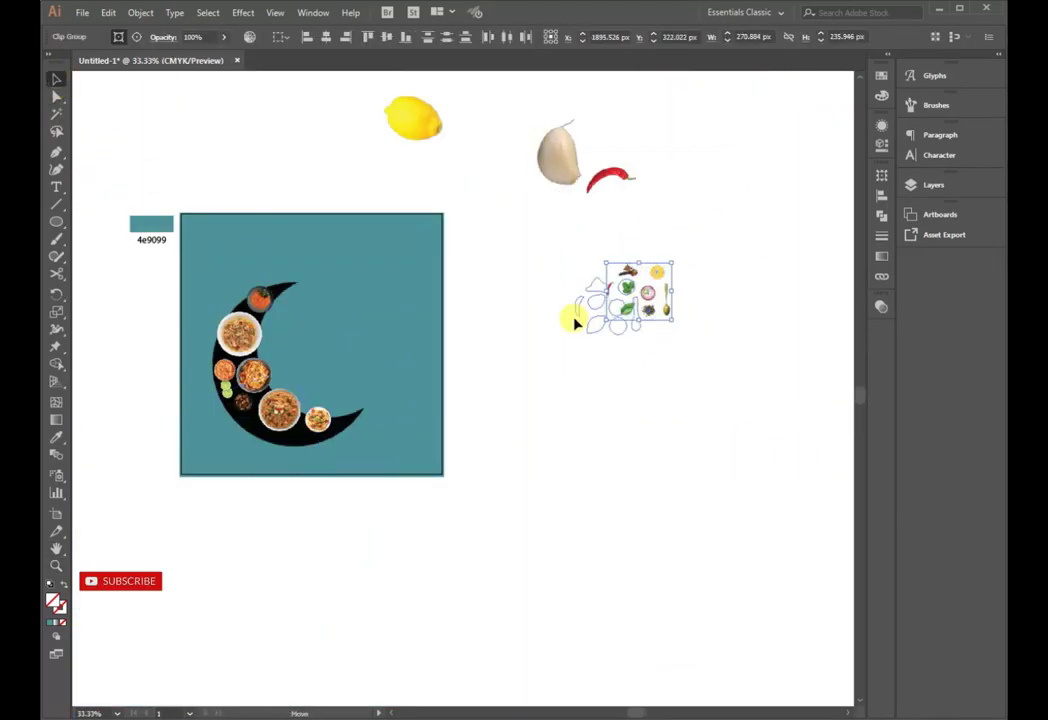
pyautogui.moveTo(629, 200); pyautogui.dragTo(437, 103)
# Scatter the lemon, garlic and chili inside the artboard and set the spoon beside the soup bowl.
pyautogui.moveTo(632, 199)
pyautogui.mouseDown()
pyautogui.moveTo(468, 112)
pyautogui.moveTo(403, 312)
pyautogui.mouseUp()
pyautogui.click(538, 374)
pyautogui.press('z')
pyautogui.moveTo(172, 250); pyautogui.dragTo(444, 461)
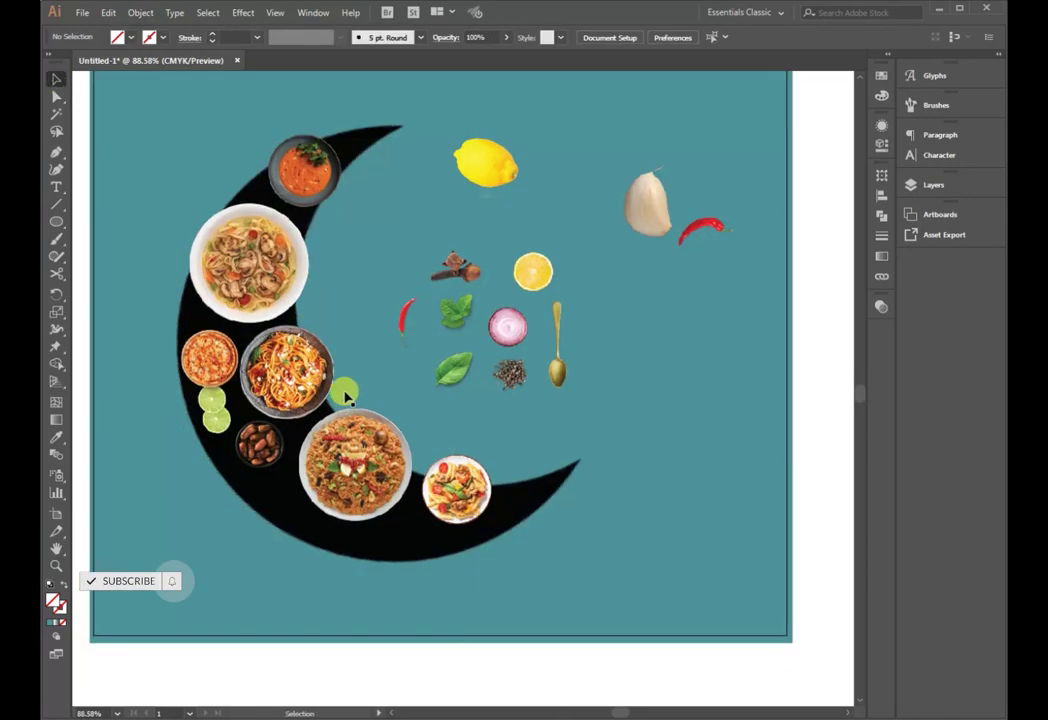
pyautogui.click(745, 558)
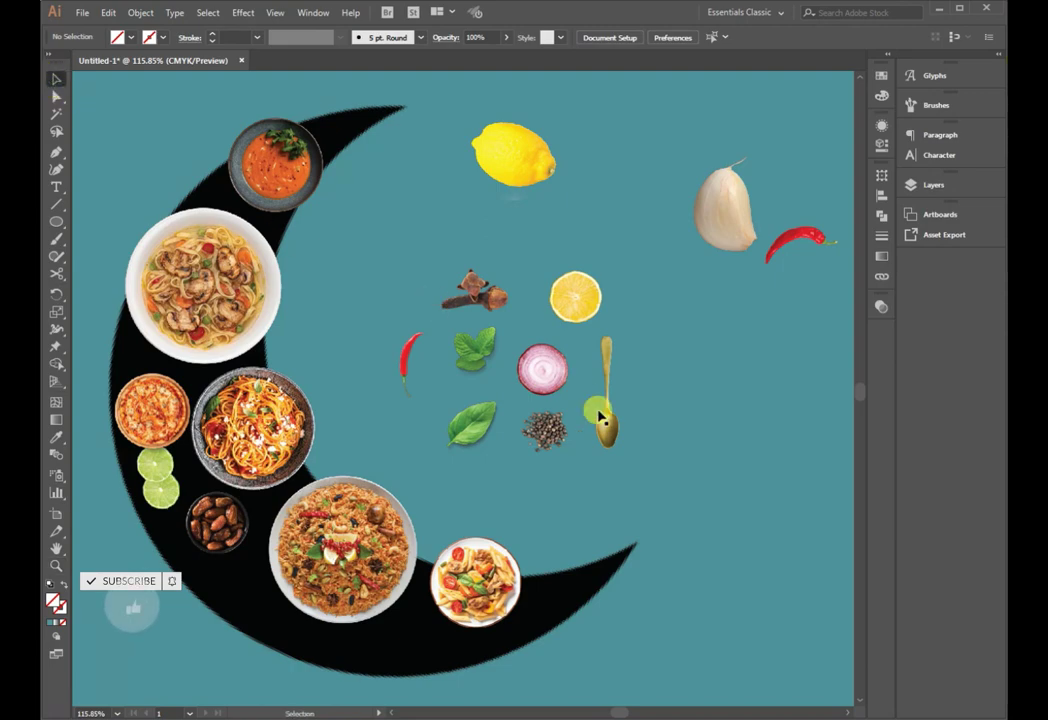
pyautogui.moveTo(585, 569)
pyautogui.mouseDown()
pyautogui.moveTo(653, 563)
pyautogui.moveTo(608, 415)
pyautogui.mouseUp()
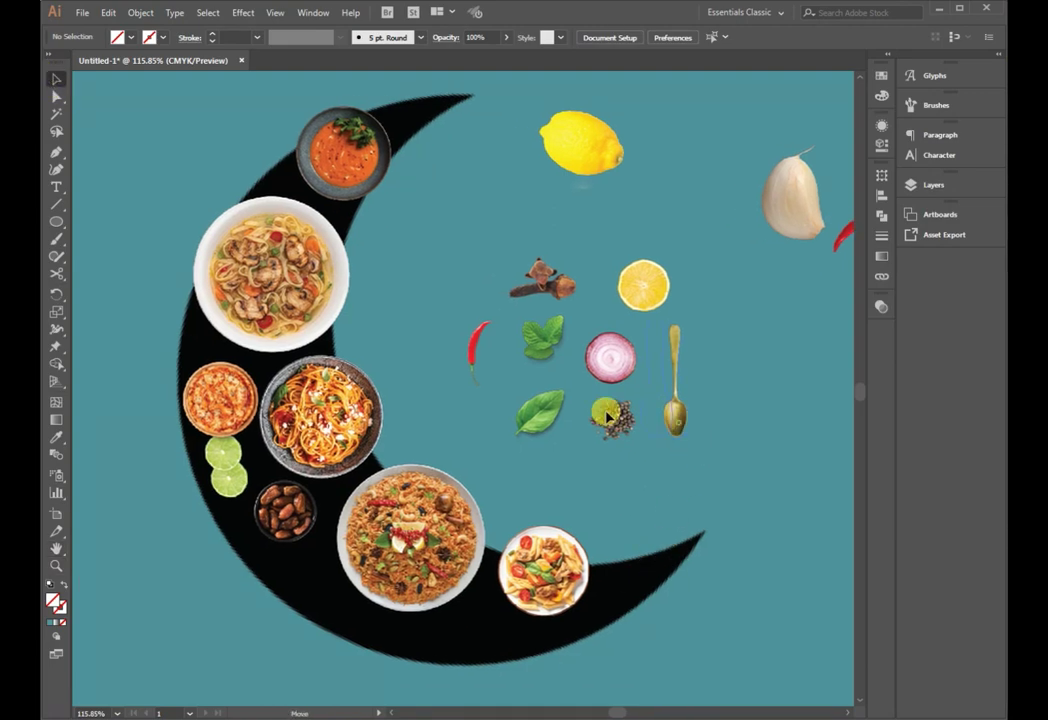
pyautogui.moveTo(231, 262)
pyautogui.mouseDown()
pyautogui.moveTo(291, 220)
pyautogui.moveTo(203, 204)
pyautogui.mouseUp()
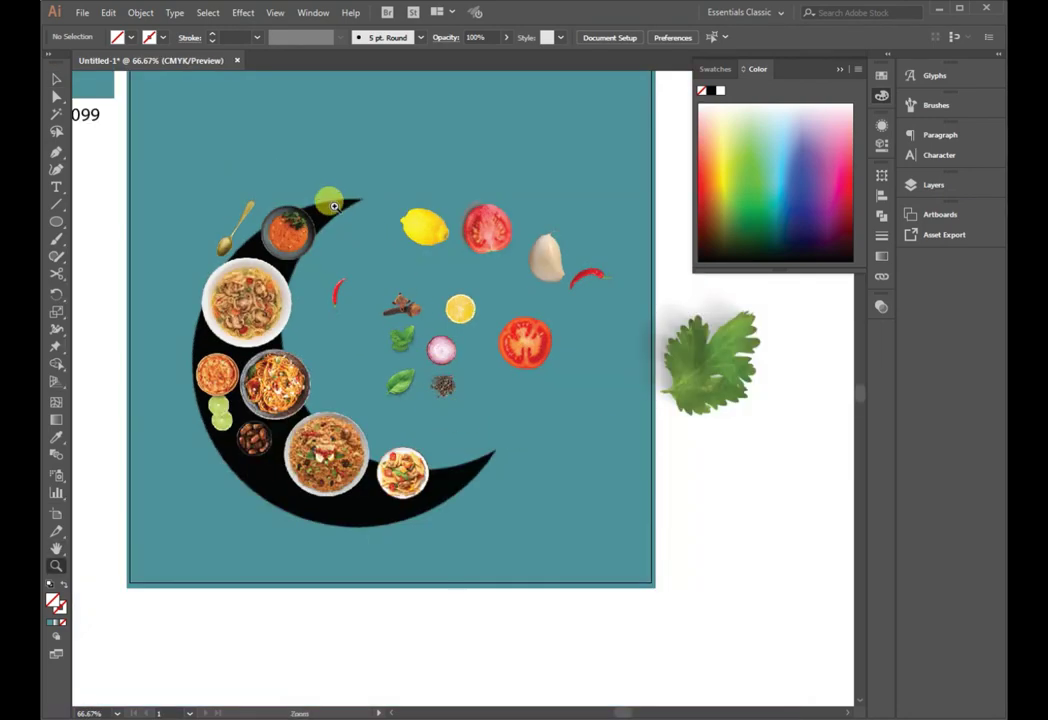
# Add a small tomato slice atop the crescent and move the basil leaf above the arc.
pyautogui.click(54, 80)
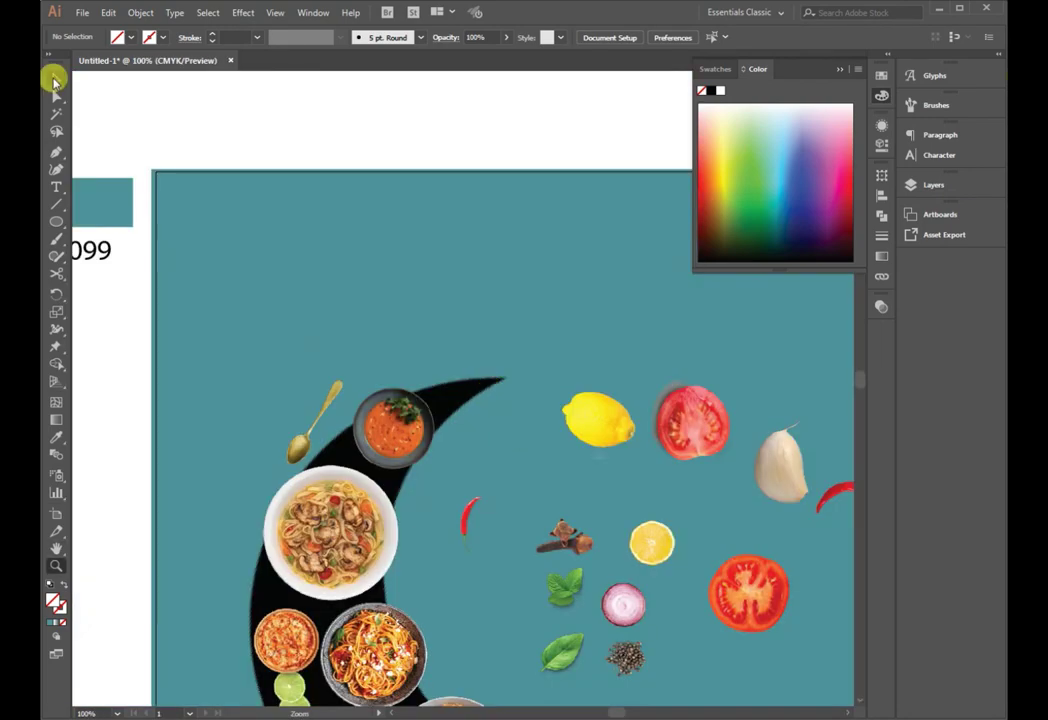
pyautogui.hotkey('ctrl', 'v')
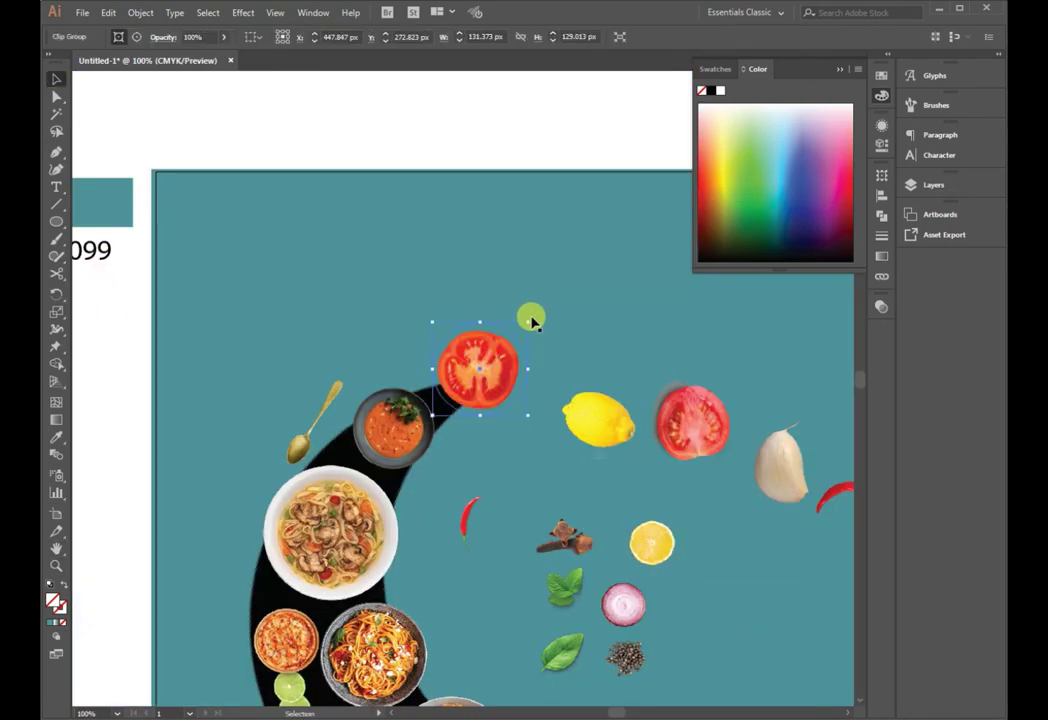
pyautogui.moveTo(478, 357); pyautogui.dragTo(385, 450)
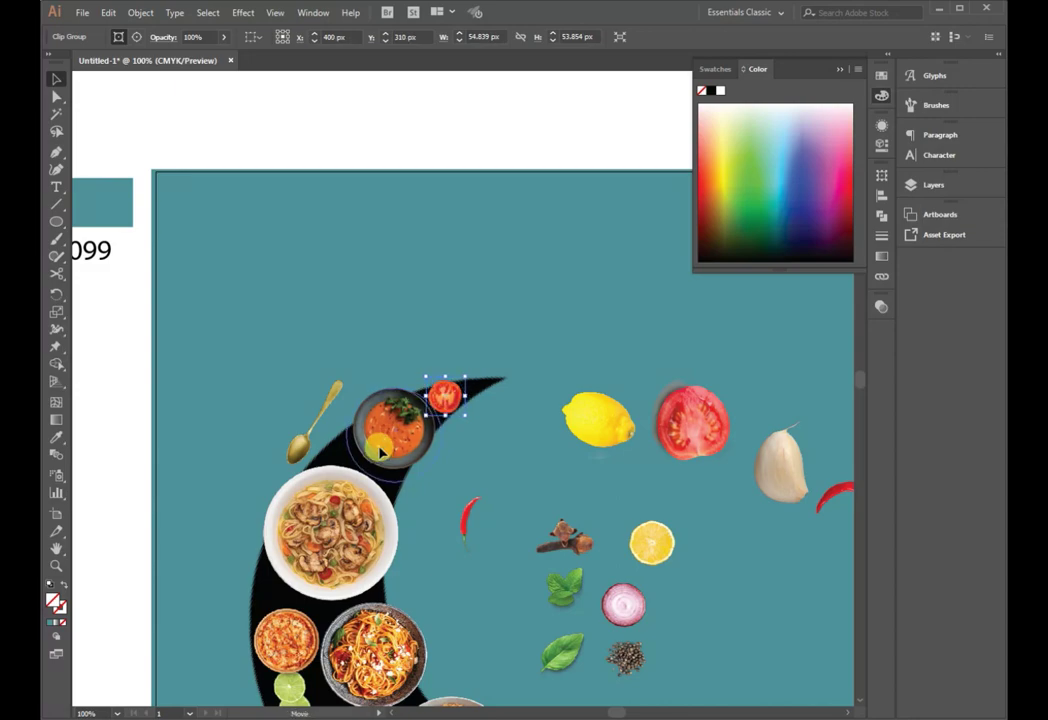
pyautogui.moveTo(445, 396)
pyautogui.mouseDown()
pyautogui.moveTo(465, 419)
pyautogui.moveTo(507, 433)
pyautogui.mouseUp()
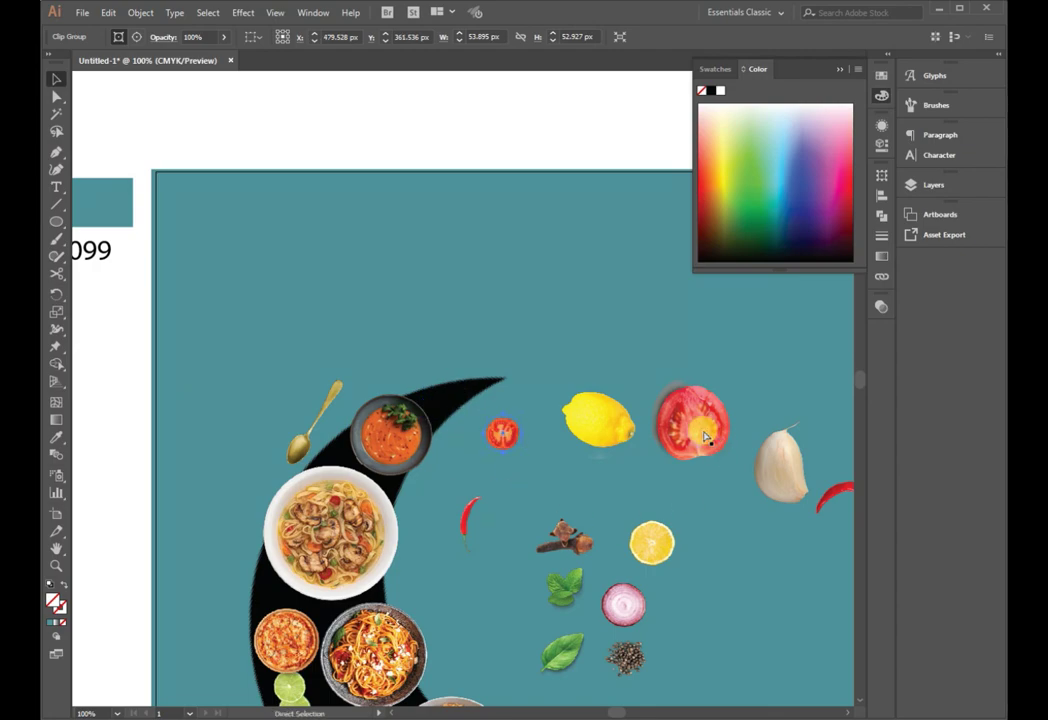
pyautogui.hotkey('ctrl', 'z')
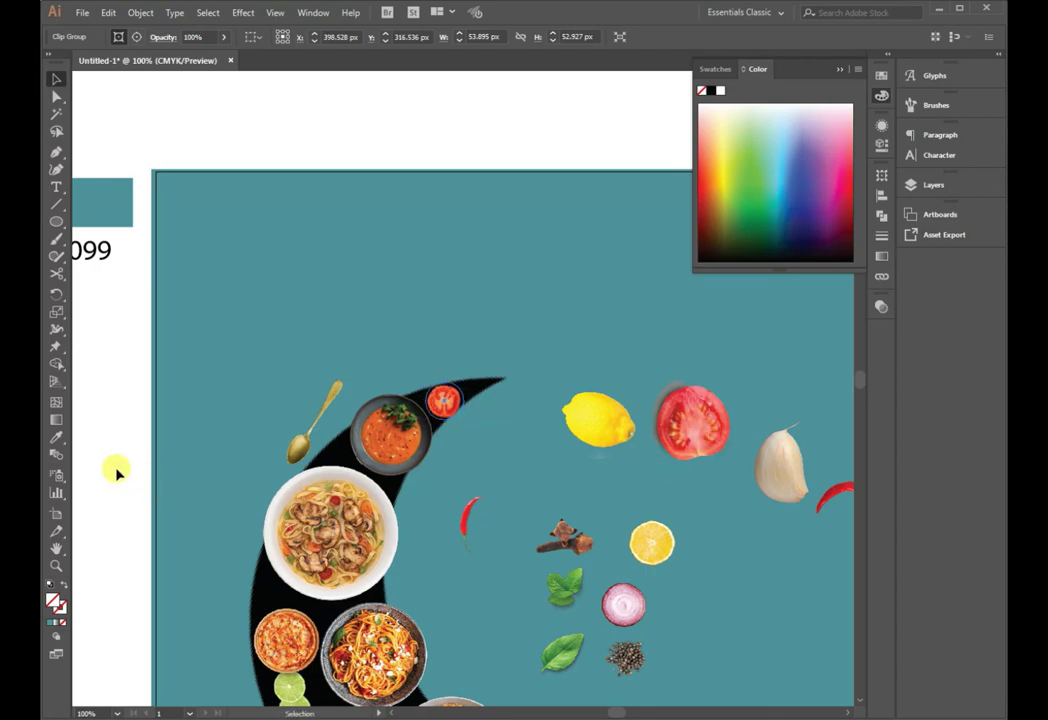
pyautogui.moveTo(564, 585); pyautogui.dragTo(465, 342)
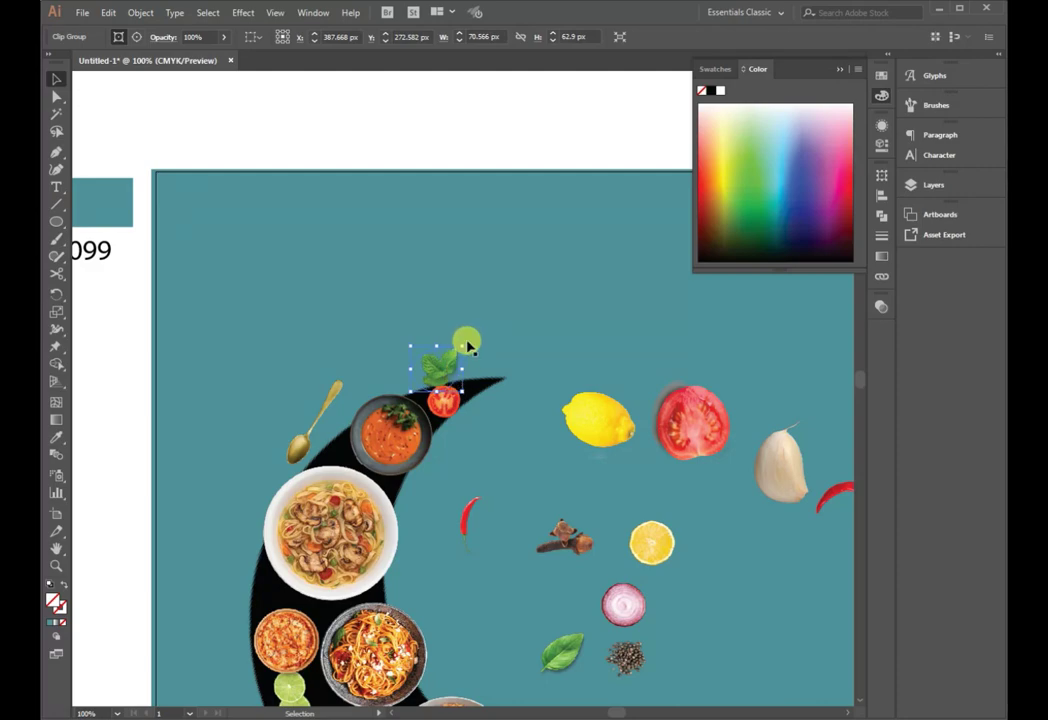
pyautogui.click(128, 486)
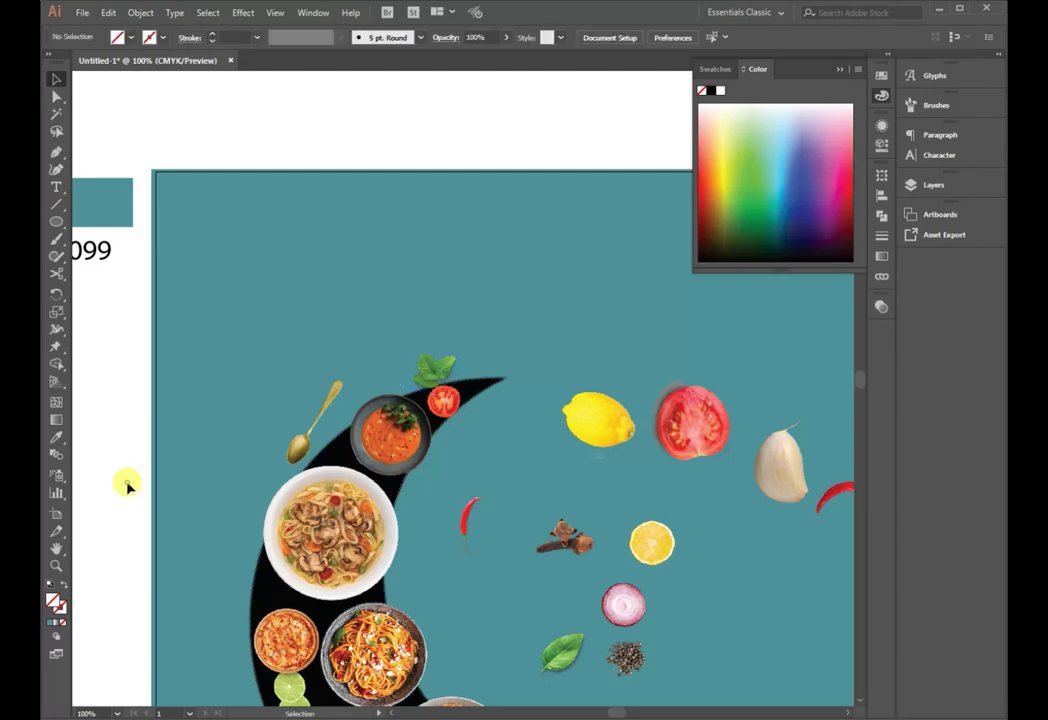
# Place the red chili beside the tomato, the peppercorns by the soup bowl, and the rotated gold spoon above it.
pyautogui.moveTo(468, 513); pyautogui.dragTo(474, 356)
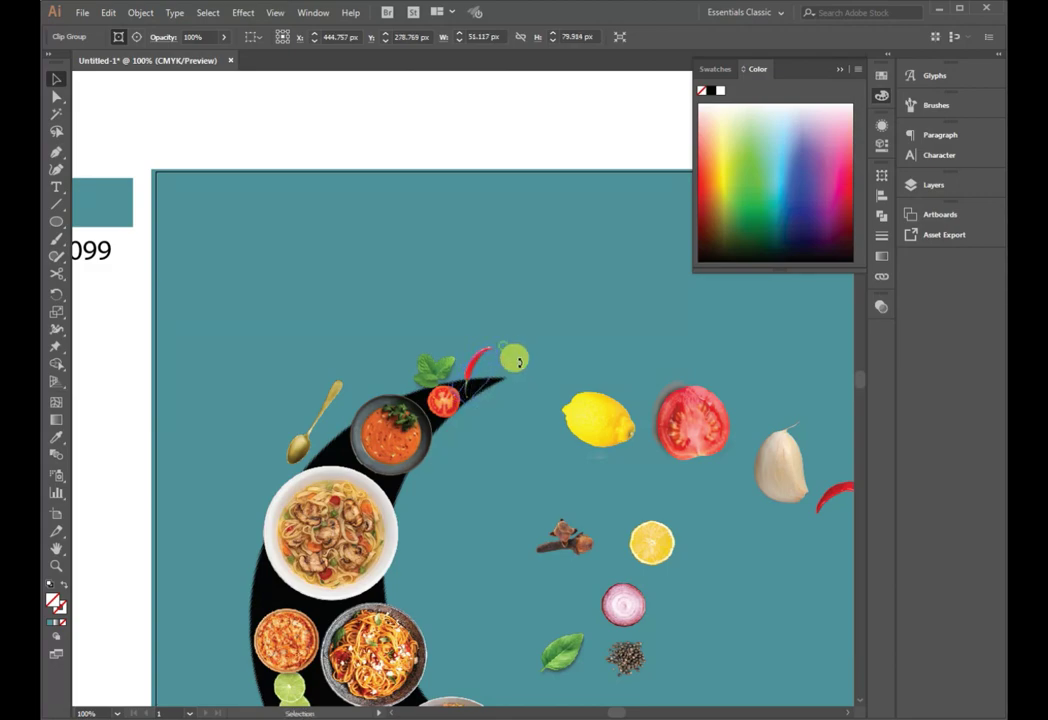
pyautogui.moveTo(487, 370); pyautogui.dragTo(493, 384)
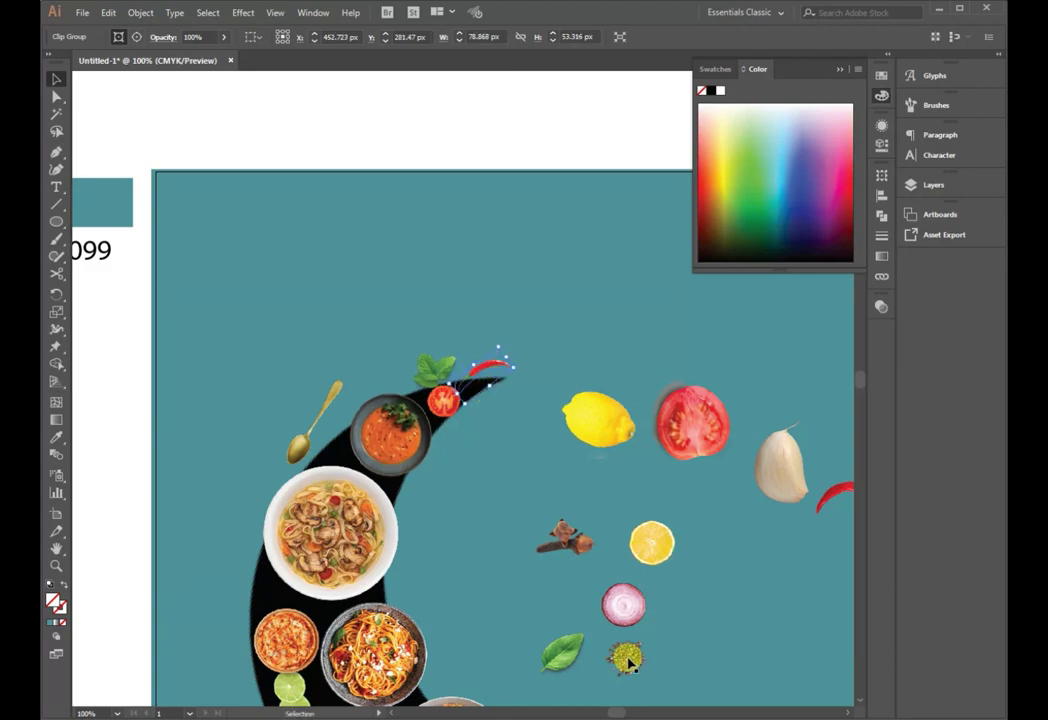
pyautogui.moveTo(410, 390)
pyautogui.mouseDown()
pyautogui.moveTo(428, 410)
pyautogui.moveTo(410, 435)
pyautogui.moveTo(400, 405)
pyautogui.moveTo(399, 525)
pyautogui.mouseUp()
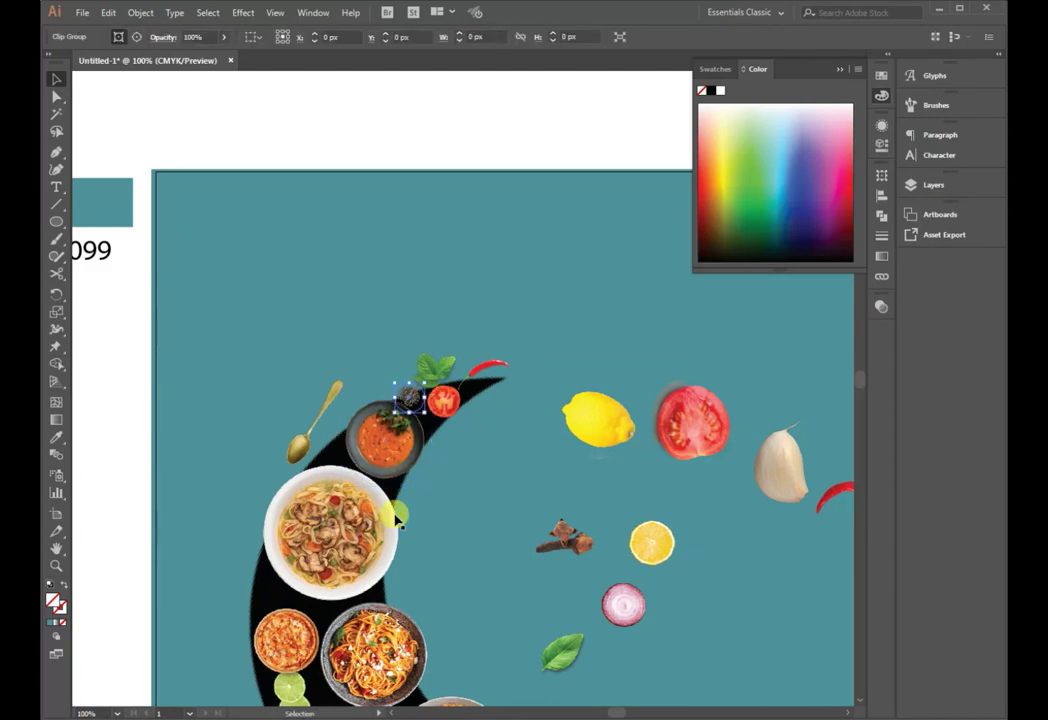
pyautogui.click(120, 525)
pyautogui.moveTo(300, 460); pyautogui.dragTo(383, 420)
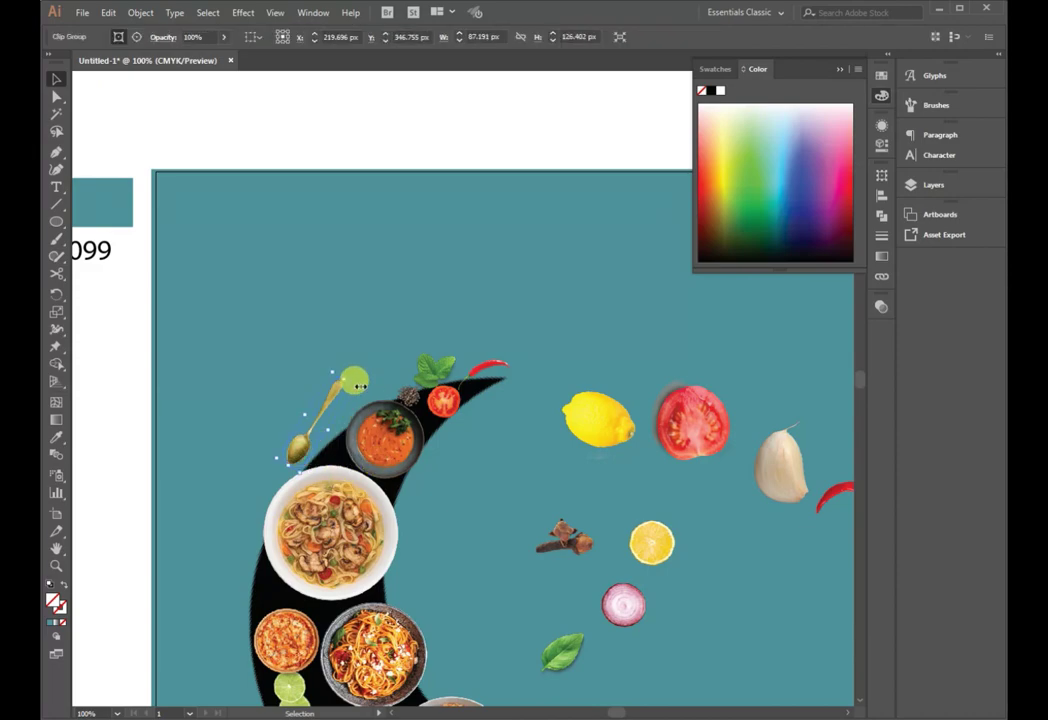
pyautogui.moveTo(382, 366)
pyautogui.mouseDown()
pyautogui.moveTo(656, 620)
pyautogui.moveTo(253, 471)
pyautogui.moveTo(668, 513)
pyautogui.moveTo(409, 442)
pyautogui.mouseUp()
pyautogui.scroll(-1, 668, 513)
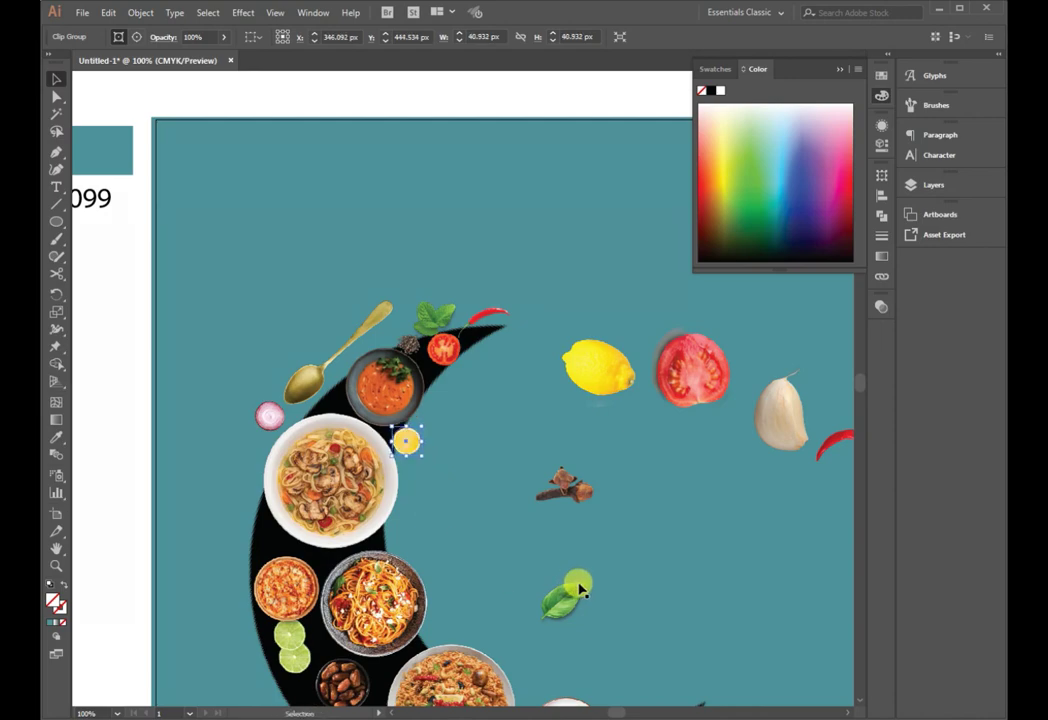
pyautogui.scroll(-3, 578, 588)
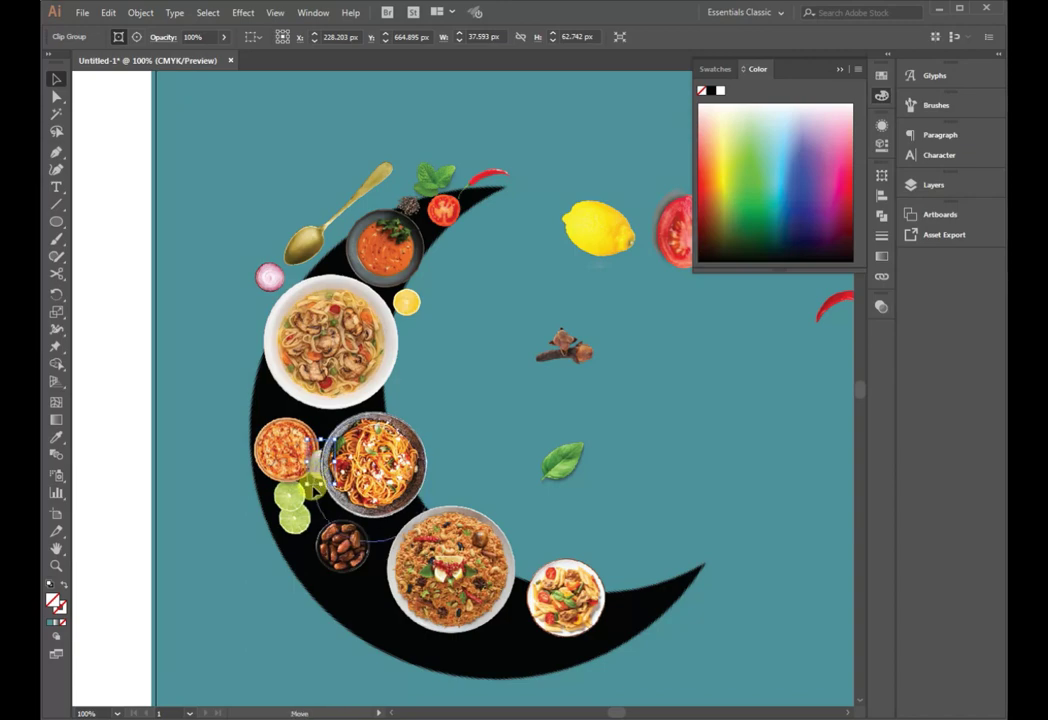
# Shrink the garlic clove beside the lime slices and make a smaller copy with the Scale tool.
pyautogui.moveTo(337, 525)
pyautogui.mouseDown()
pyautogui.moveTo(313, 493)
pyautogui.moveTo(338, 515)
pyautogui.moveTo(324, 513)
pyautogui.mouseUp()
pyautogui.moveTo(235, 391); pyautogui.dragTo(497, 603)
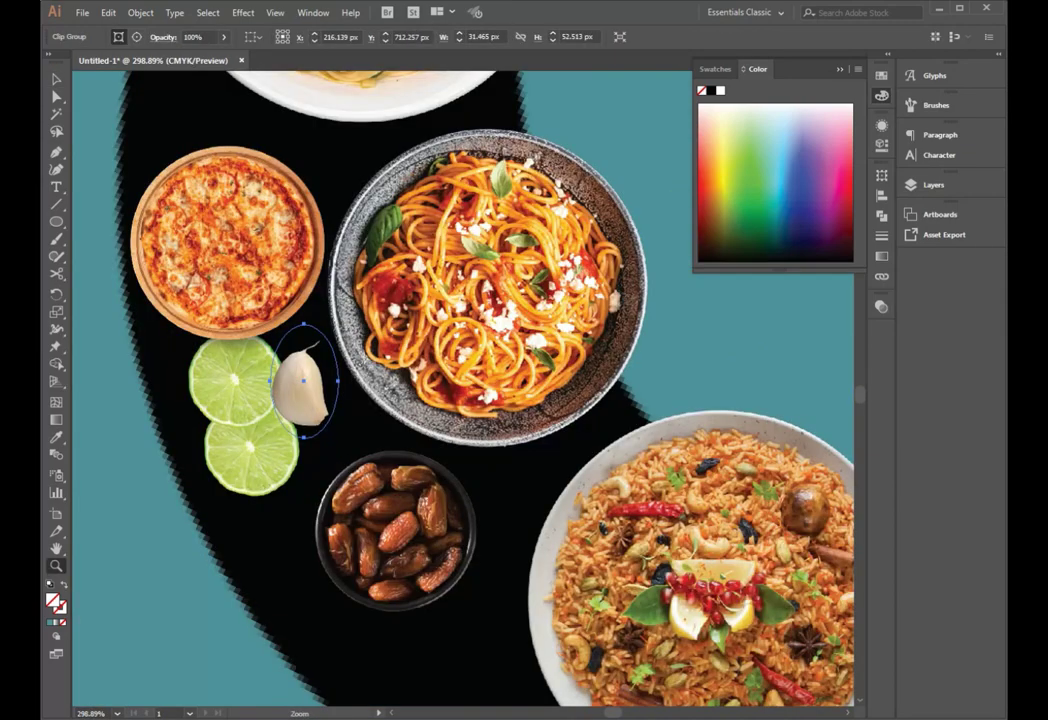
pyautogui.moveTo(335, 436); pyautogui.dragTo(290, 415)
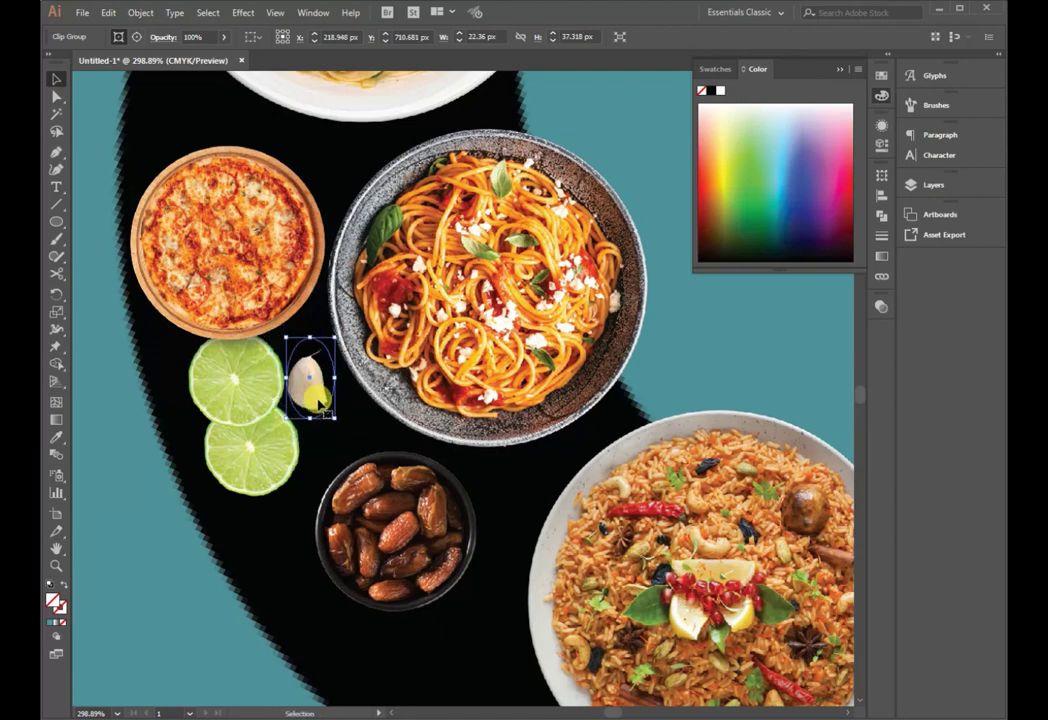
pyautogui.click(56, 284)
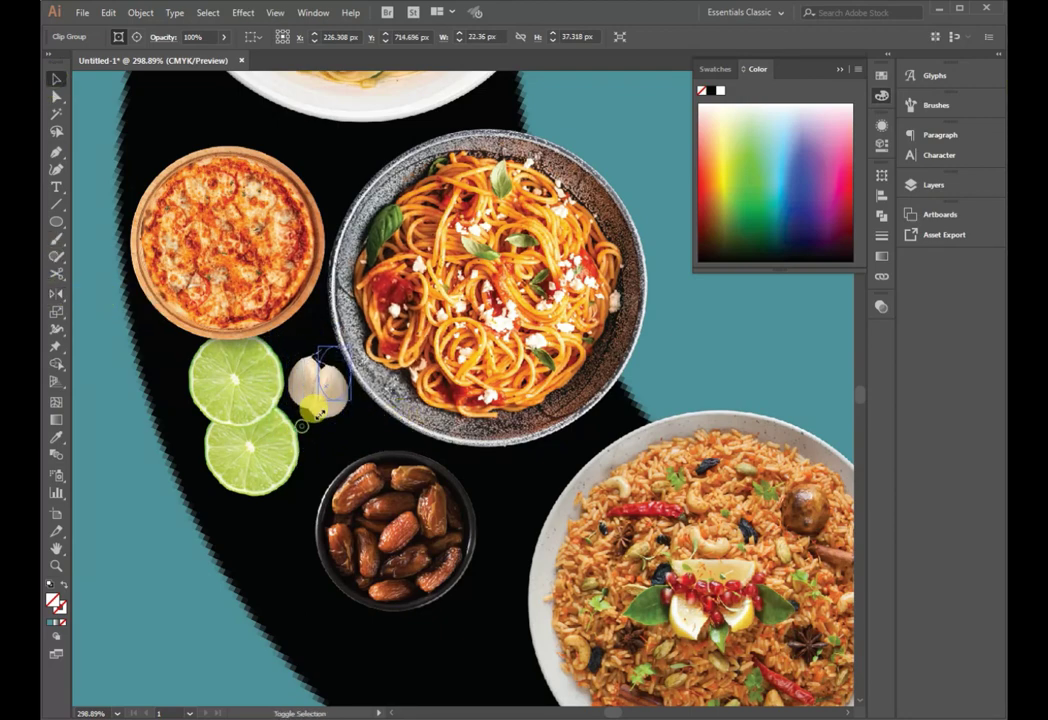
pyautogui.moveTo(313, 428); pyautogui.dragTo(338, 392)
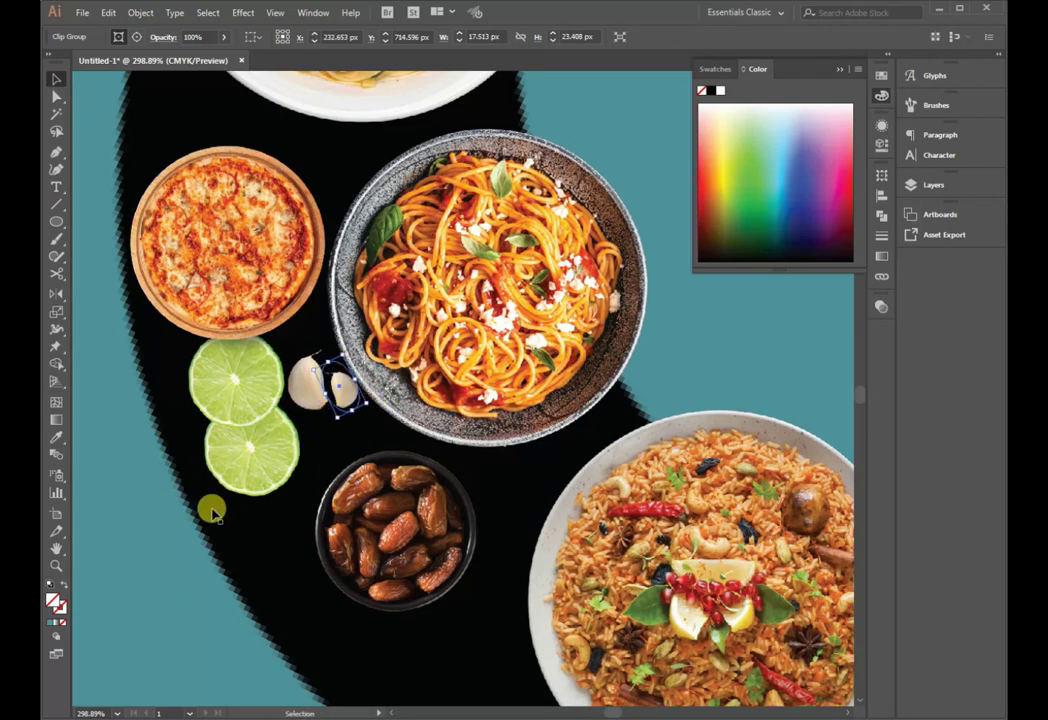
pyautogui.click(528, 565)
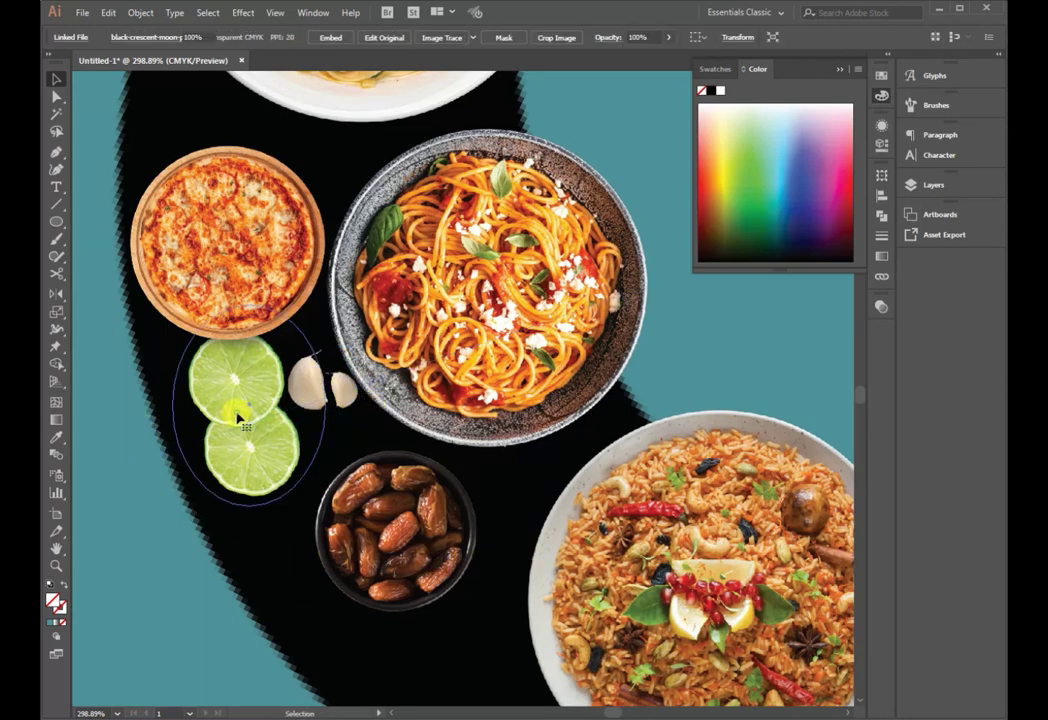
pyautogui.click(236, 414)
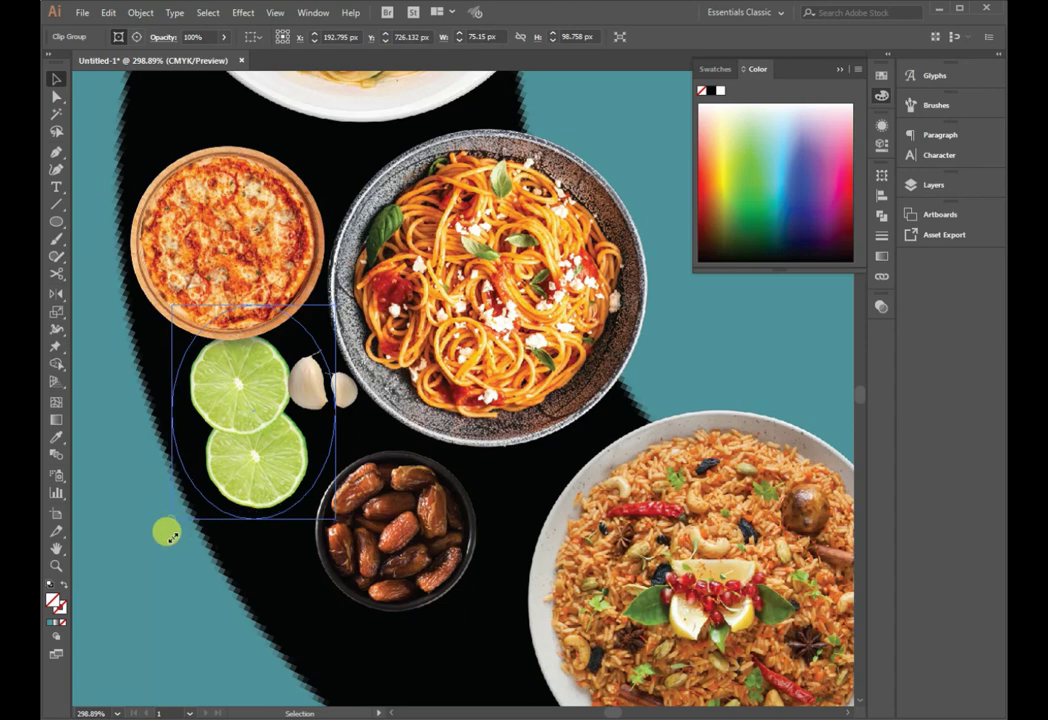
pyautogui.click(232, 220)
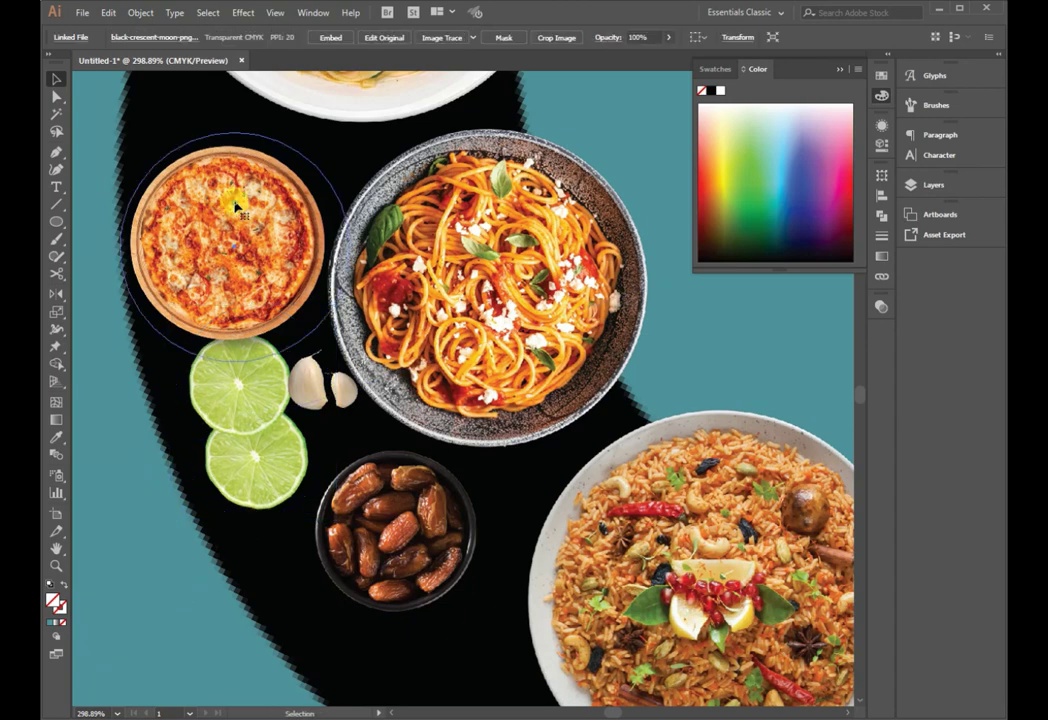
pyautogui.click(145, 463)
pyautogui.hotkey('ctrl', '-')
pyautogui.hotkey('ctrl', '-')
pyautogui.hotkey('ctrl', '-')
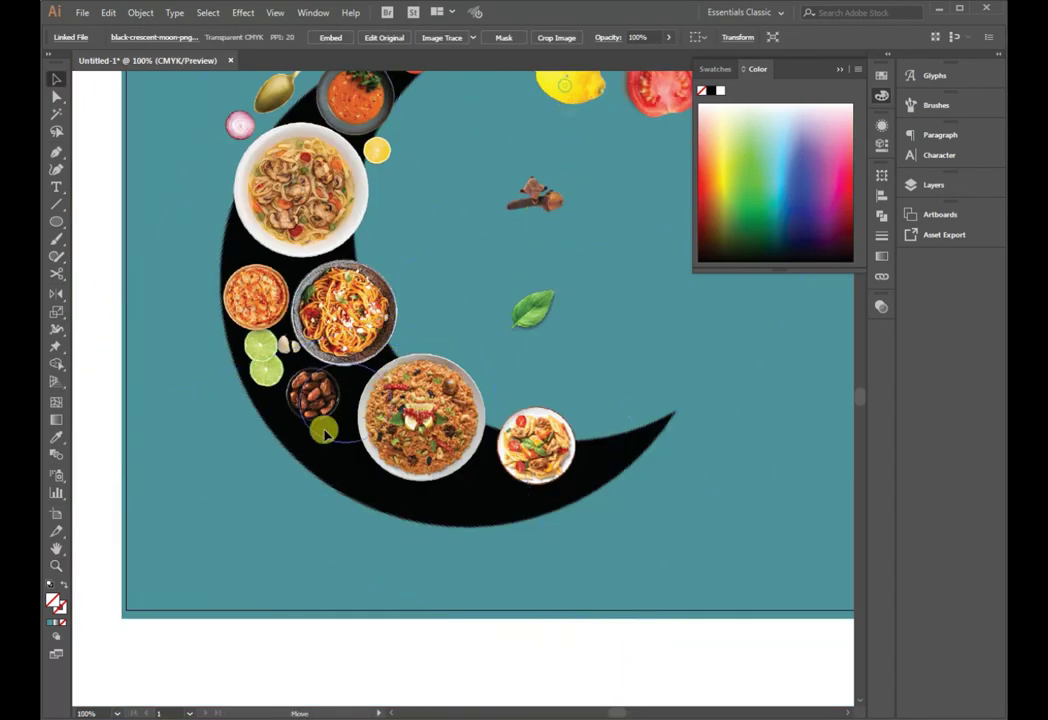
# Shrink the lemon and set it under the lime slices, nudging the dates bowl up-left.
pyautogui.moveTo(570, 86)
pyautogui.mouseDown()
pyautogui.moveTo(288, 371)
pyautogui.moveTo(345, 460)
pyautogui.moveTo(268, 543)
pyautogui.mouseUp()
pyautogui.press('z')
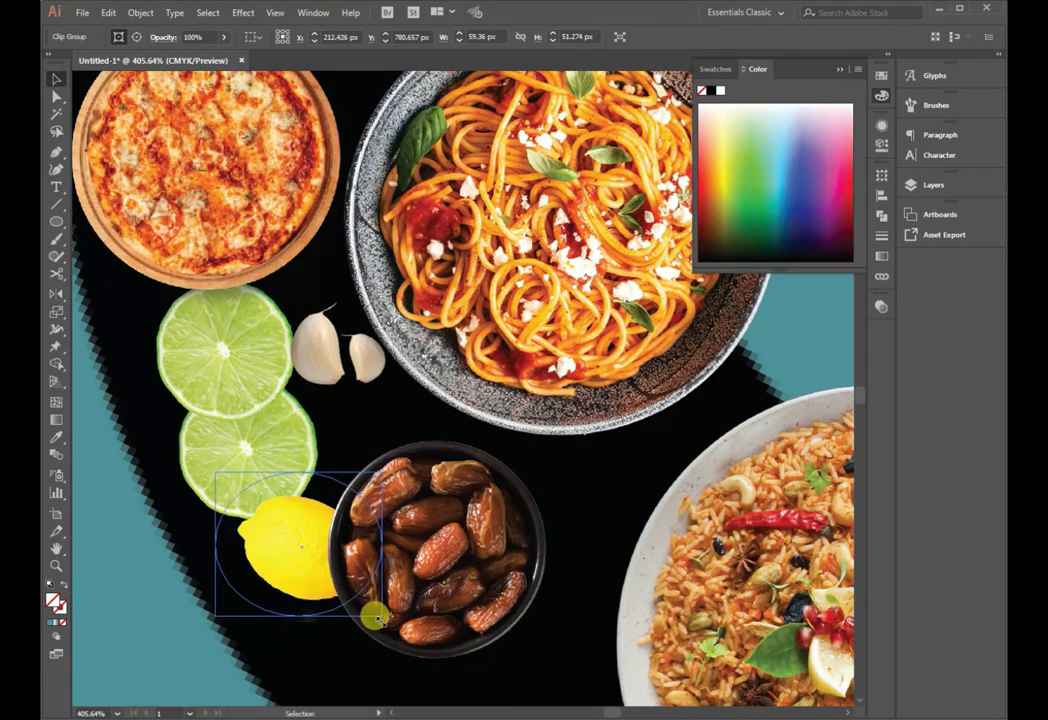
pyautogui.moveTo(378, 615); pyautogui.dragTo(311, 593)
pyautogui.moveTo(282, 528); pyautogui.dragTo(275, 560)
pyautogui.moveTo(438, 548); pyautogui.dragTo(424, 520)
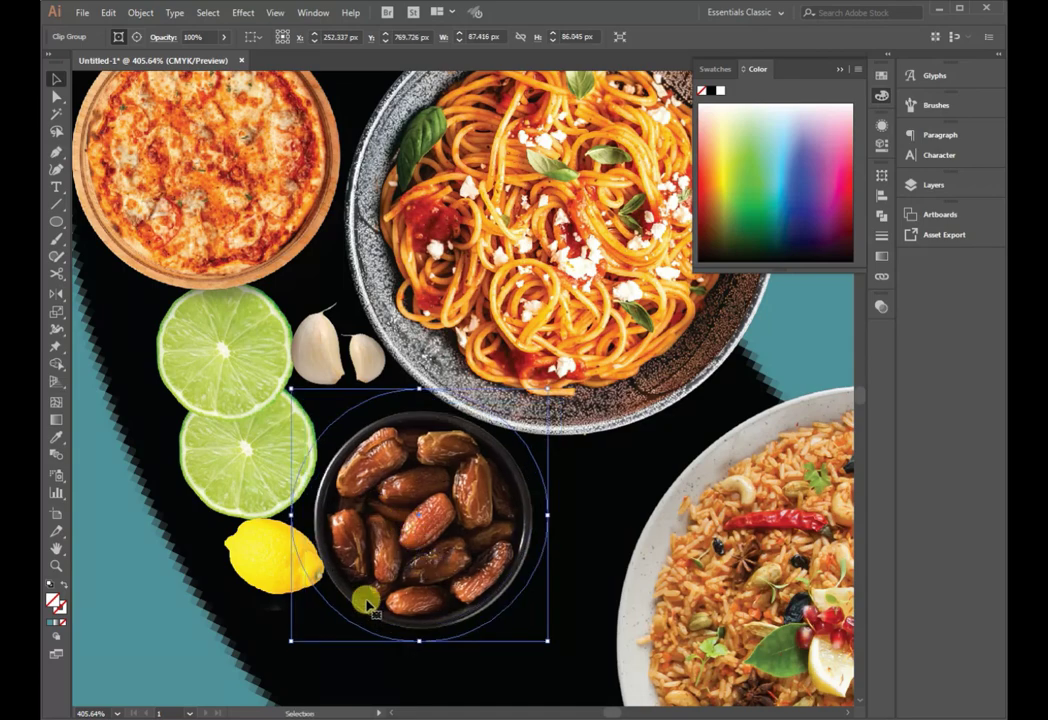
pyautogui.click(272, 590)
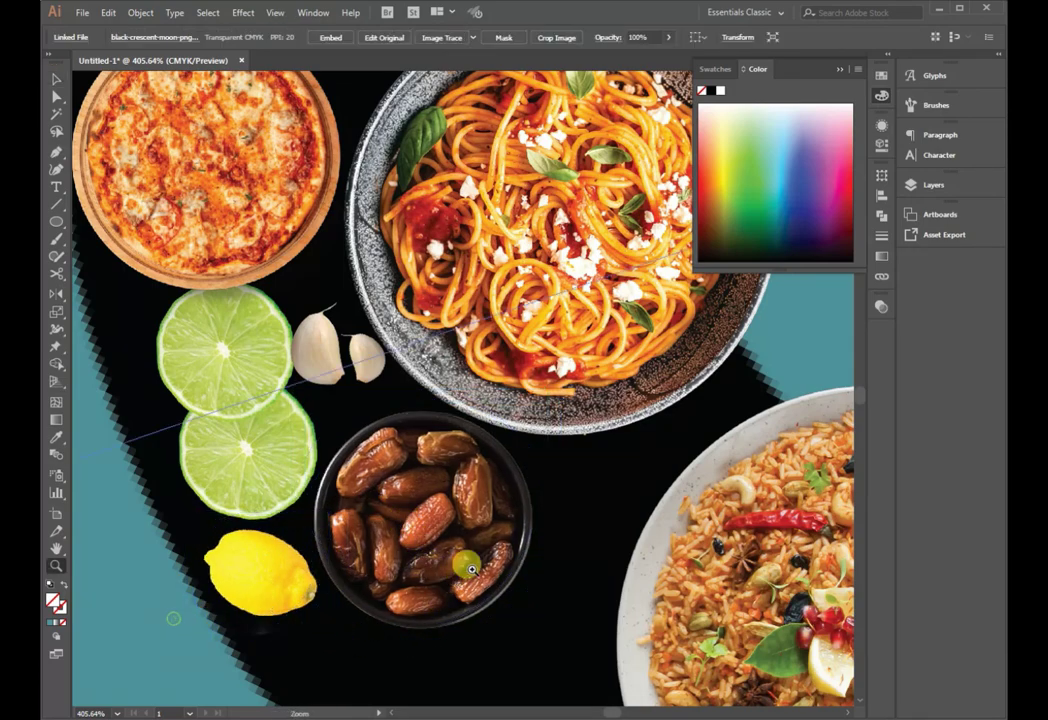
pyautogui.press('z')
pyautogui.keyDown('alt'); pyautogui.click(603, 365); pyautogui.keyUp('alt')
pyautogui.hotkey('ctrl', '1')
# Enlarge the mushroom noodle plate and tuck the basil leaf between the spaghetti and rice plates.
pyautogui.click(56, 78)
pyautogui.click(290, 230)
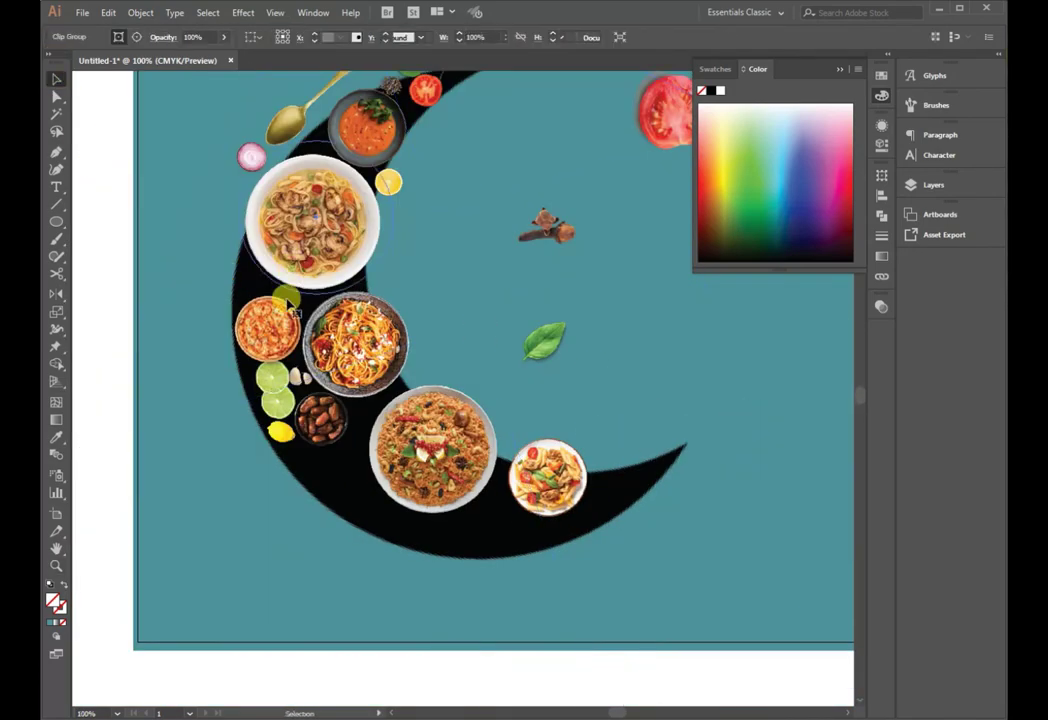
pyautogui.moveTo(240, 292)
pyautogui.mouseDown()
pyautogui.moveTo(232, 297)
pyautogui.moveTo(556, 373)
pyautogui.moveTo(368, 400)
pyautogui.mouseUp()
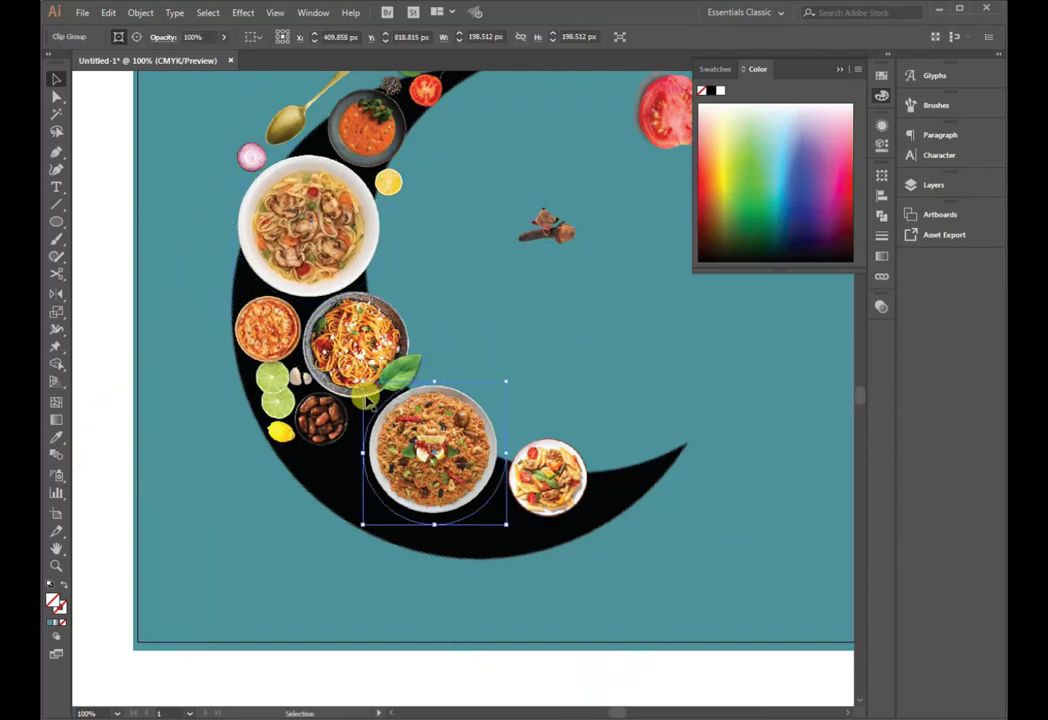
pyautogui.hotkey('ctrl', '=')
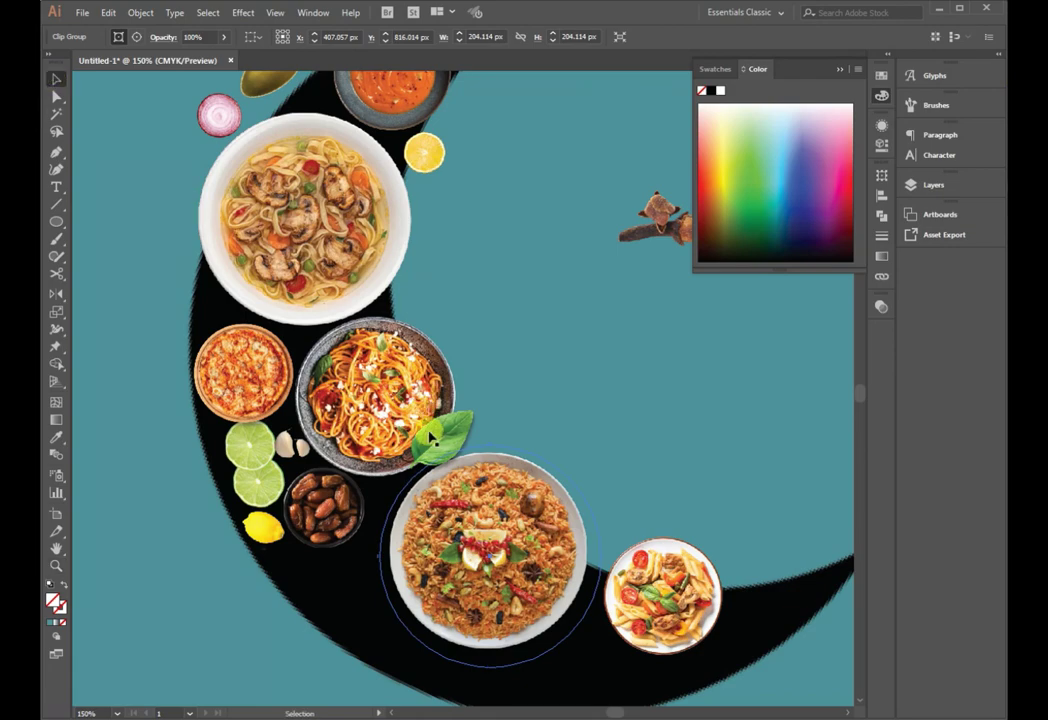
pyautogui.moveTo(392, 445)
pyautogui.mouseDown()
pyautogui.moveTo(480, 403)
pyautogui.moveTo(496, 409)
pyautogui.moveTo(550, 488)
pyautogui.moveTo(489, 458)
pyautogui.mouseUp()
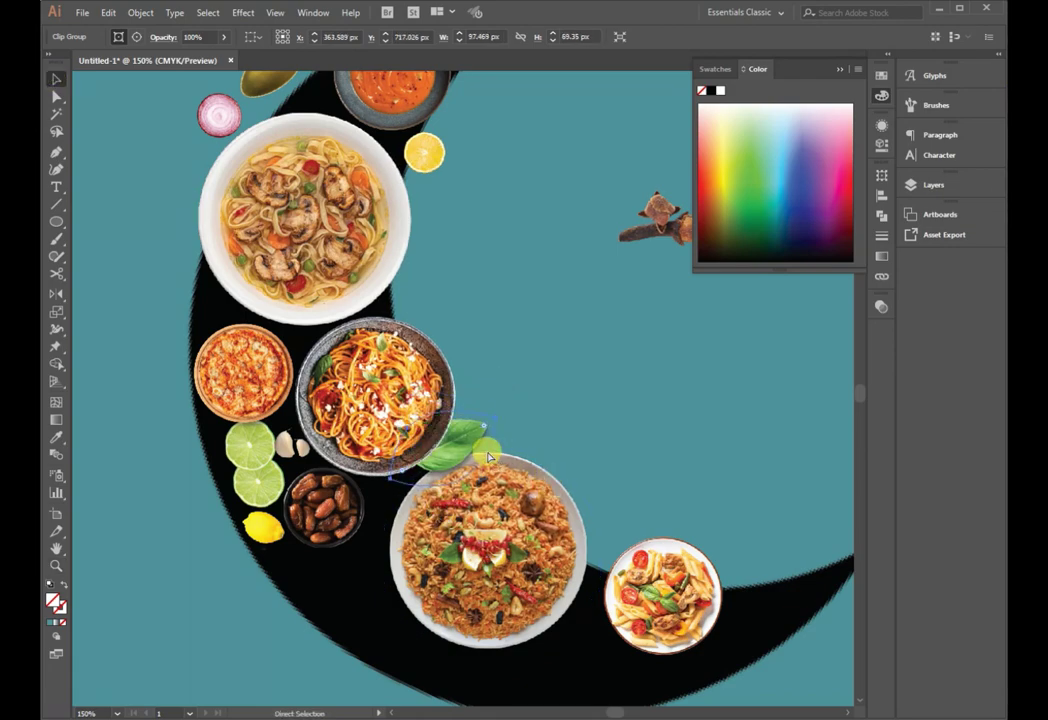
# Move the clove onto the small pasta plate and shrink it.
pyautogui.hotkey('ctrl', '-')
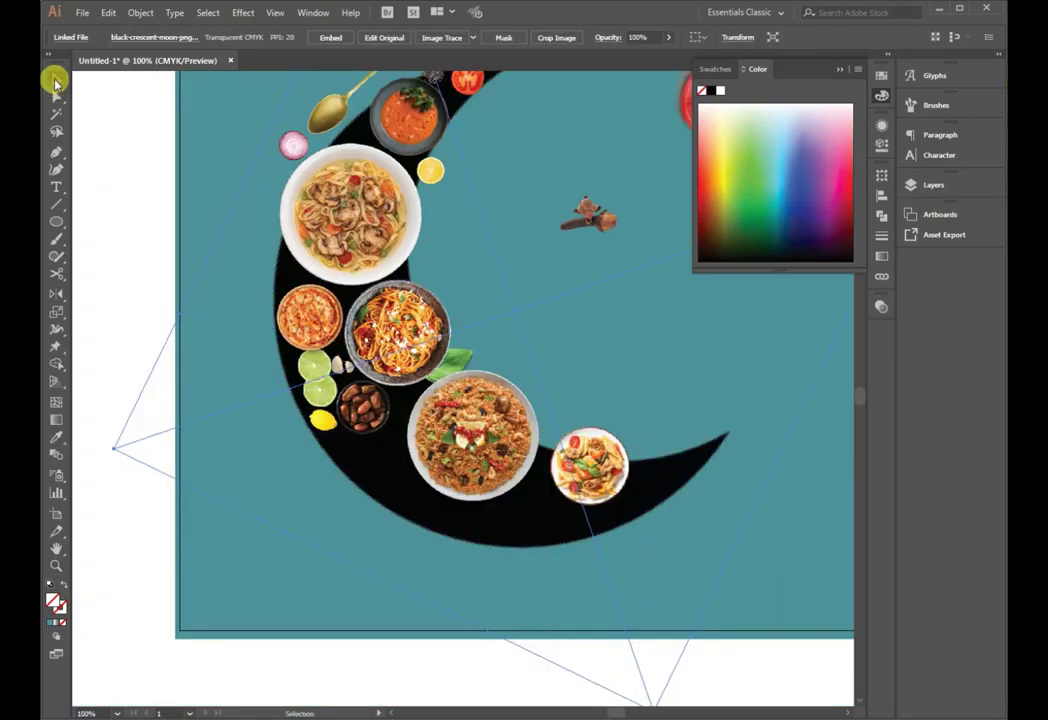
pyautogui.moveTo(590, 233)
pyautogui.mouseDown()
pyautogui.moveTo(582, 470)
pyautogui.moveTo(560, 440)
pyautogui.mouseUp()
pyautogui.hotkey('ctrl', '+')
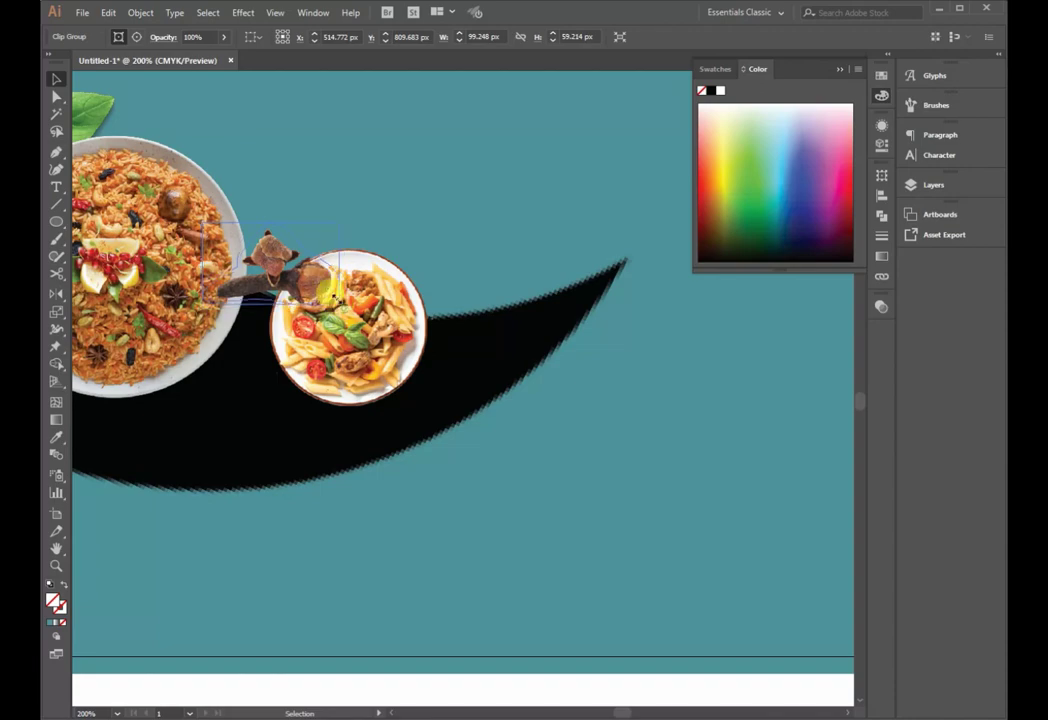
pyautogui.moveTo(330, 292)
pyautogui.mouseDown()
pyautogui.moveTo(316, 282)
pyautogui.moveTo(707, 360)
pyautogui.mouseUp()
pyautogui.hotkey('ctrl', '-')
pyautogui.hotkey('ctrl', '-')
pyautogui.hotkey('ctrl', '-')
# Shrink the tomato half and cilantro leaf and place them with the chili at the crescent tip.
pyautogui.click(584, 280)
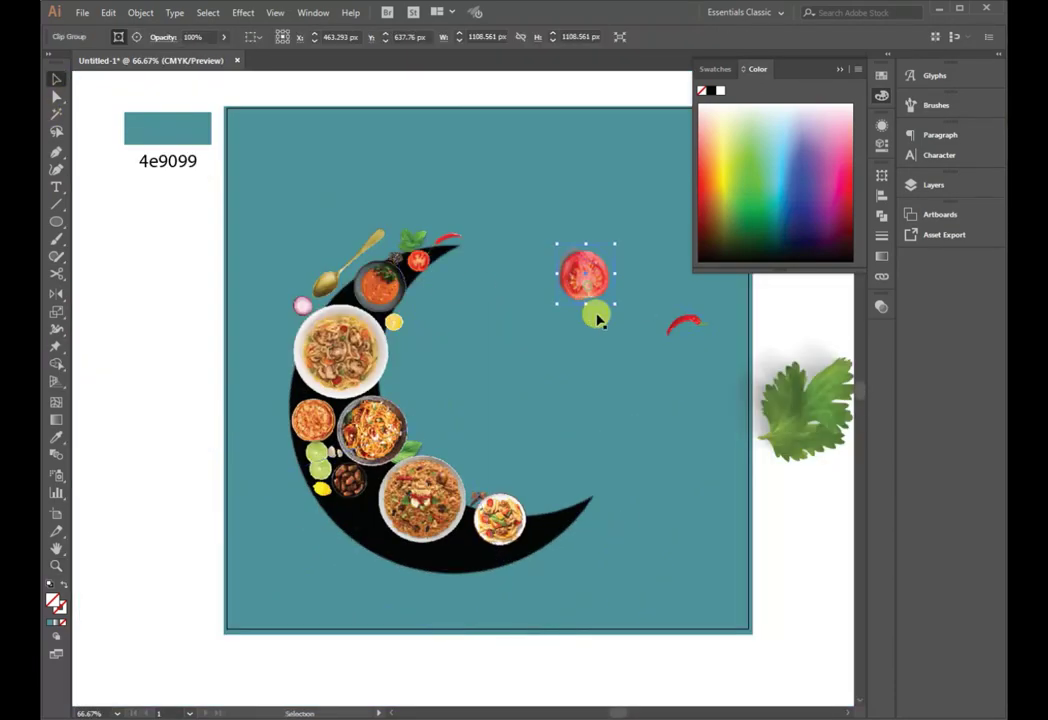
pyautogui.moveTo(584, 272); pyautogui.dragTo(556, 508)
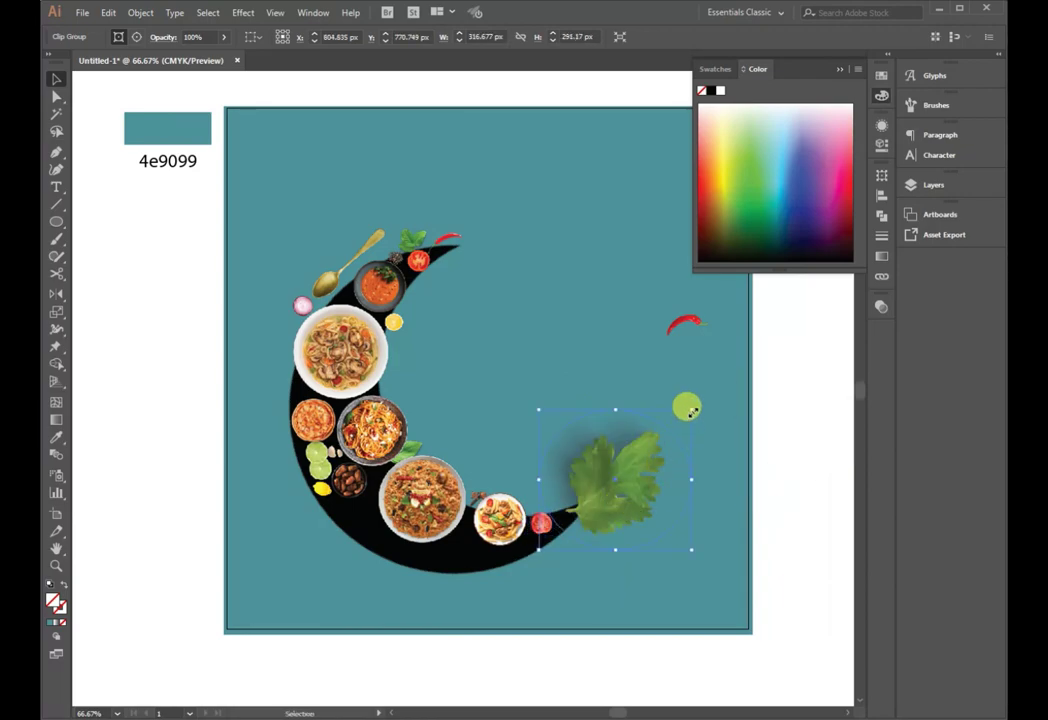
pyautogui.moveTo(667, 435); pyautogui.dragTo(592, 492)
pyautogui.moveTo(672, 337)
pyautogui.mouseDown()
pyautogui.moveTo(543, 556)
pyautogui.moveTo(697, 565)
pyautogui.mouseUp()
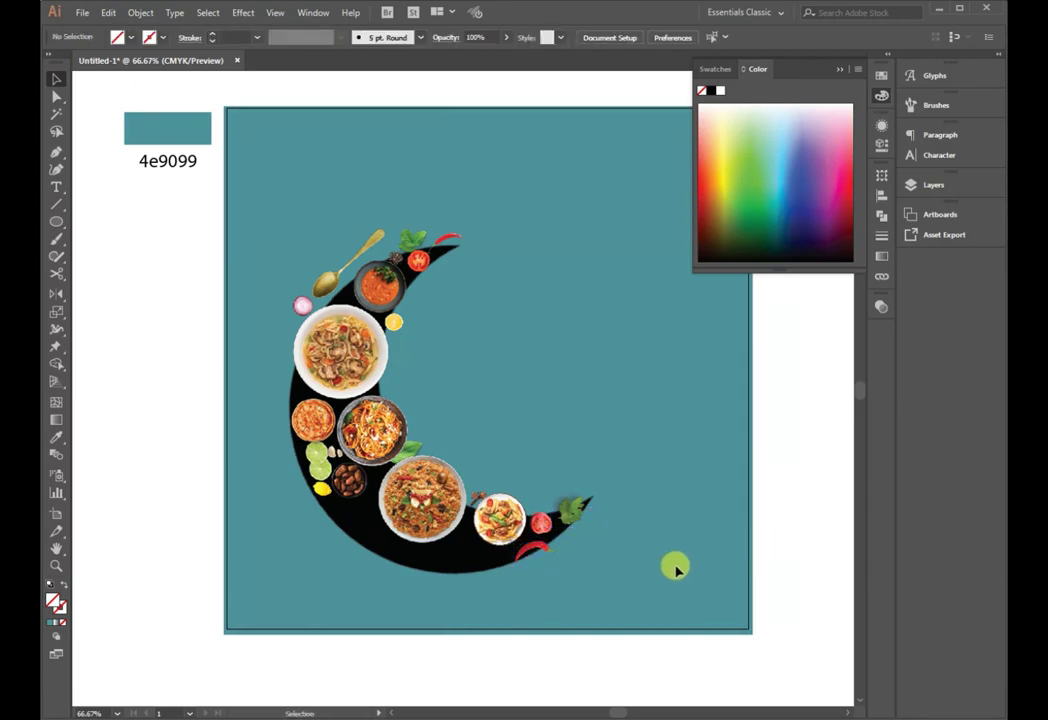
# Enlarge the rice plate and shift it slightly right and down.
pyautogui.click(441, 500)
pyautogui.moveTo(379, 542); pyautogui.dragTo(360, 576)
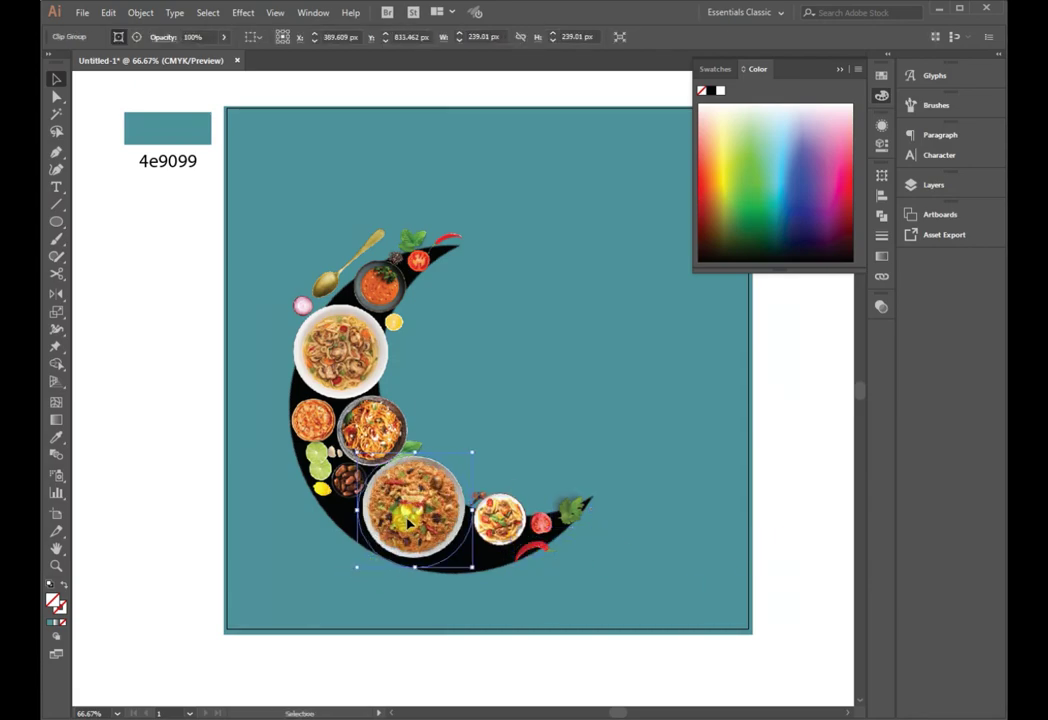
pyautogui.moveTo(408, 521); pyautogui.dragTo(412, 527)
pyautogui.click(778, 532)
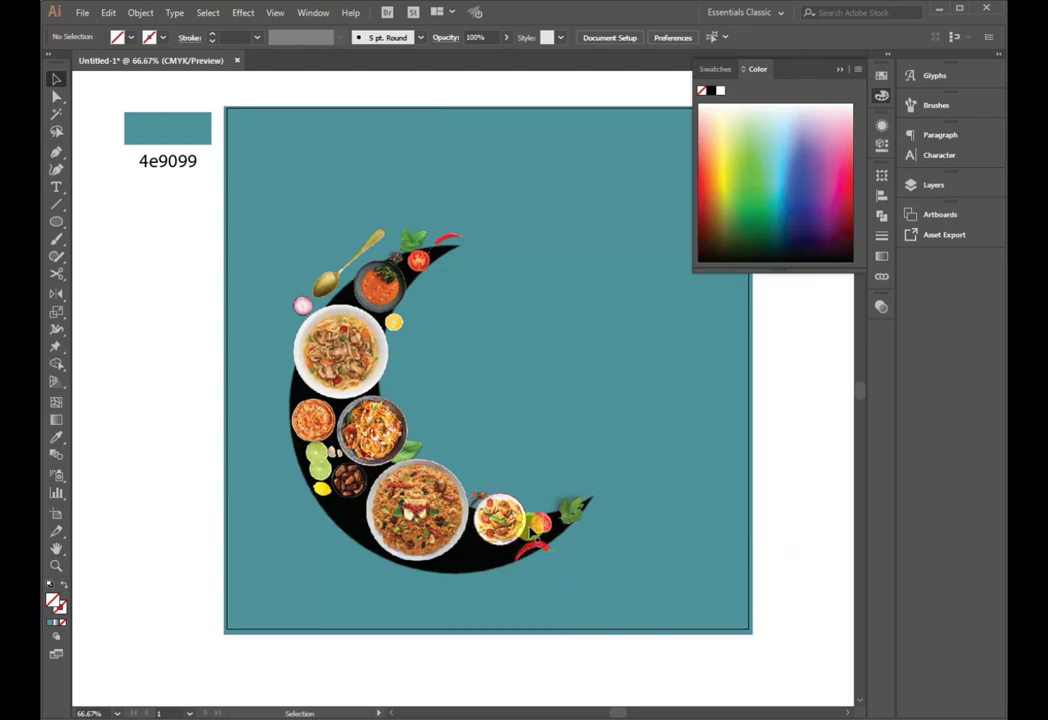
# Move the lemon slice beside the pasta bowl and the red chili lower along the crescent.
pyautogui.moveTo(546, 527); pyautogui.dragTo(396, 400)
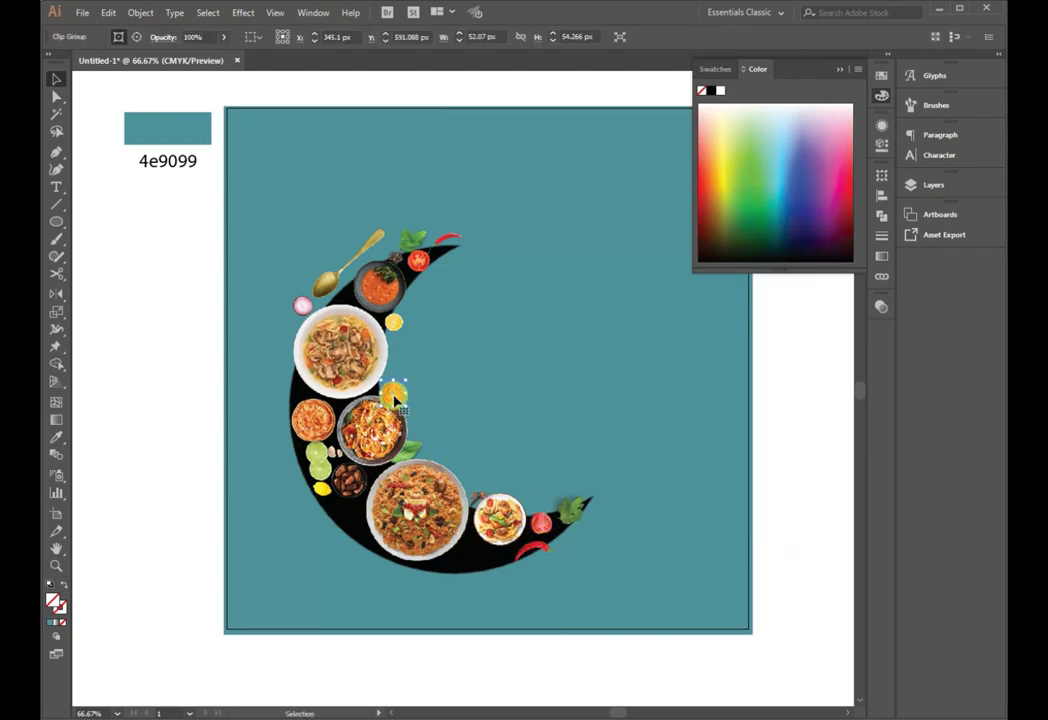
pyautogui.click(392, 397)
pyautogui.click(390, 387)
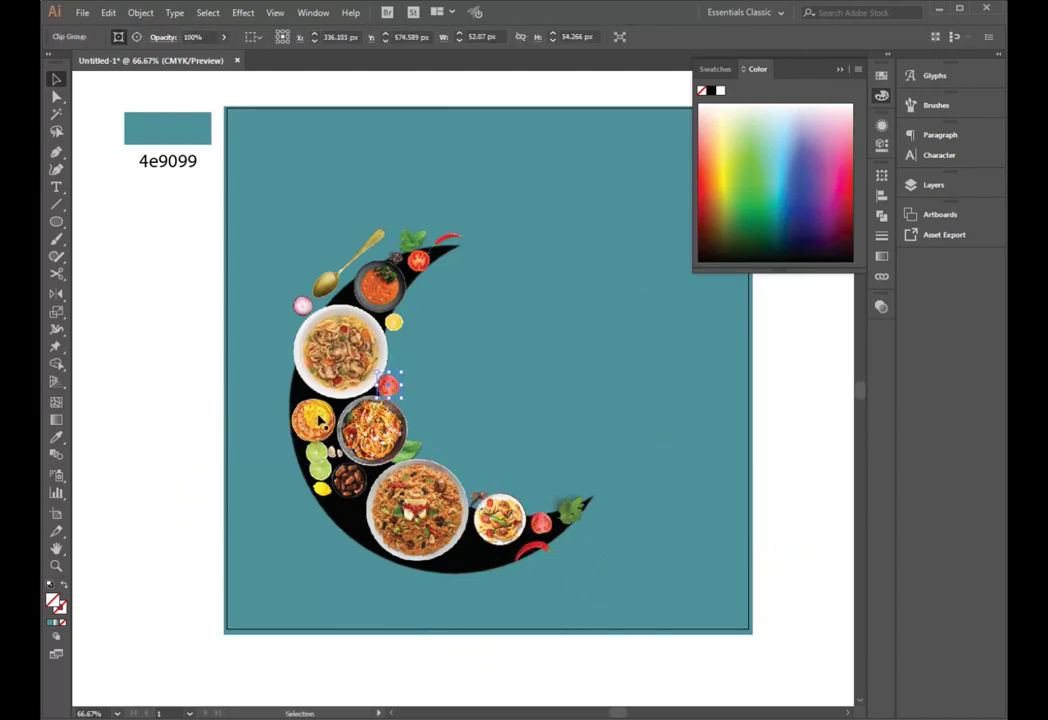
pyautogui.click(213, 402)
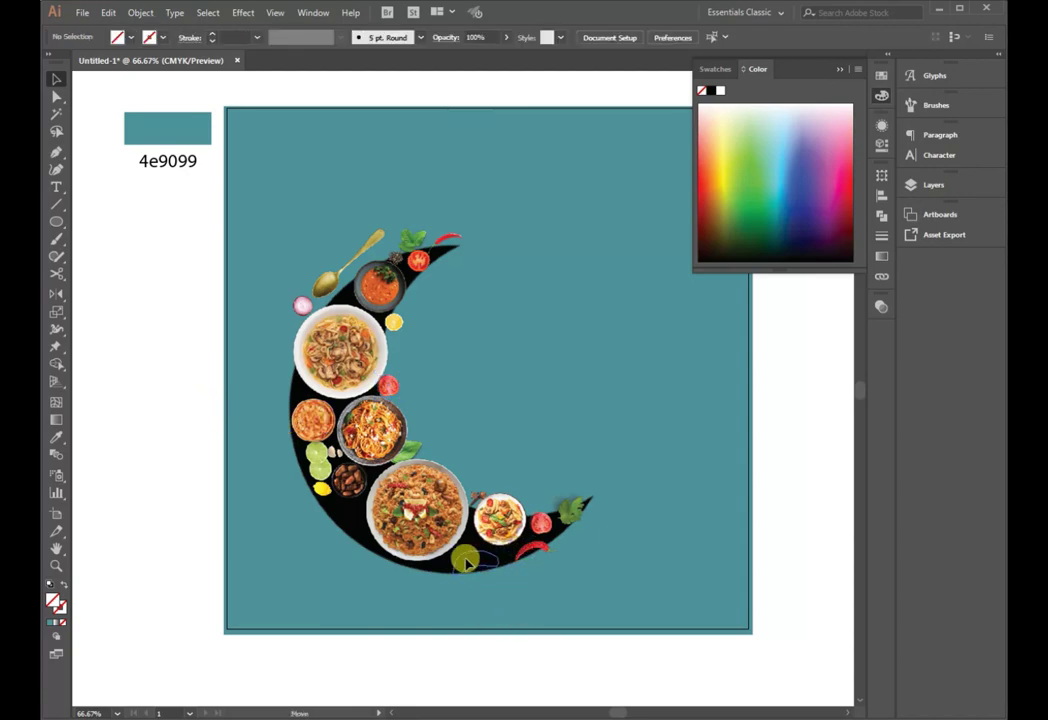
pyautogui.moveTo(529, 555); pyautogui.dragTo(473, 568)
pyautogui.click(192, 482)
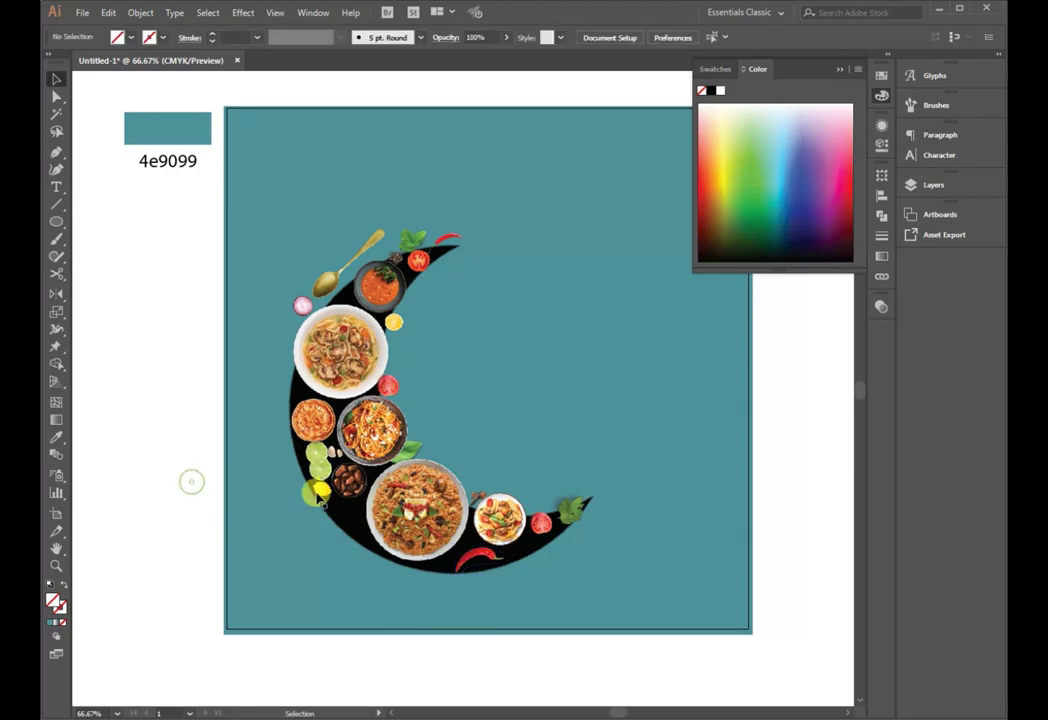
pyautogui.click(352, 488)
pyautogui.press('z')
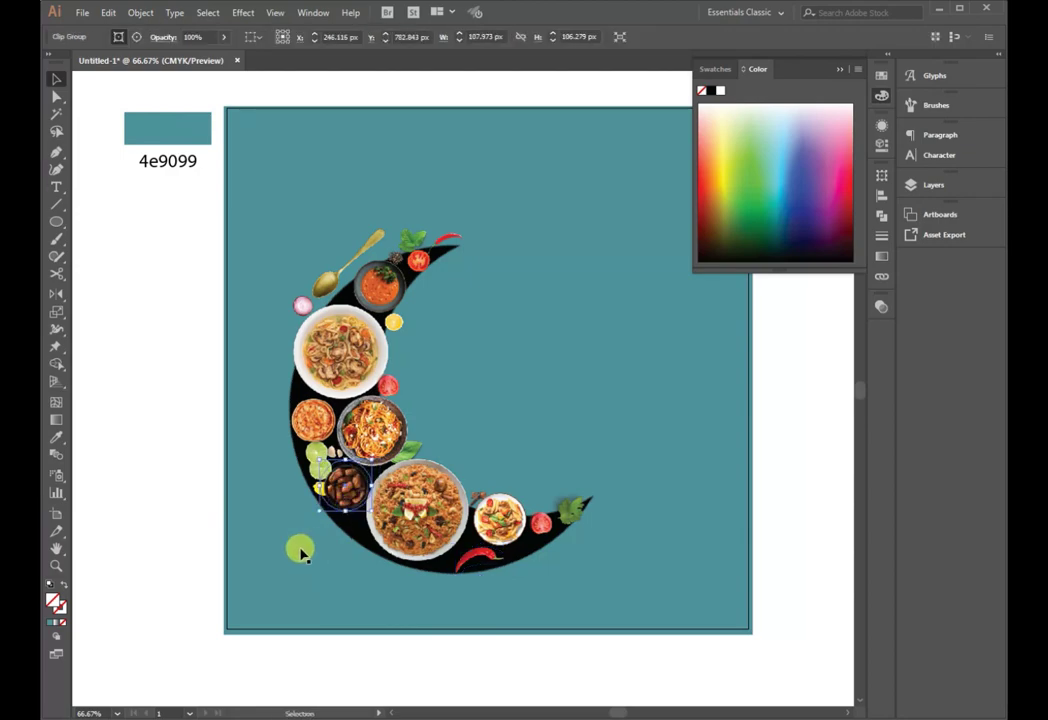
pyautogui.click(370, 488)
pyautogui.click(449, 383)
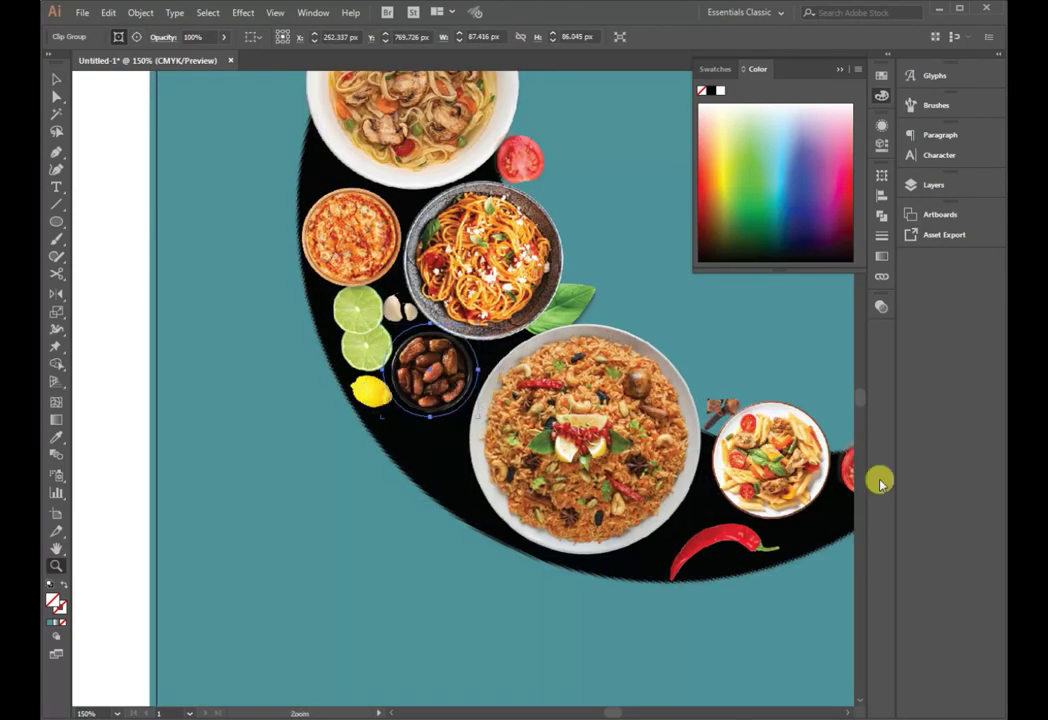
# Zoom out to the whole artboard and drag the lens-flare glow onto it.
pyautogui.keyDown('alt'); pyautogui.click(575, 394); pyautogui.keyUp('alt')
pyautogui.scroll(2, 154, 142)
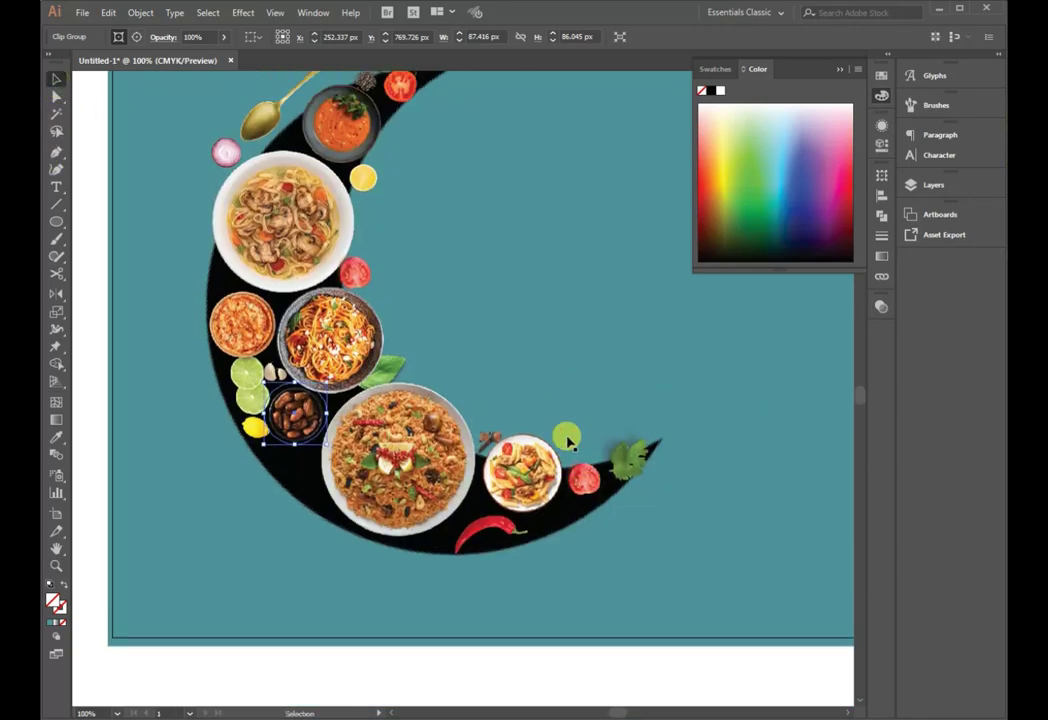
pyautogui.scroll(2, 336, 255)
pyautogui.keyDown('alt'); pyautogui.click(561, 402); pyautogui.keyUp('alt')
pyautogui.keyDown('alt'); pyautogui.click(390, 333); pyautogui.keyUp('alt')
pyautogui.scroll(3, 461, 391)
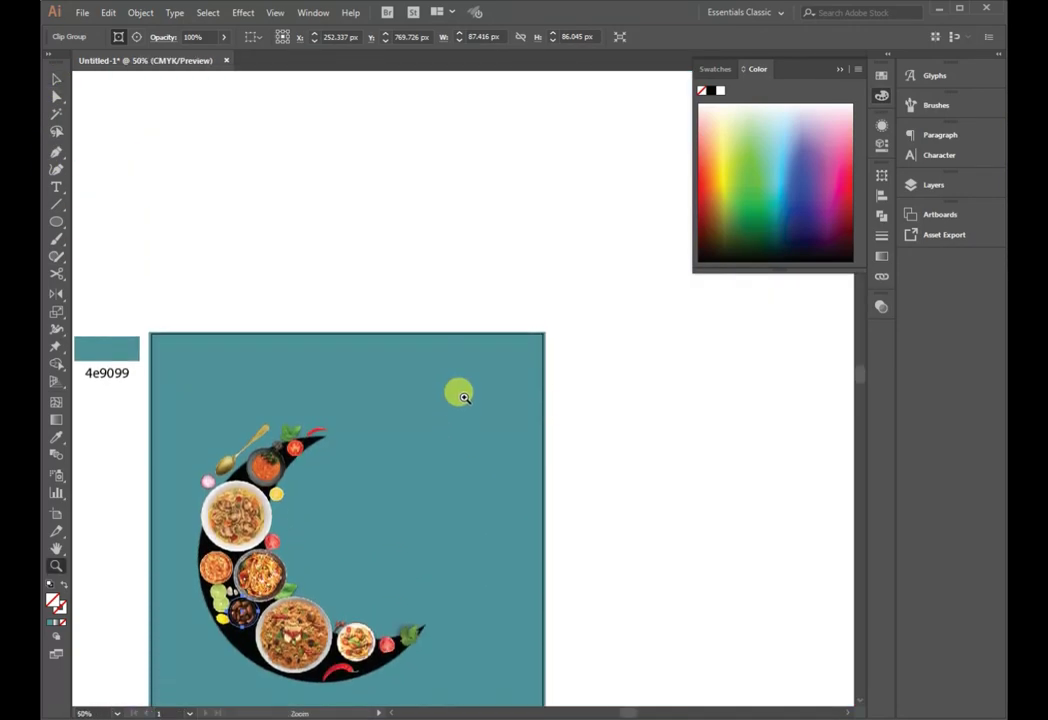
pyautogui.scroll(2, 157, 157)
pyautogui.press('v')
pyautogui.moveTo(489, 192); pyautogui.dragTo(430, 640)
# Zoom in around the glow and enter, then exit, its isolated group.
pyautogui.scroll(-2, 432, 636)
pyautogui.click(248, 361)
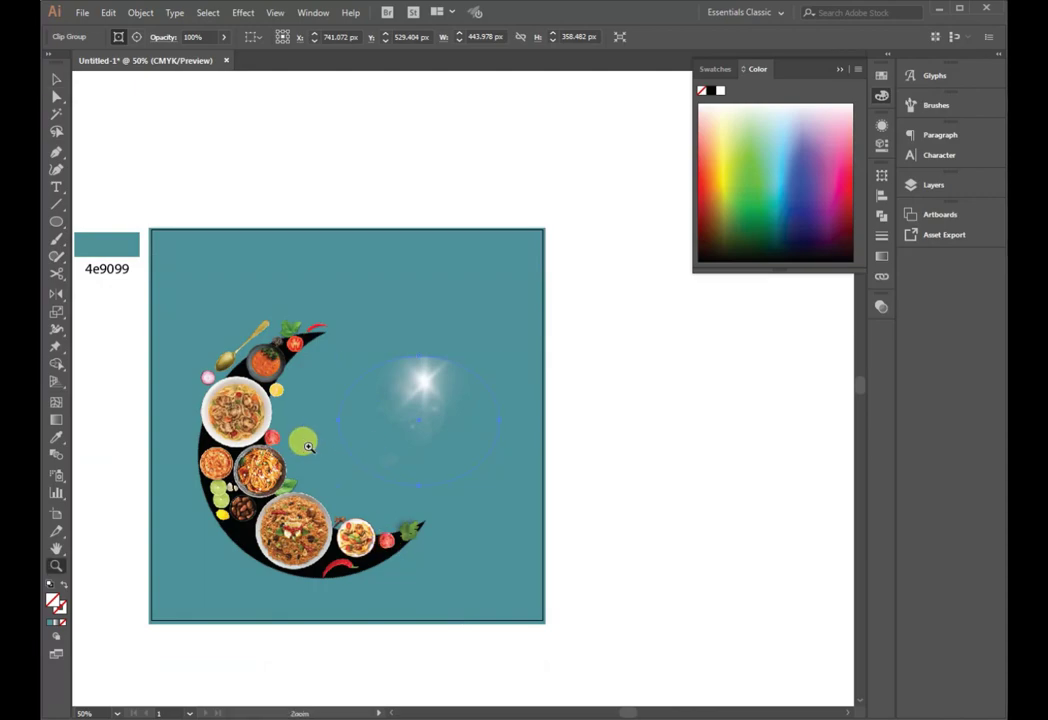
pyautogui.hotkey('ctrl', '1')
pyautogui.doubleClick(470, 380)
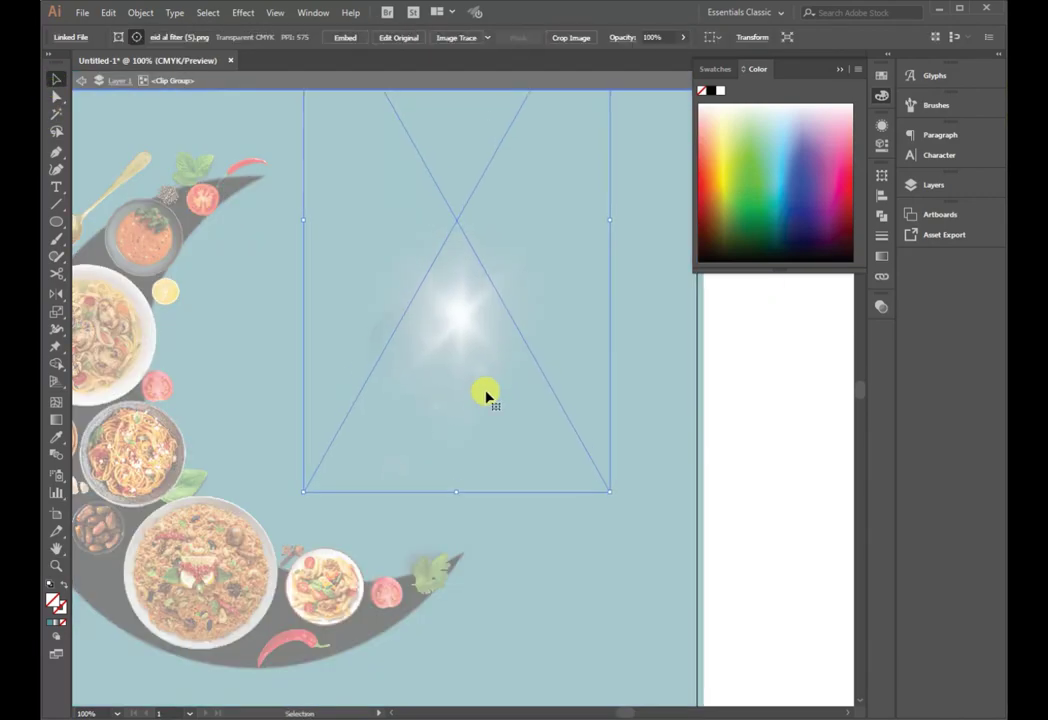
pyautogui.press('Escape')
# Move the mint sprig into the crescent's lower curve and shrink the lens-flare glow.
pyautogui.moveTo(403, 561); pyautogui.dragTo(496, 524)
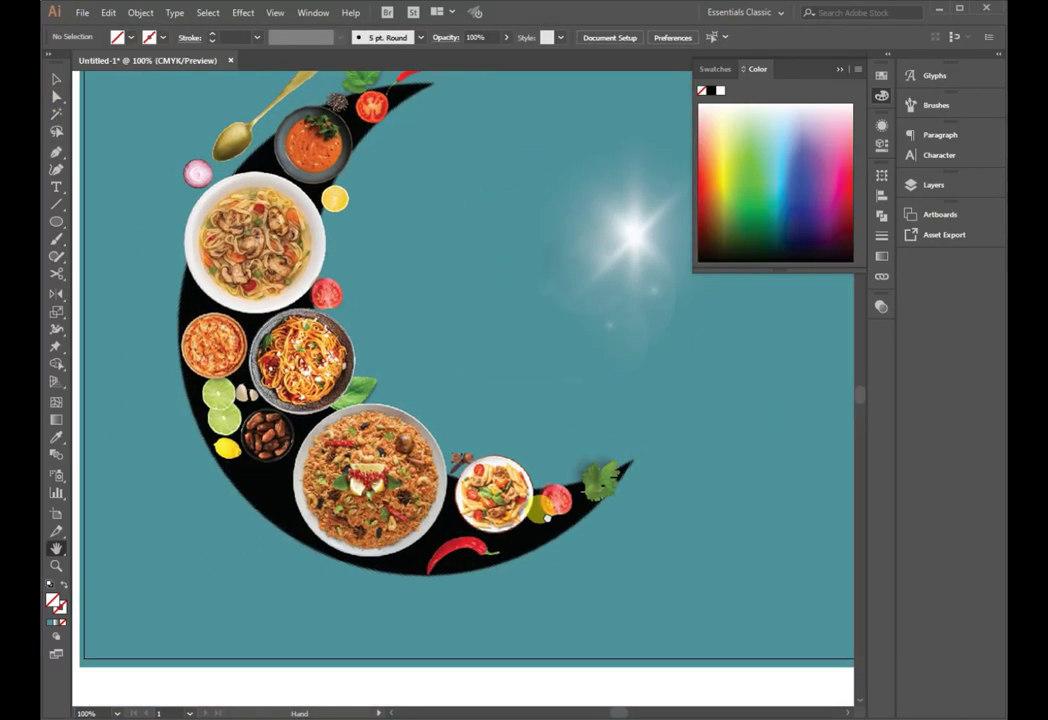
pyautogui.click(201, 540)
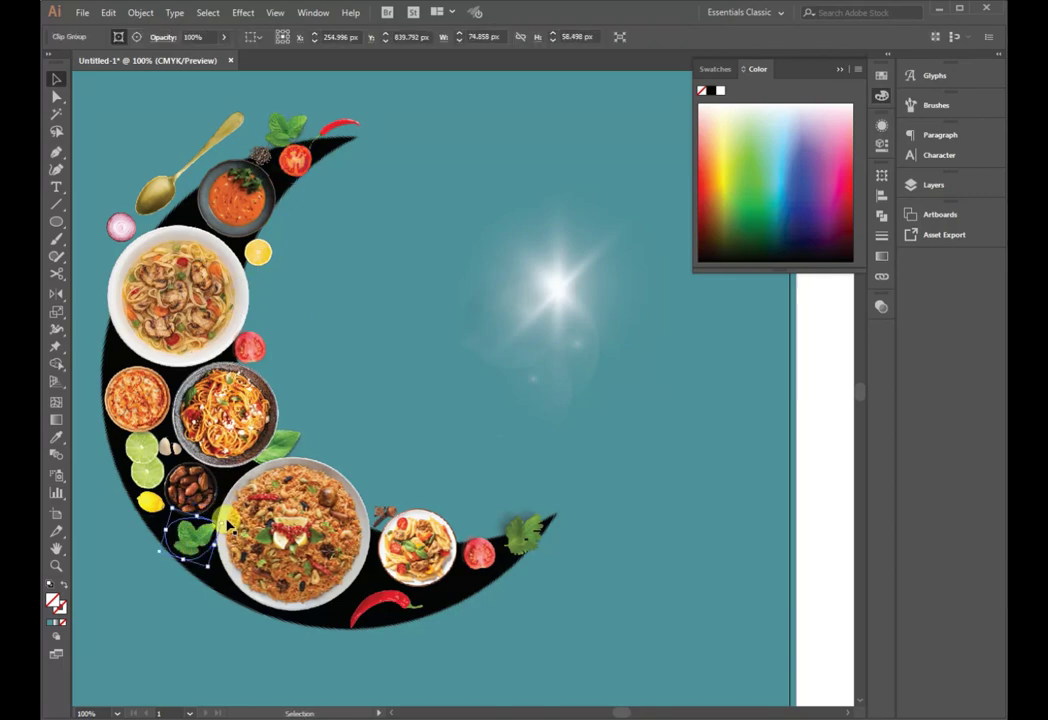
pyautogui.moveTo(201, 567); pyautogui.dragTo(205, 566)
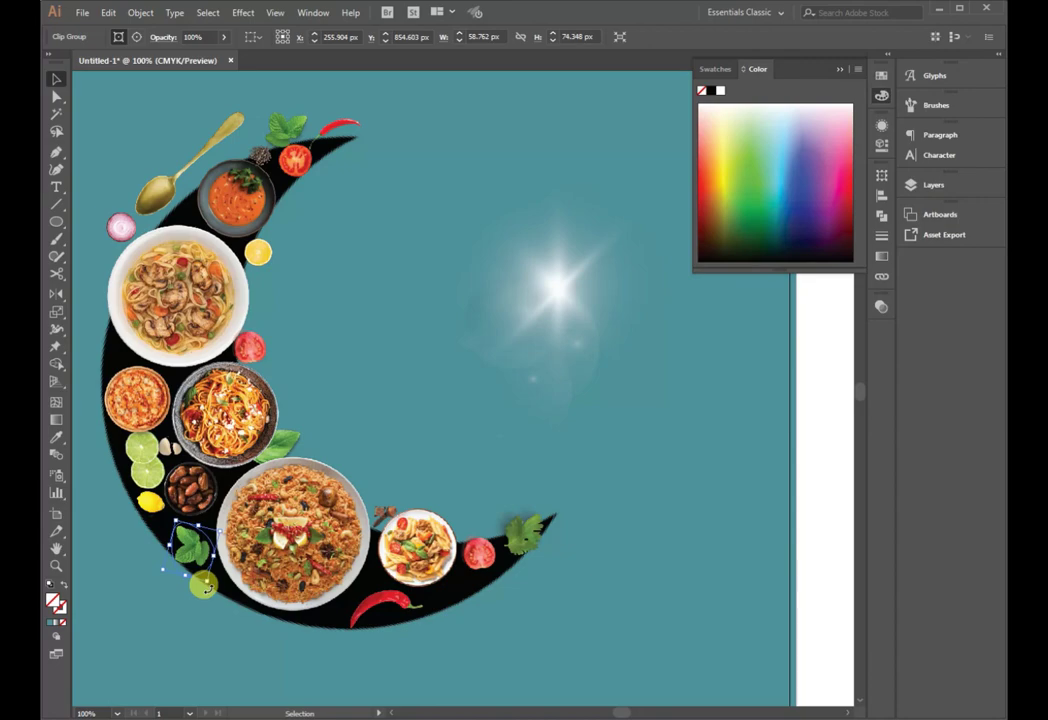
pyautogui.click(555, 288)
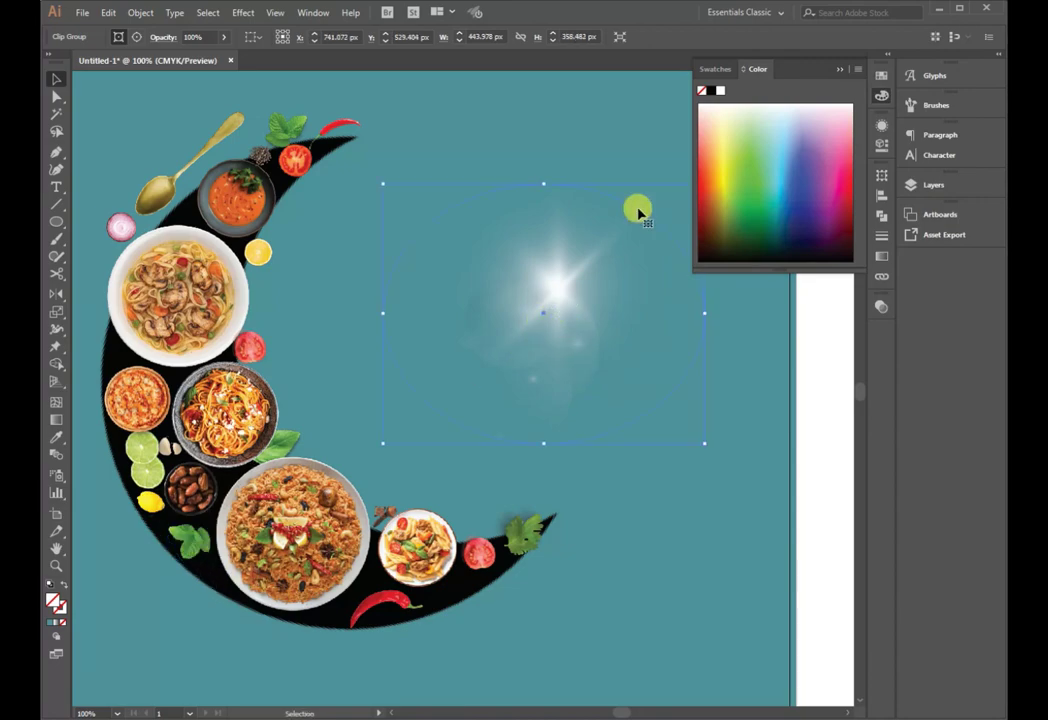
pyautogui.moveTo(374, 178)
pyautogui.mouseDown()
pyautogui.moveTo(645, 385)
pyautogui.moveTo(258, 465)
pyautogui.moveTo(265, 481)
pyautogui.mouseUp()
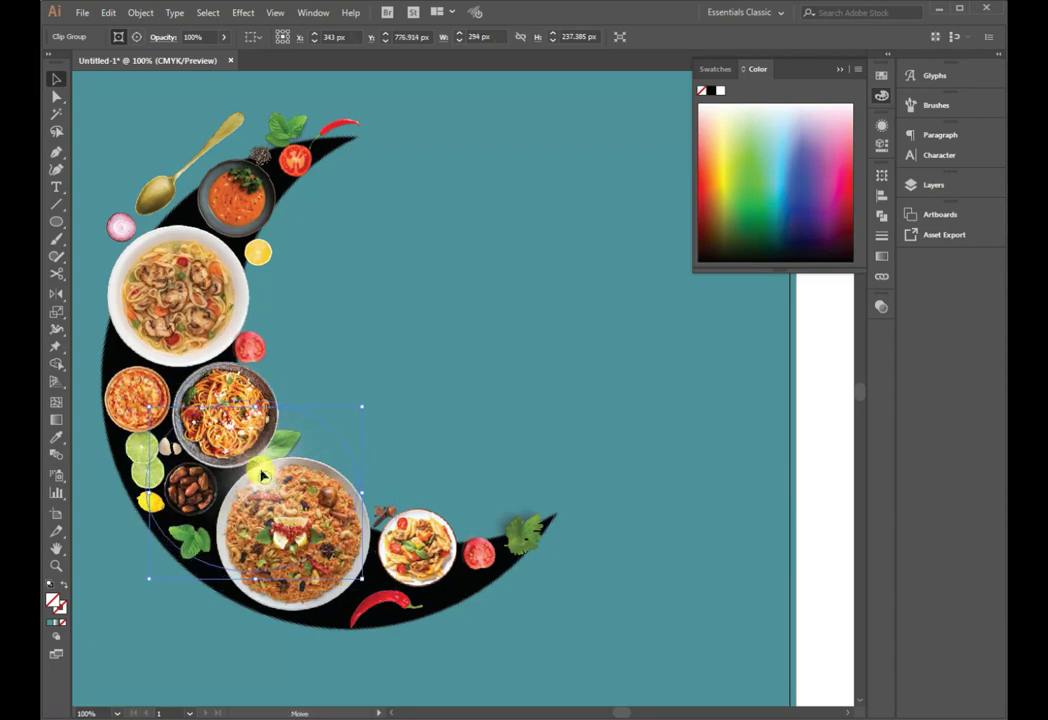
# Delete the black crescent backing image.
pyautogui.scroll(-5, 497, 458)
pyautogui.click(497, 458)
pyautogui.hotkey('ctrl', '0')
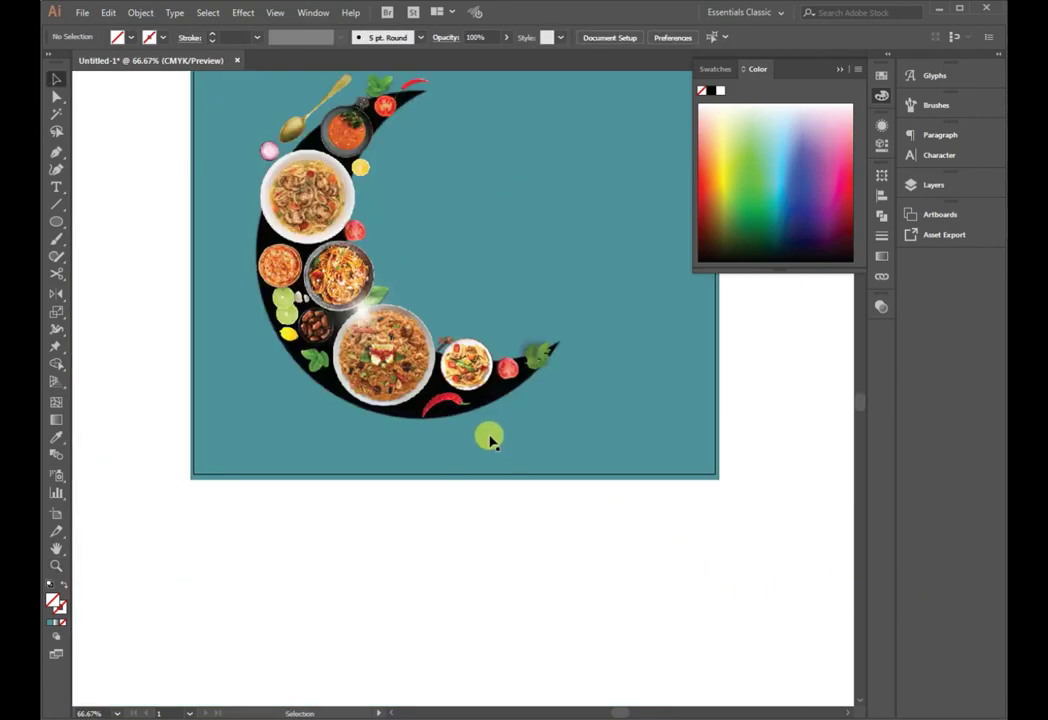
pyautogui.click(482, 420)
pyautogui.press('Delete')
pyautogui.scroll(1, 627, 508)
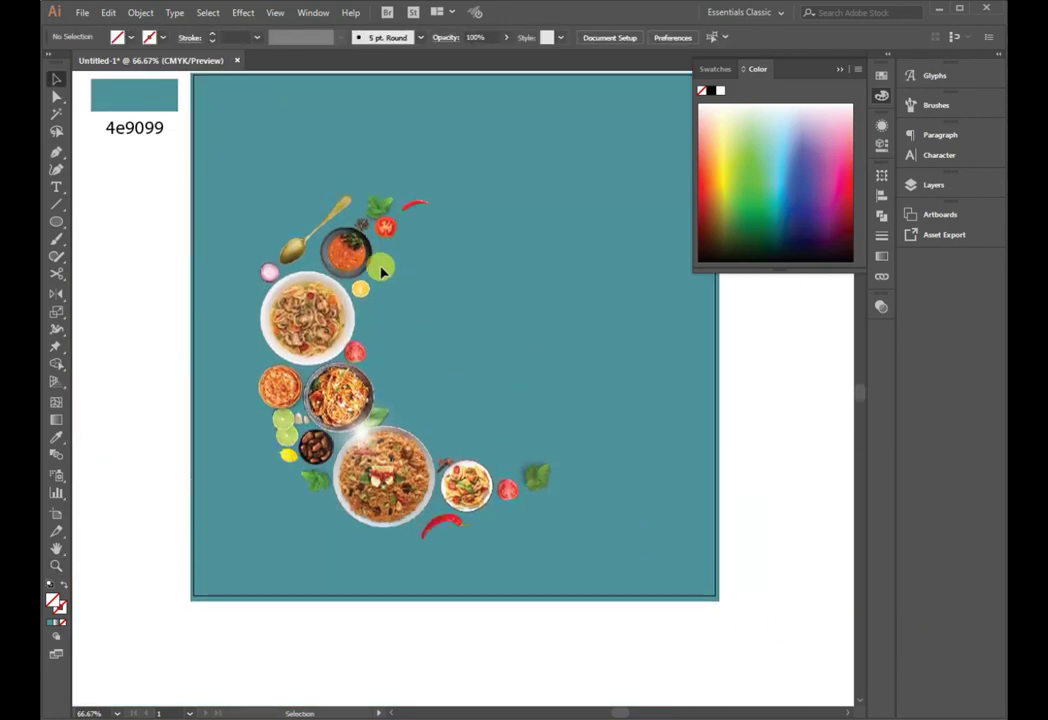
pyautogui.scroll(2, 454, 407)
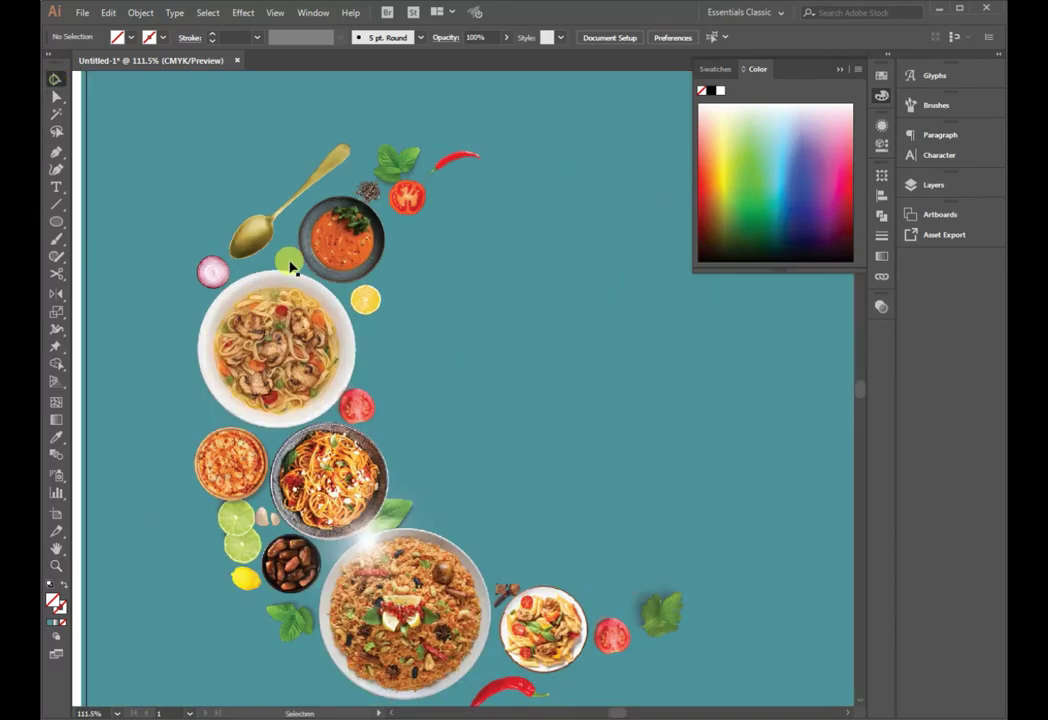
# Give the noodle bowl a Stylize drop shadow.
pyautogui.click(300, 317)
pyautogui.click(207, 12)
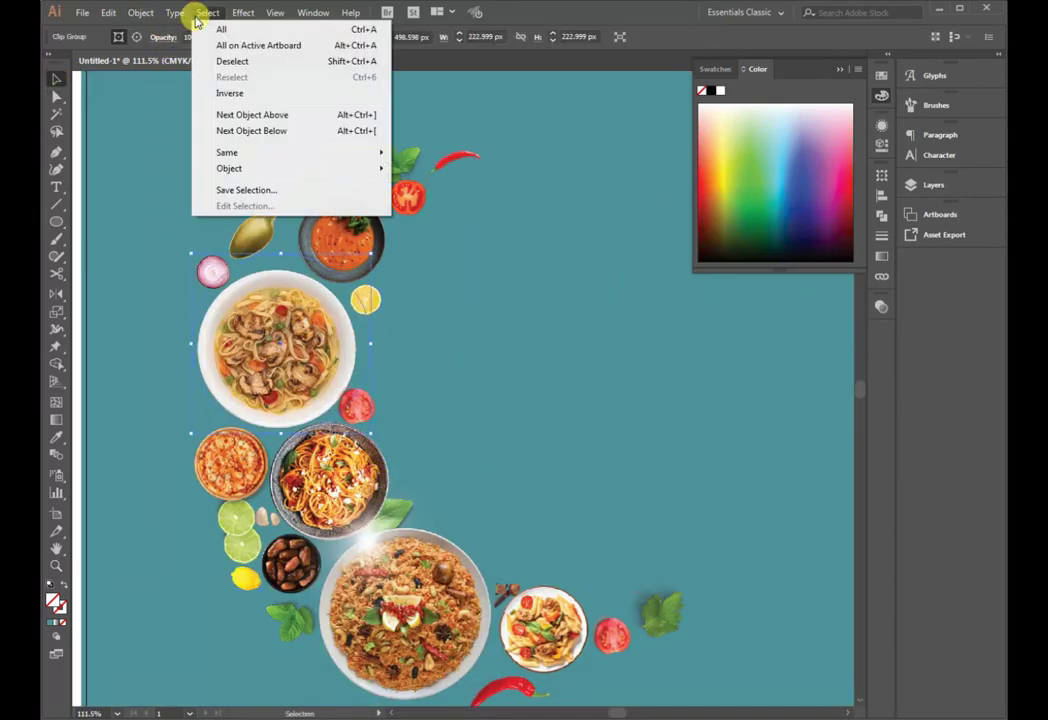
pyautogui.click(225, 72)
pyautogui.click(285, 410)
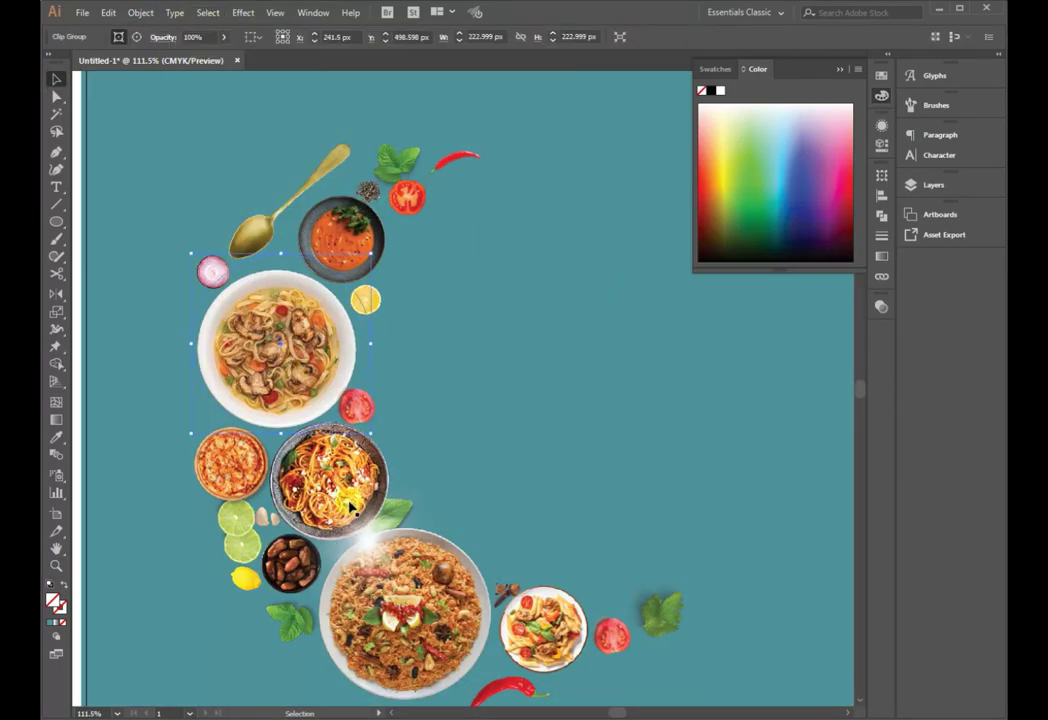
pyautogui.click(536, 501)
pyautogui.hotkey('ctrl', '6')
pyautogui.click(243, 12)
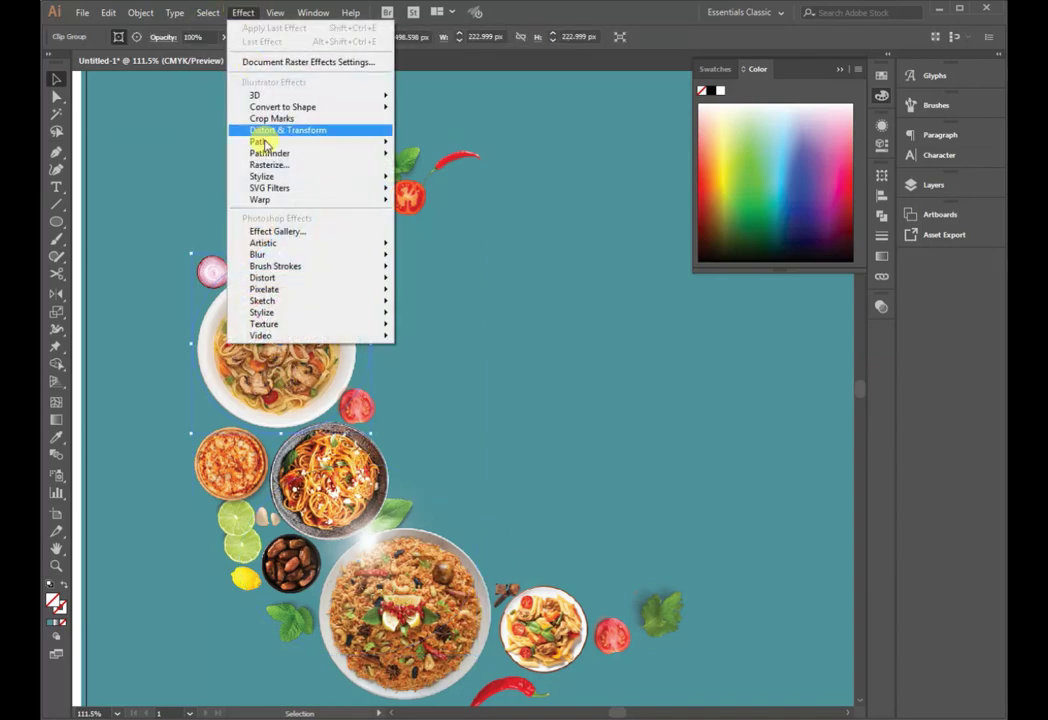
pyautogui.click(444, 177)
pyautogui.click(590, 267)
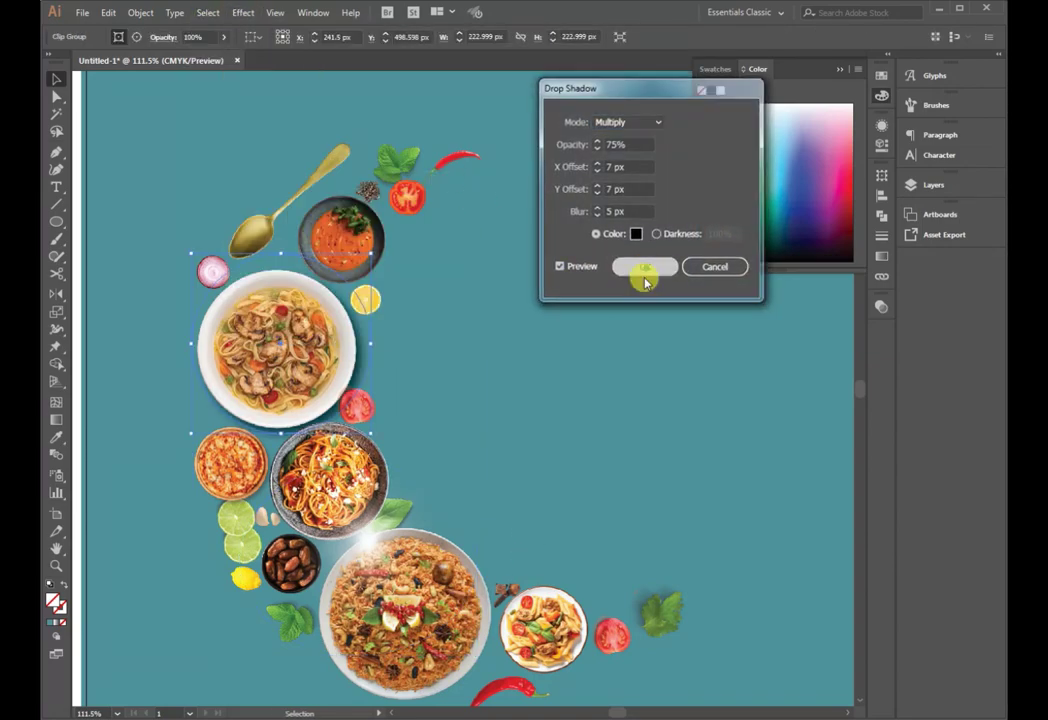
pyautogui.click(644, 267)
# Give the soup bowl a drop shadow.
pyautogui.click(332, 262)
pyautogui.click(243, 12)
pyautogui.moveTo(300, 176)
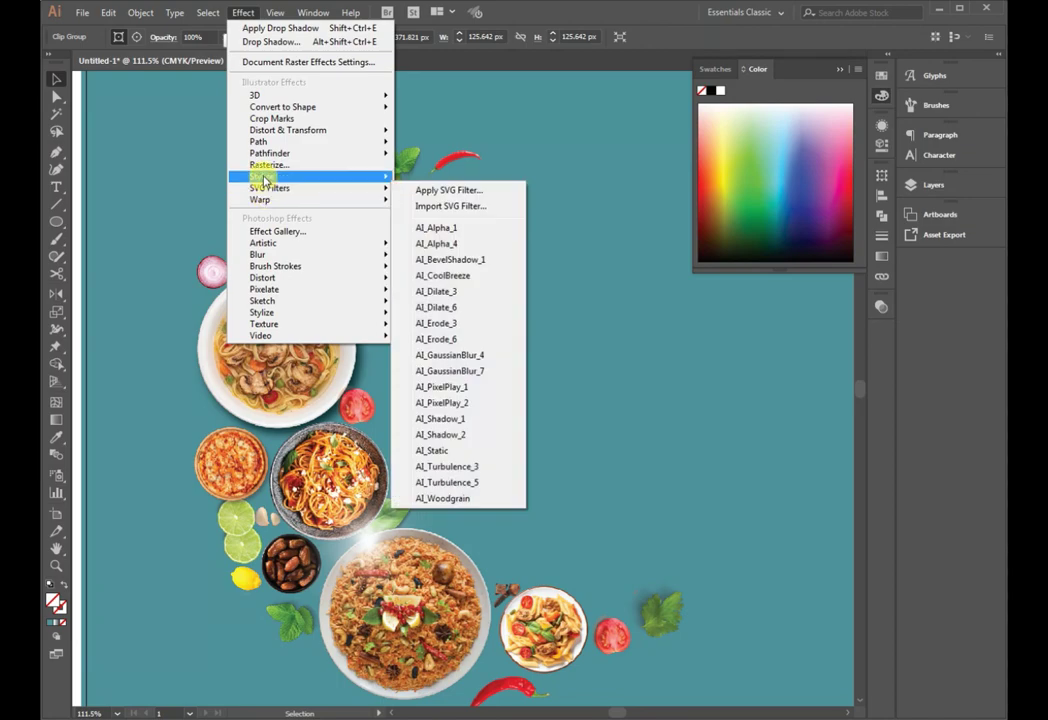
pyautogui.click(271, 41)
pyautogui.click(582, 266)
pyautogui.click(650, 270)
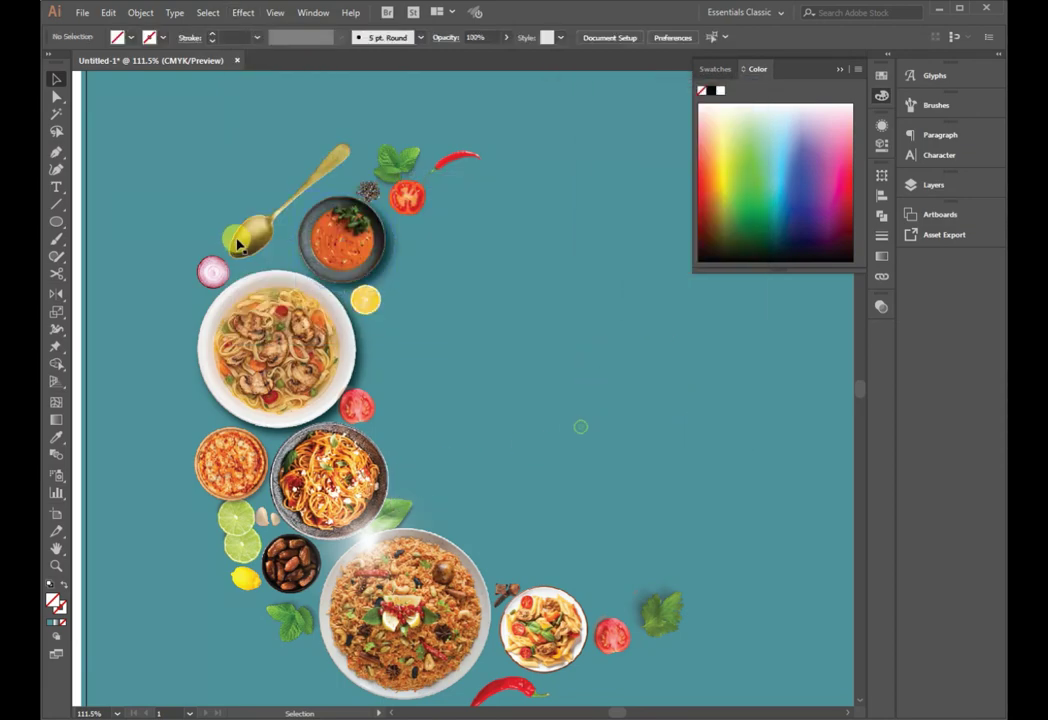
# Give the golden spoon a drop shadow with 3 px blur and a smaller vertical offset.
pyautogui.click(250, 232)
pyautogui.click(243, 12)
pyautogui.click(417, 180)
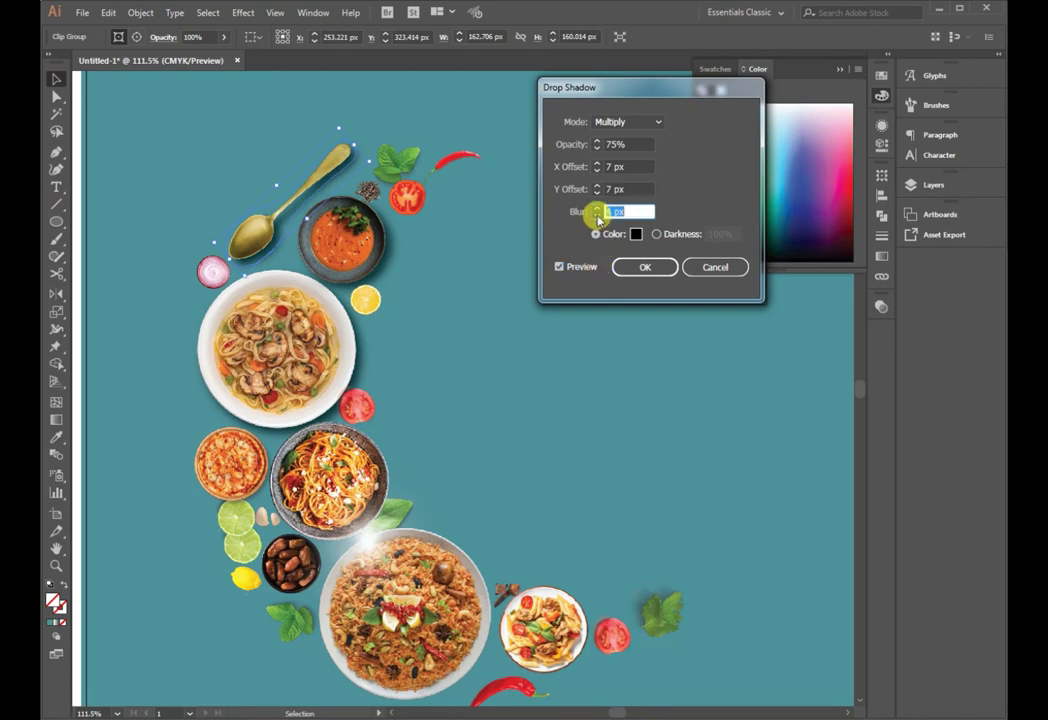
pyautogui.click(597, 218)
pyautogui.click(597, 194)
pyautogui.click(645, 267)
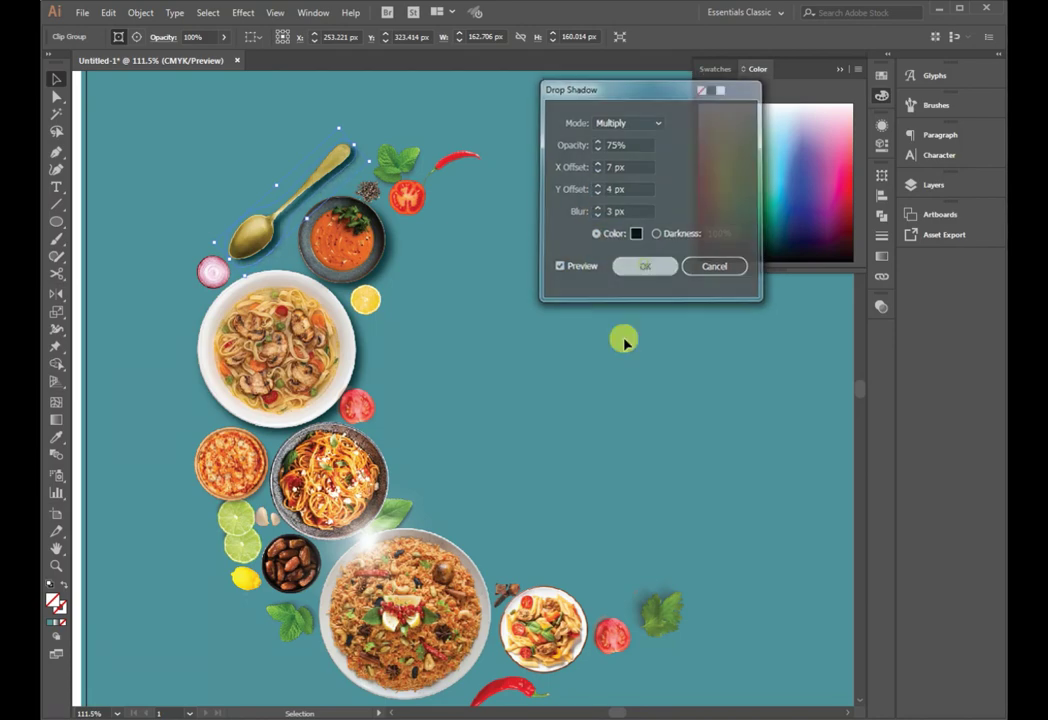
pyautogui.click(608, 374)
pyautogui.click(445, 232)
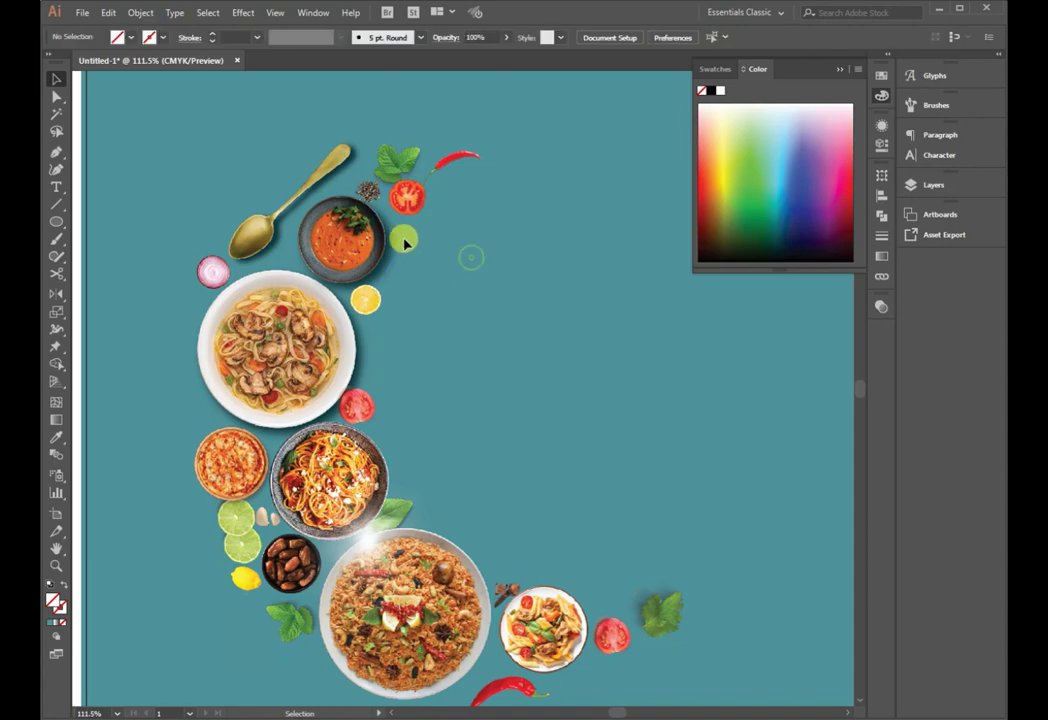
pyautogui.press('z')
pyautogui.keyDown('alt'); pyautogui.click(491, 327); pyautogui.keyUp('alt')
# Nudge the whole food arrangement slightly left and down.
pyautogui.keyDown('alt'); pyautogui.click(489, 334); pyautogui.keyUp('alt')
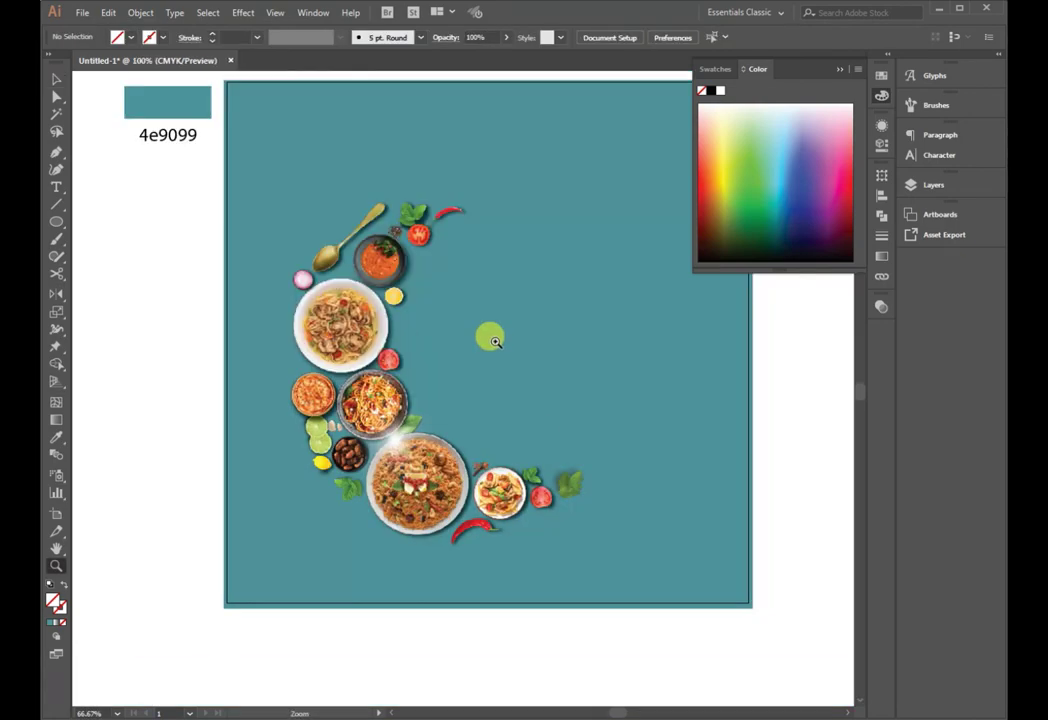
pyautogui.click(56, 82)
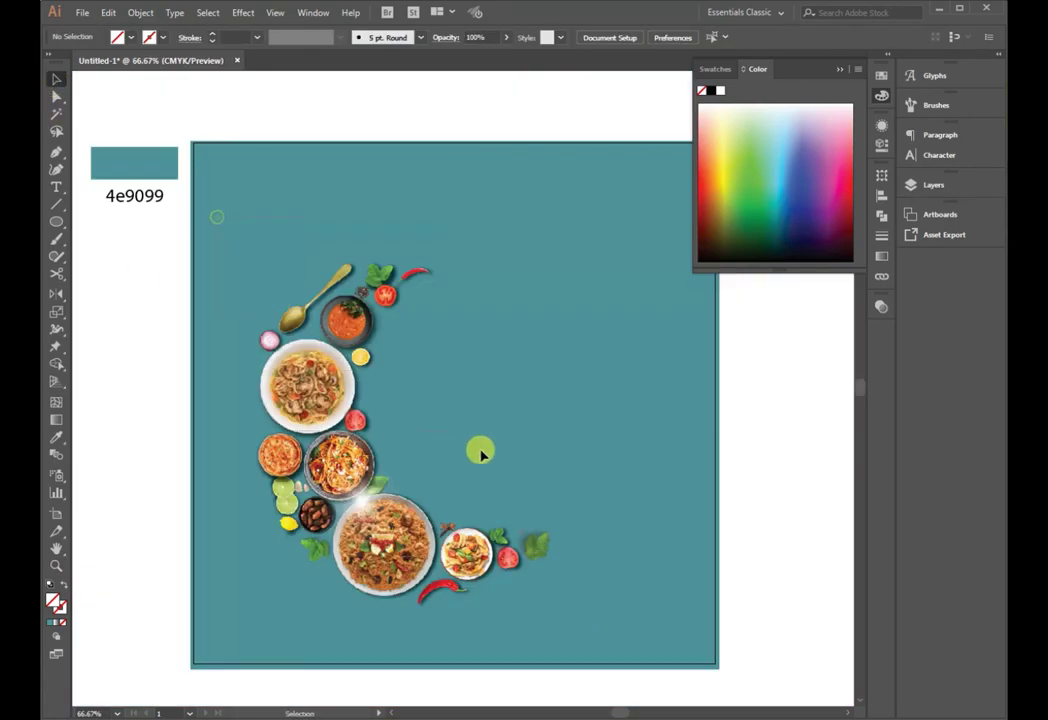
pyautogui.click(632, 596)
pyautogui.moveTo(377, 539); pyautogui.dragTo(370, 552)
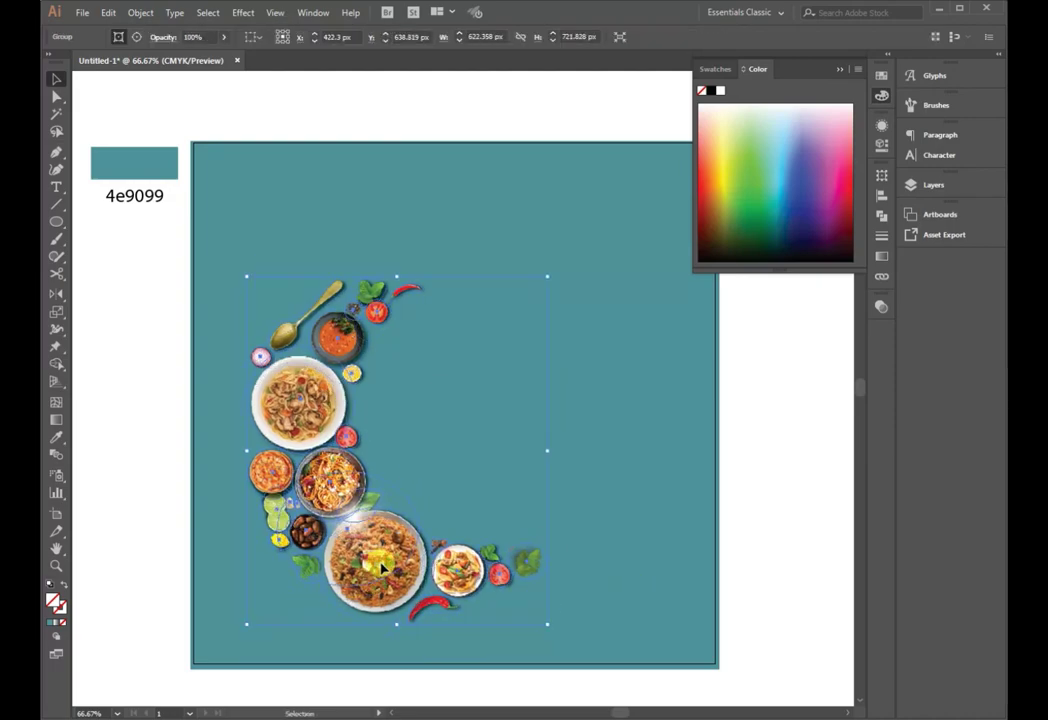
# Fill the background rectangle with a gradient from teal 4e9099 to light cyan.
pyautogui.click(920, 186)
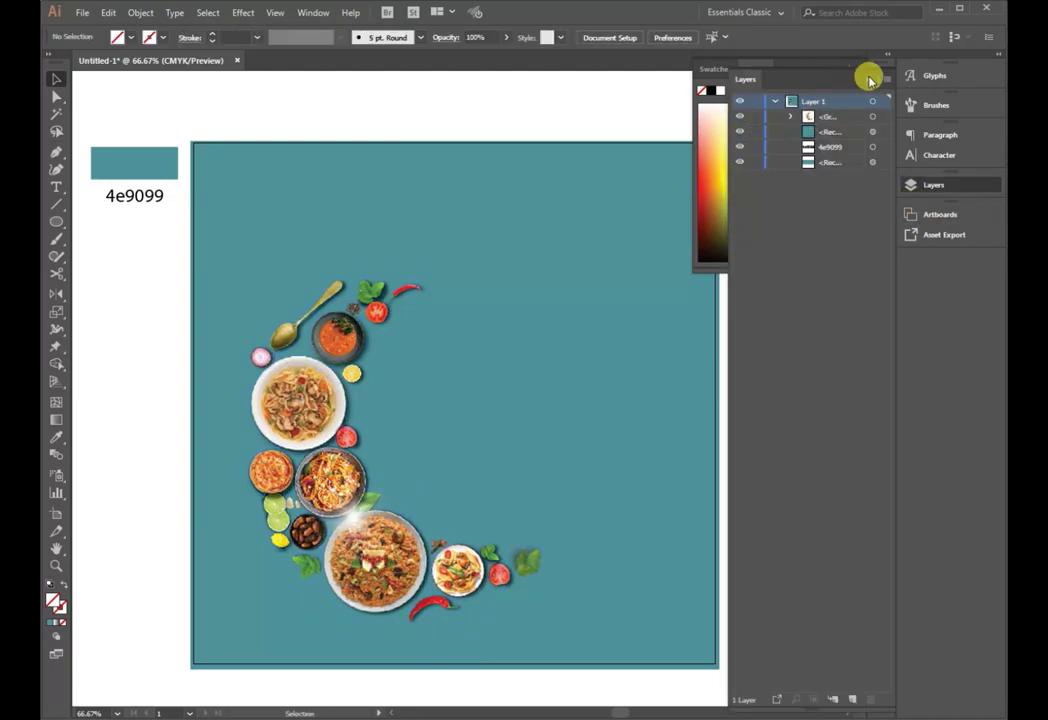
pyautogui.click(710, 638)
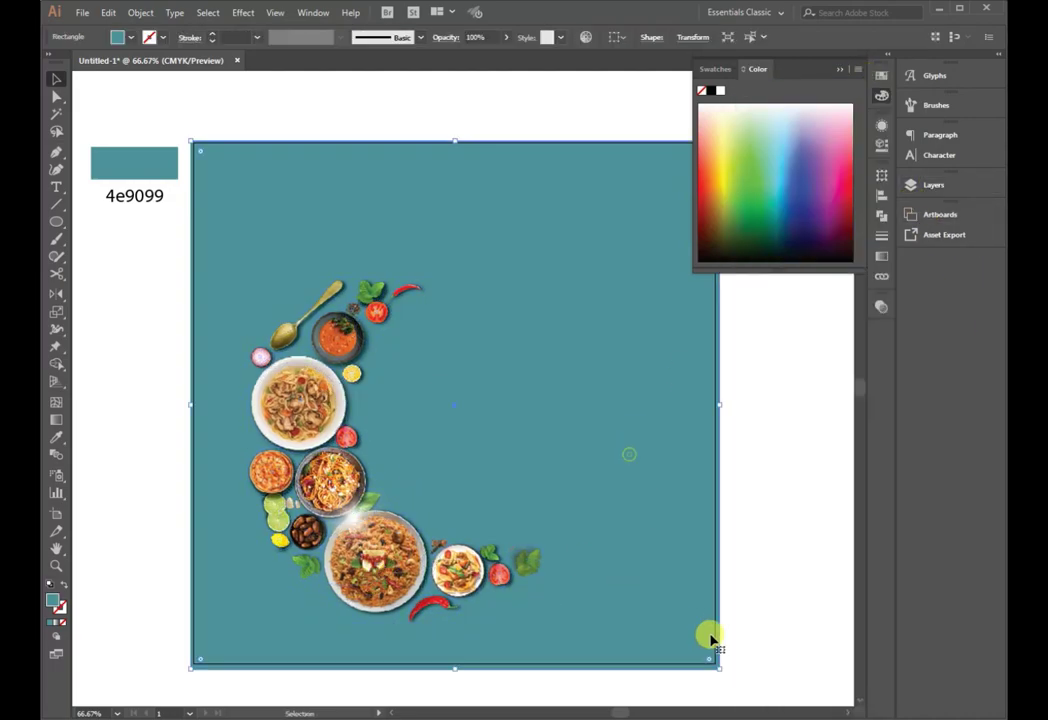
pyautogui.click(56, 621)
pyautogui.doubleClick(57, 605)
pyautogui.write('4e9099')
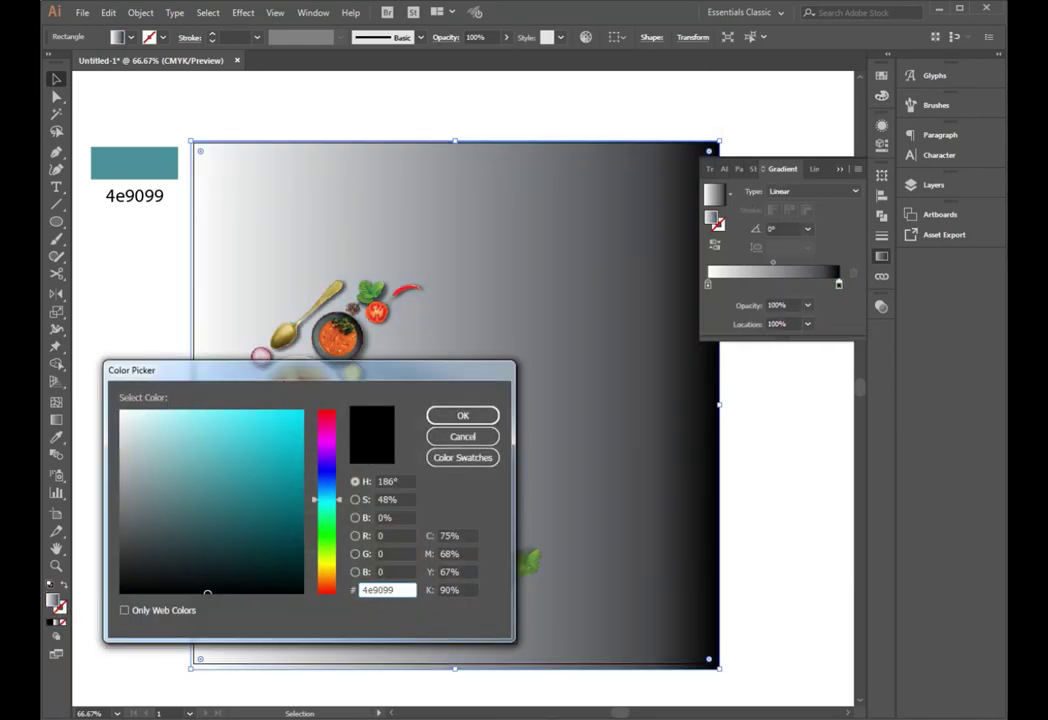
pyautogui.press('Return')
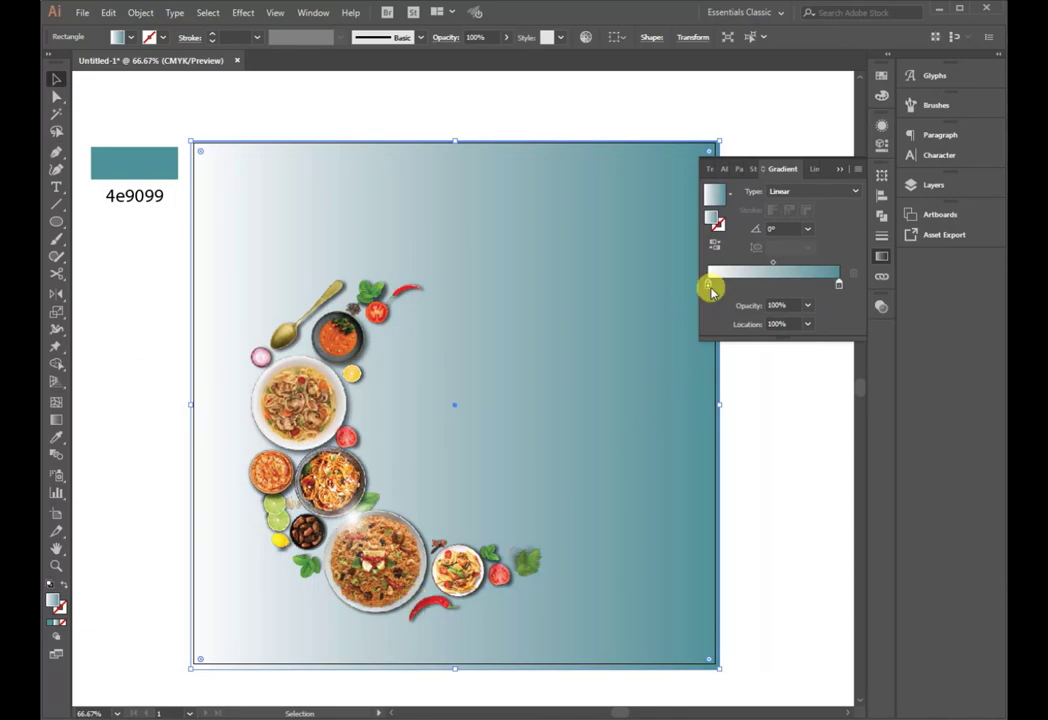
pyautogui.doubleClick(52, 612)
pyautogui.click(201, 419)
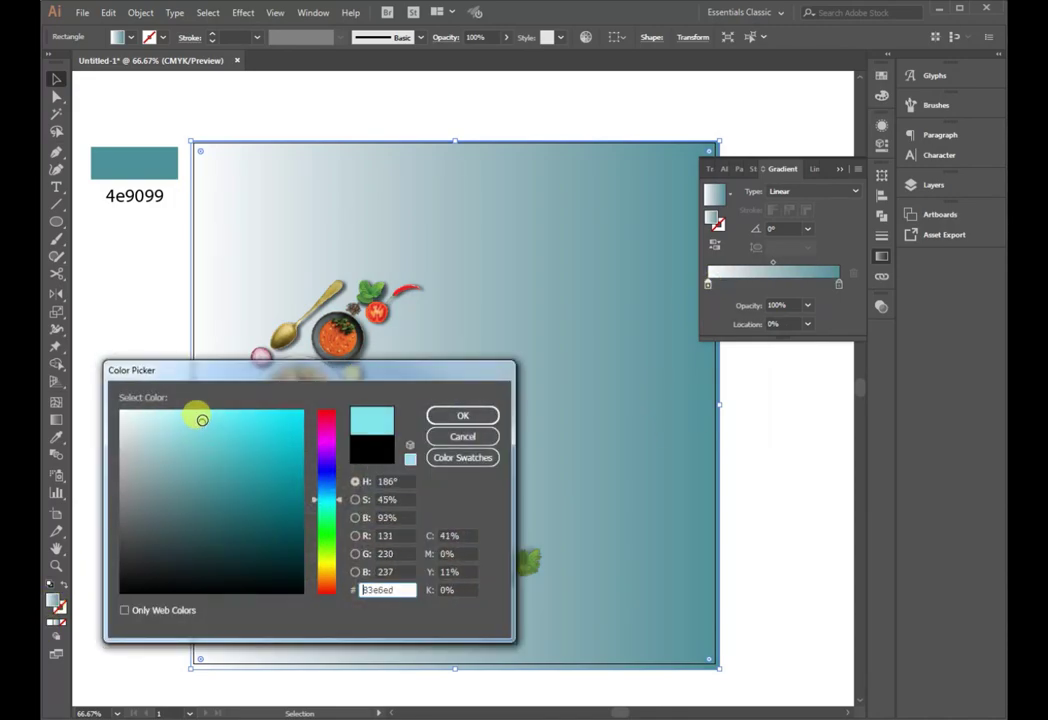
pyautogui.click(451, 416)
# Make the background gradient radial with its midpoint shifted outward.
pyautogui.click(813, 191)
pyautogui.click(784, 222)
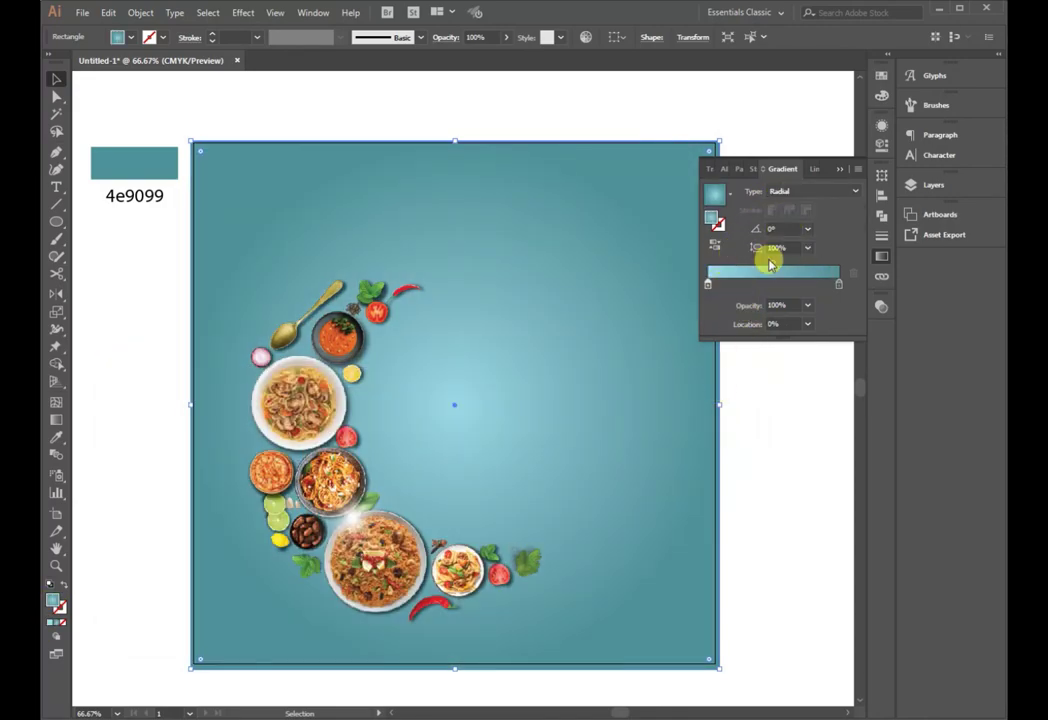
pyautogui.moveTo(773, 262); pyautogui.dragTo(777, 262)
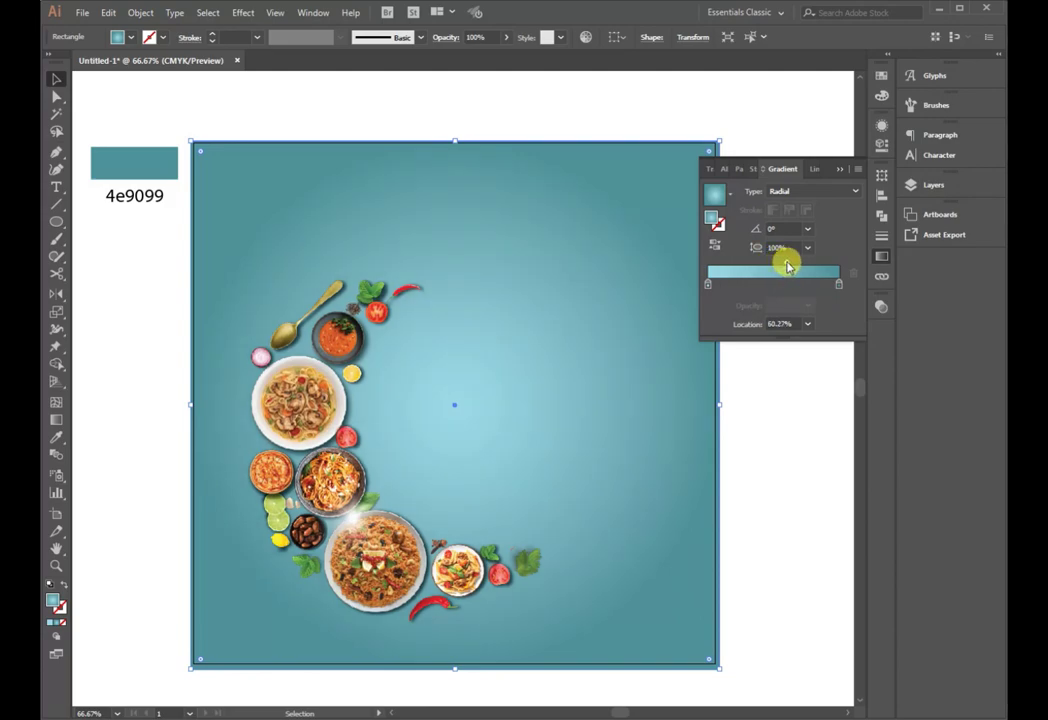
pyautogui.click(843, 170)
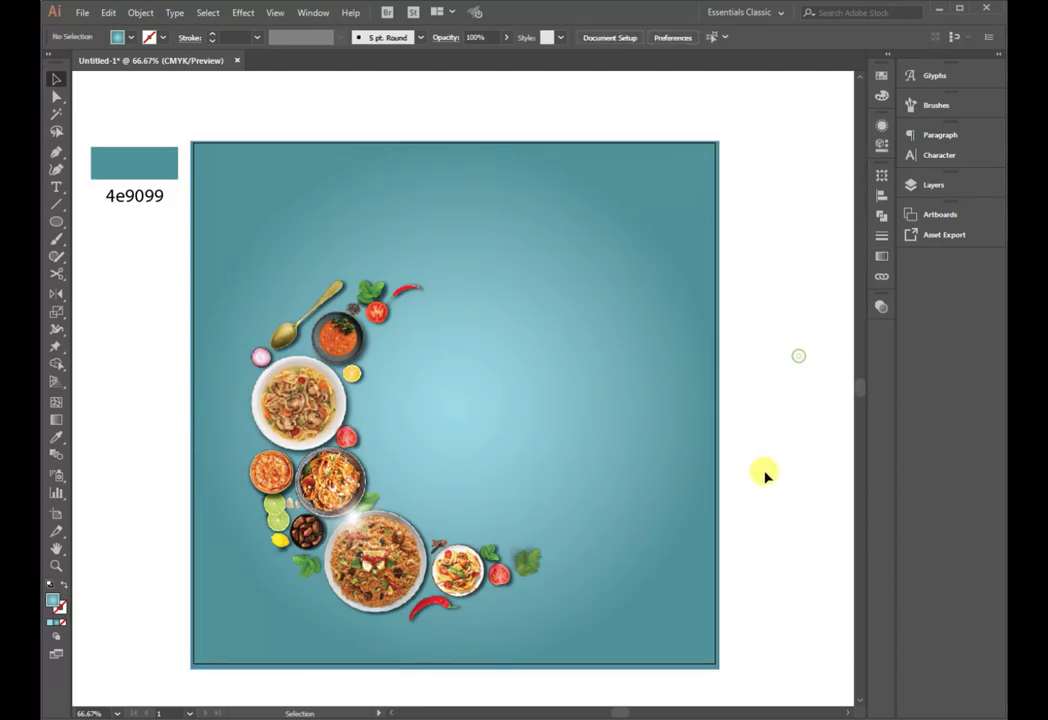
pyautogui.click(930, 184)
pyautogui.hotkey('ctrl', 'shift', 'a')
pyautogui.click(868, 77)
# Add a 'Ramadan' text object, enlarge it to title size, and set the Sketsa Ramadhan font.
pyautogui.press('t')
pyautogui.click(497, 286)
pyautogui.write('Ramadan')
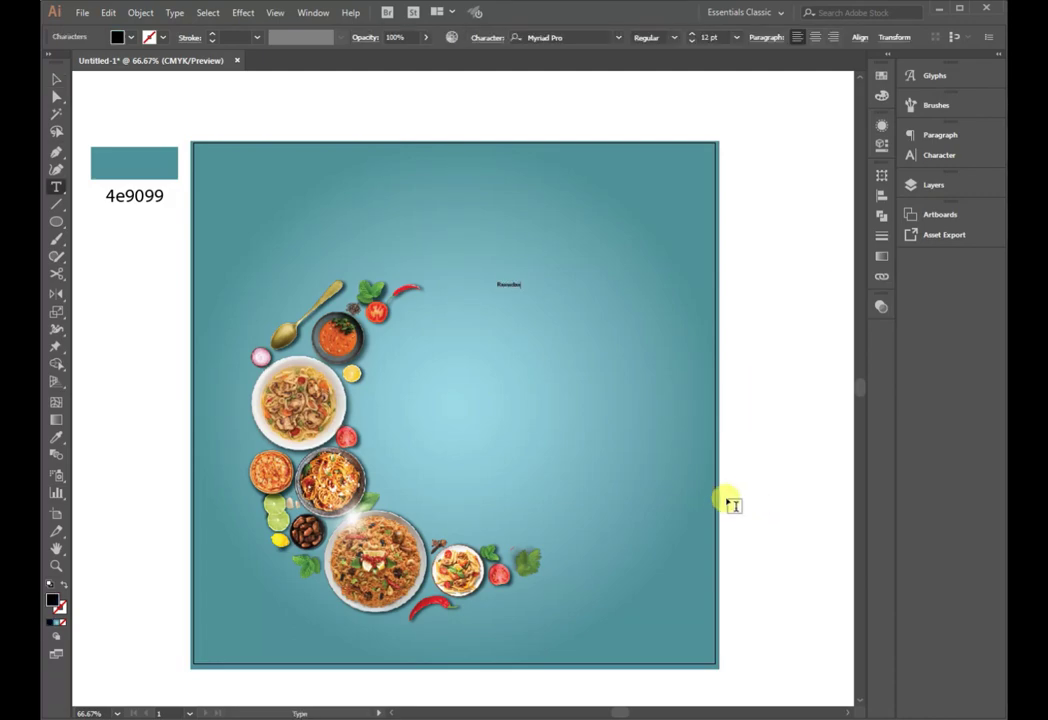
pyautogui.click(56, 79)
pyautogui.moveTo(521, 288)
pyautogui.mouseDown()
pyautogui.moveTo(603, 398)
pyautogui.moveTo(613, 320)
pyautogui.moveTo(610, 397)
pyautogui.moveTo(638, 418)
pyautogui.mouseUp()
pyautogui.click(567, 39)
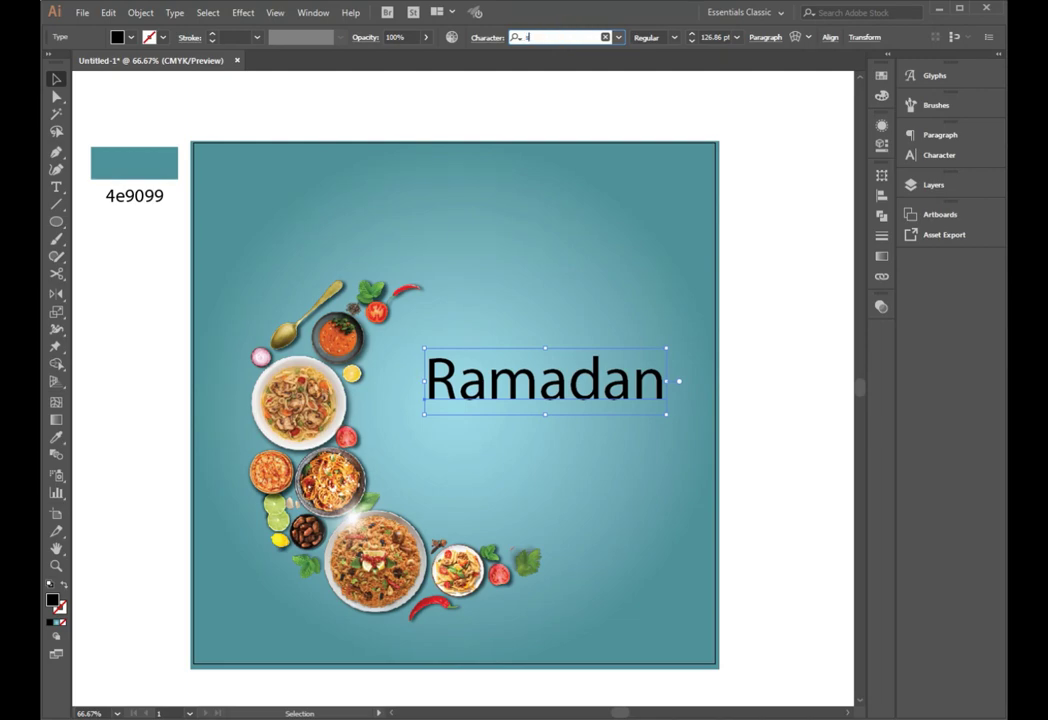
pyautogui.write('sk')
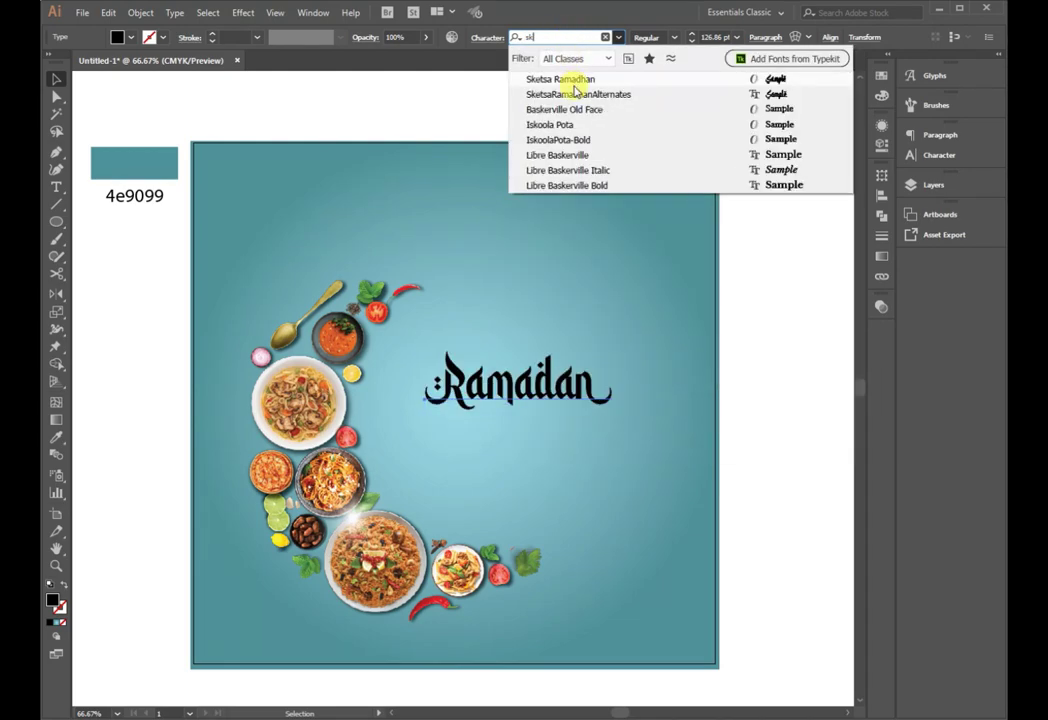
pyautogui.click(565, 79)
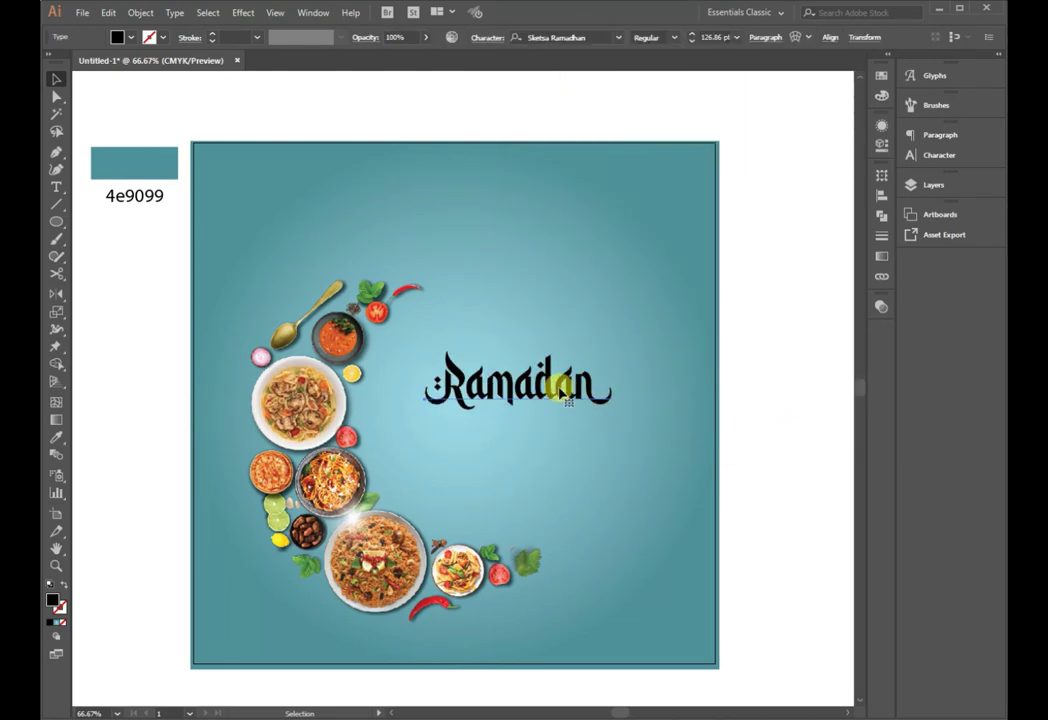
# Enlarge the Ramadan title further and fill it white.
pyautogui.click(57, 84)
pyautogui.click(556, 384)
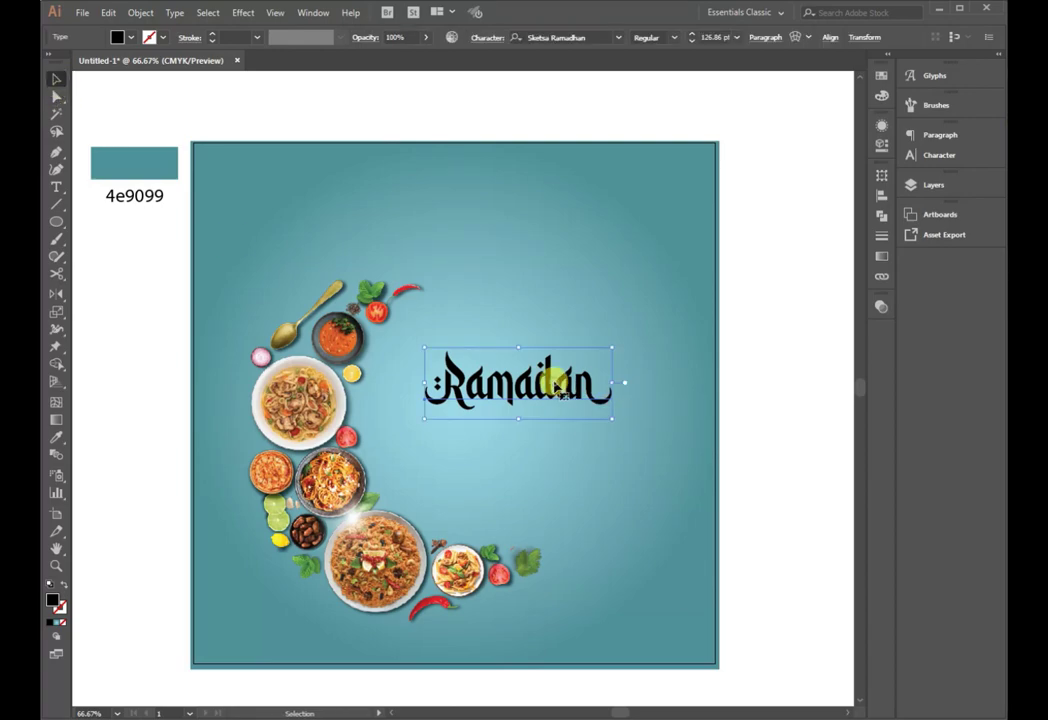
pyautogui.moveTo(613, 421); pyautogui.dragTo(658, 420)
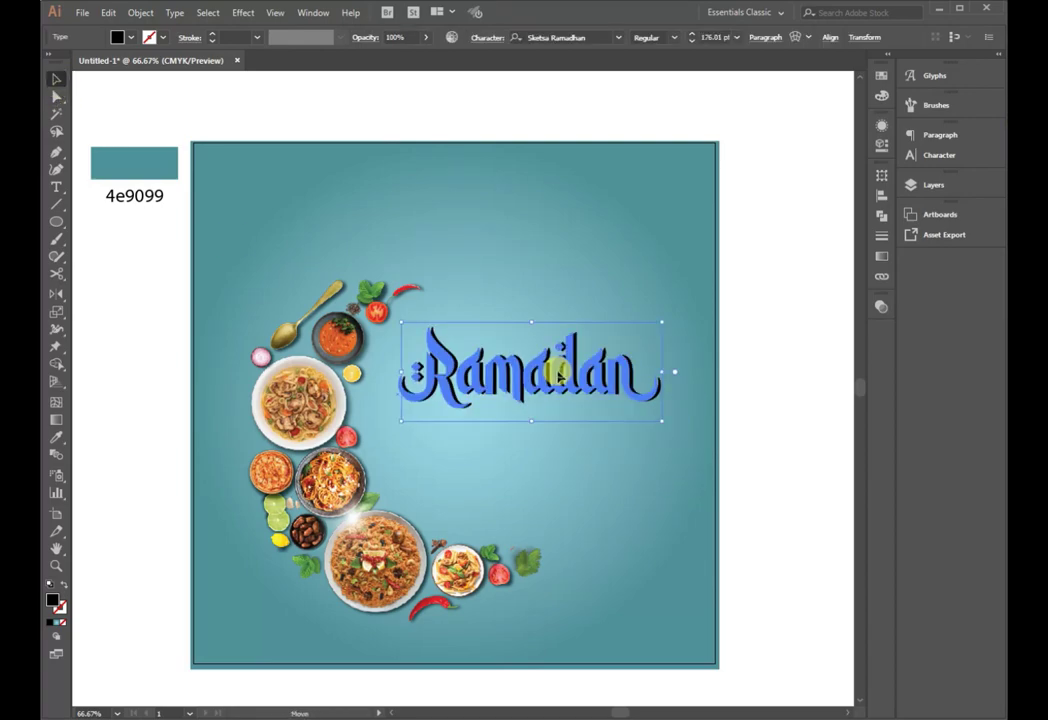
pyautogui.click(130, 42)
pyautogui.click(58, 52)
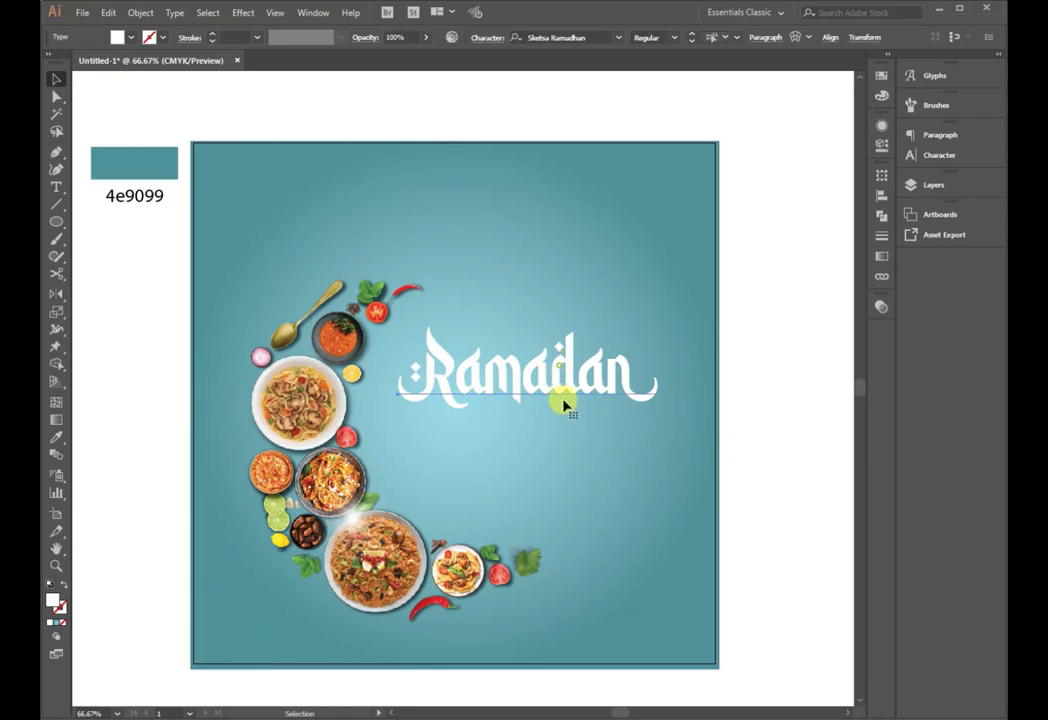
# Duplicate the title below, retype the copy as 'Mubarak', and shrink it under Ramadan.
pyautogui.moveTo(562, 402); pyautogui.dragTo(557, 458)
pyautogui.doubleClick(557, 458)
pyautogui.write('Mu')
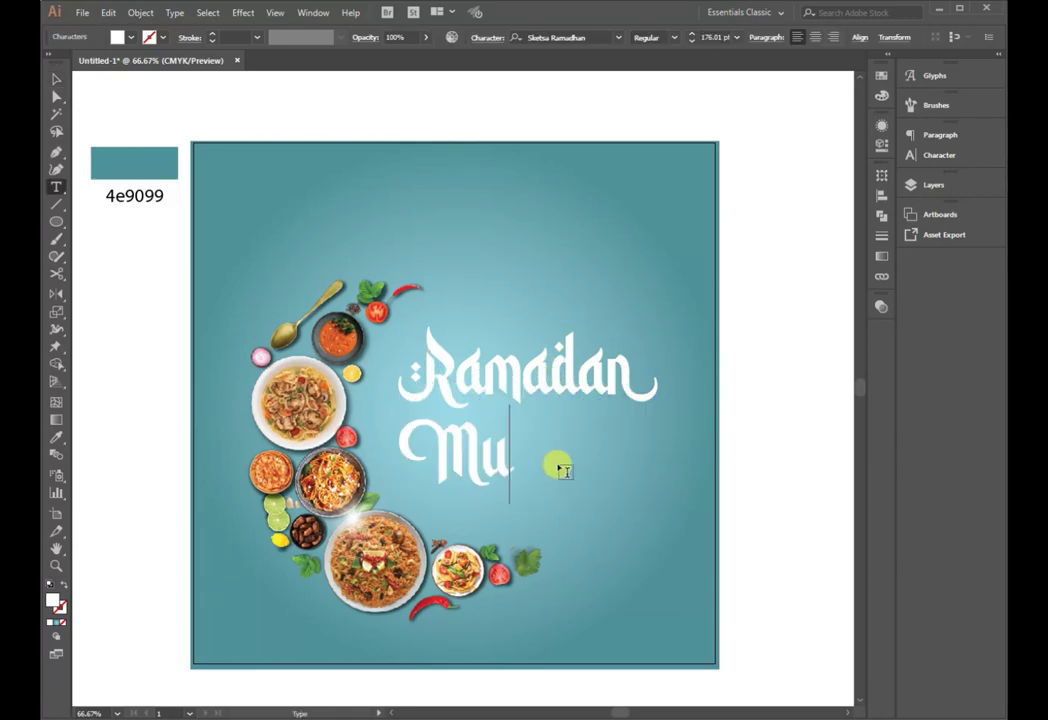
pyautogui.write('bara')
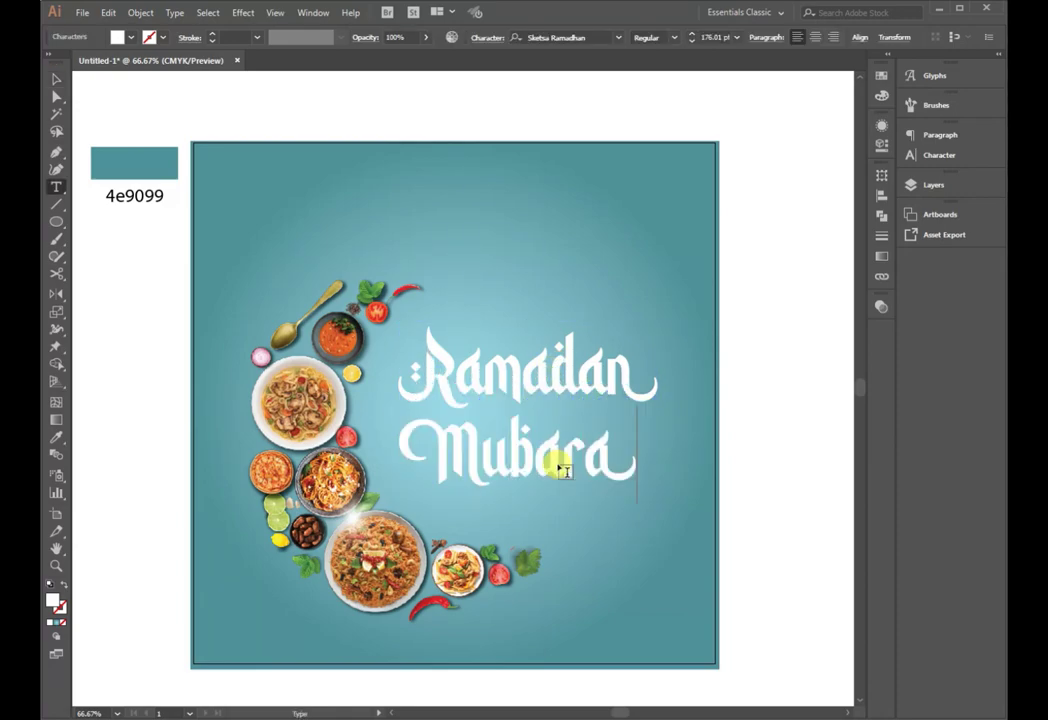
pyautogui.write('k')
pyautogui.press('Escape')
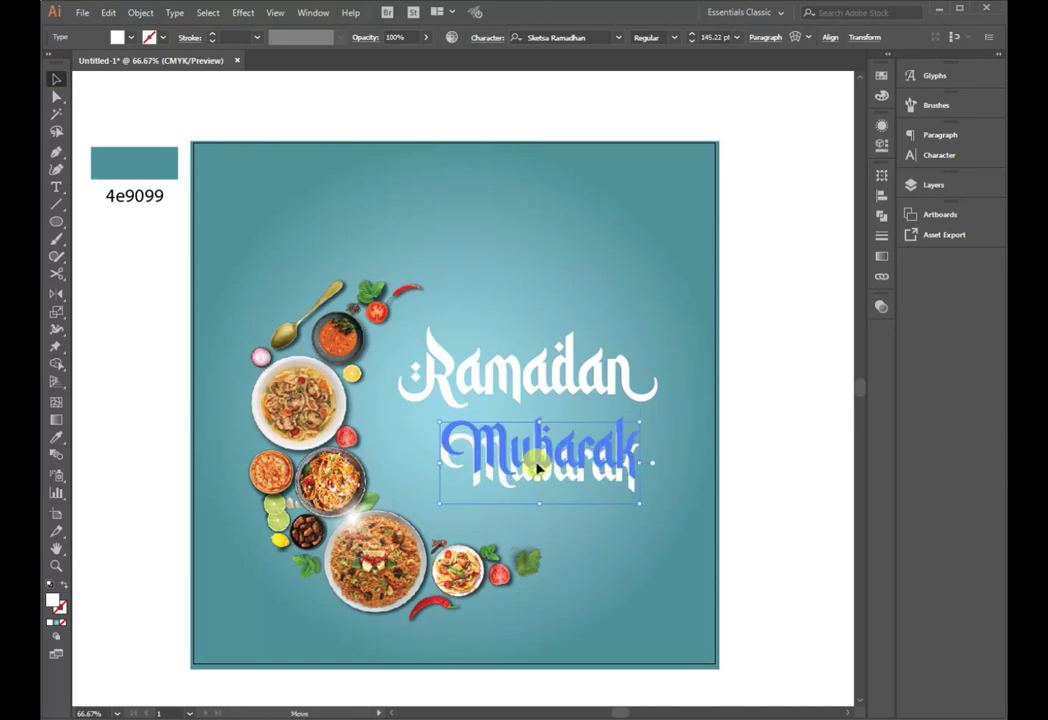
pyautogui.moveTo(410, 413); pyautogui.dragTo(600, 471)
pyautogui.click(775, 481)
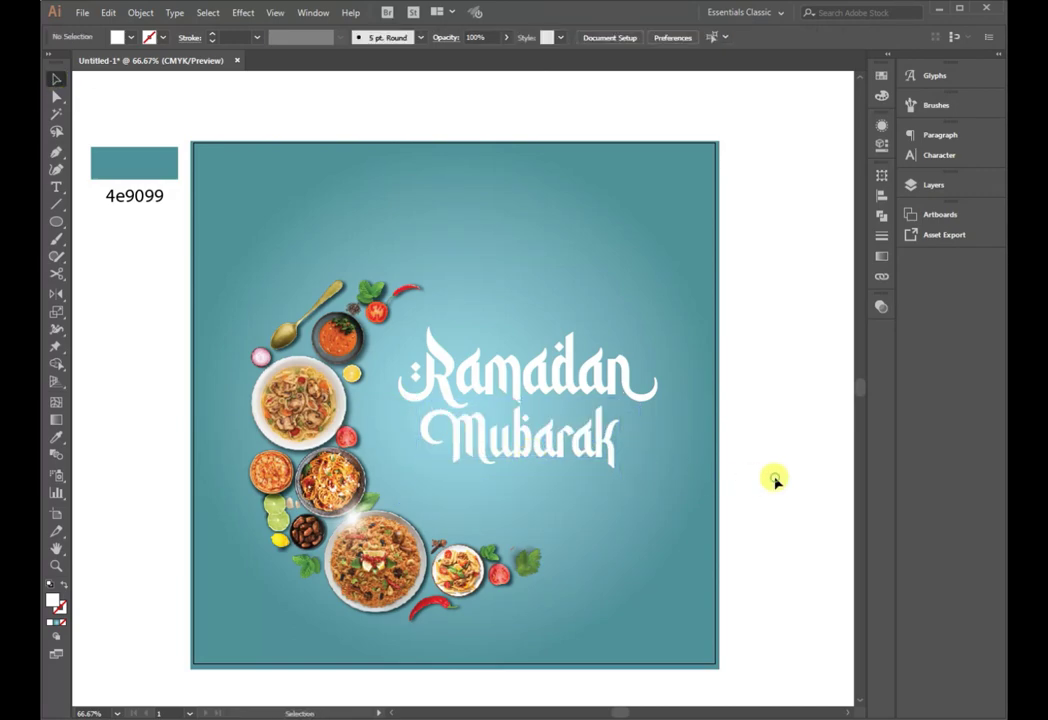
# Check the title, select the food crescent group, then select the glow near the title.
pyautogui.click(527, 380)
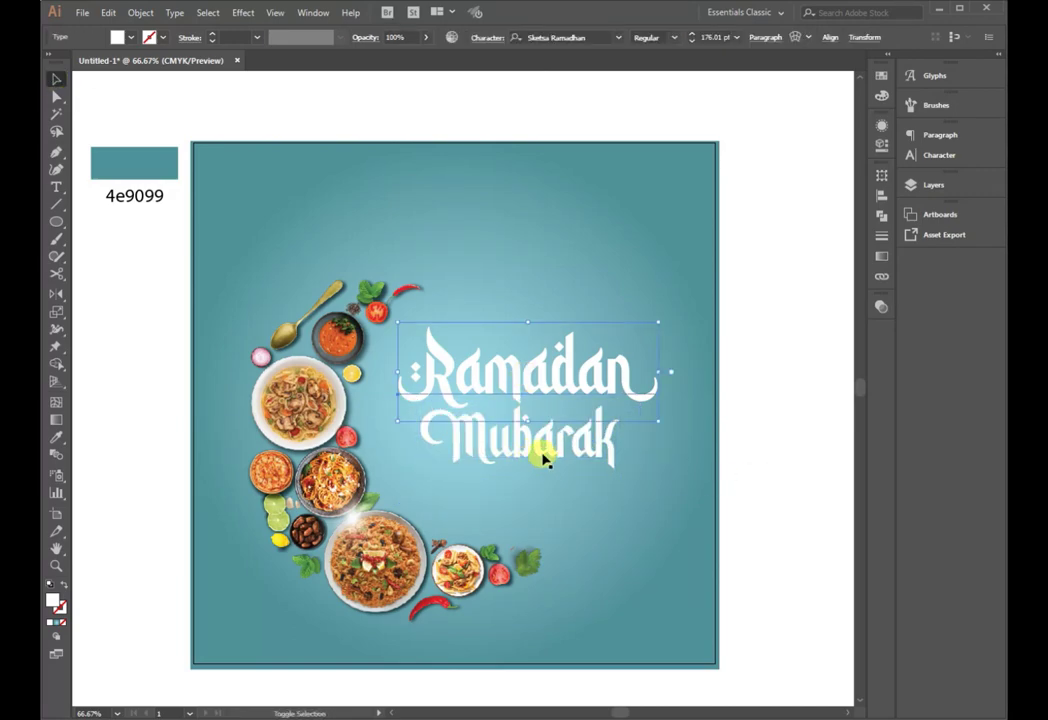
pyautogui.click(675, 461)
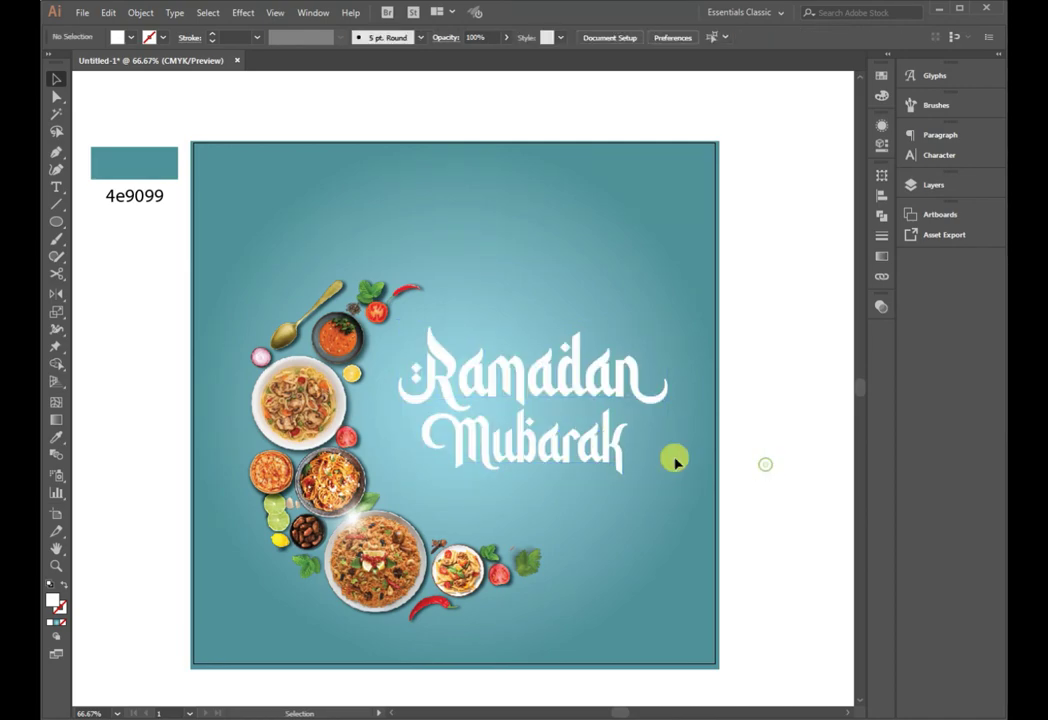
pyautogui.click(365, 538)
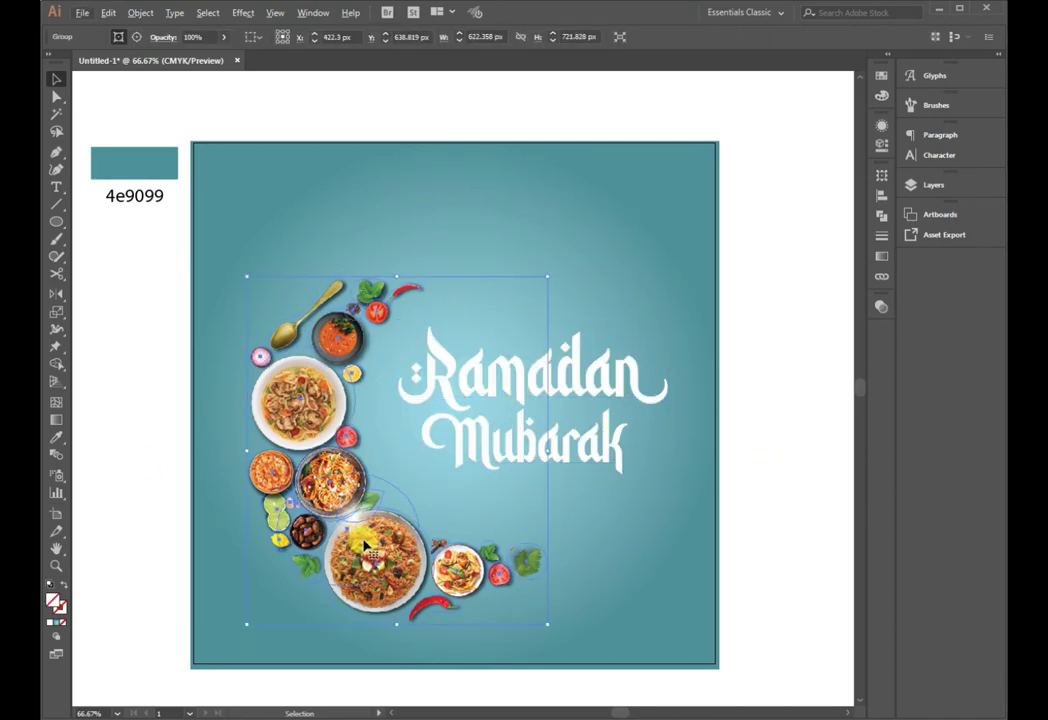
pyautogui.click(563, 533)
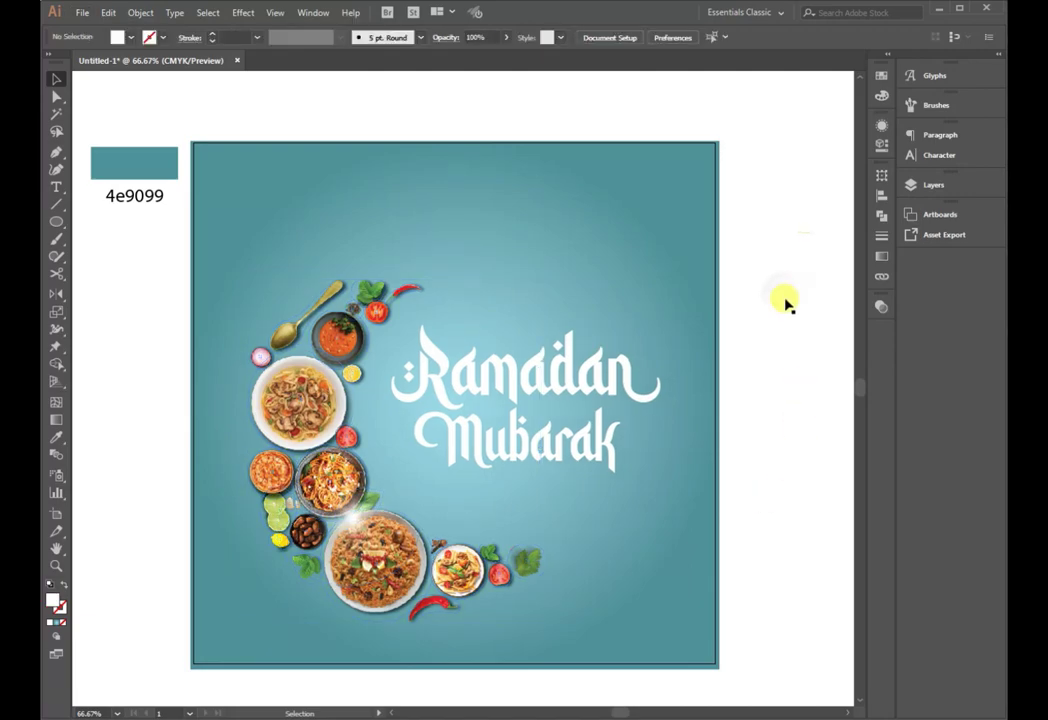
# Position the glow clip group just above the R of Ramadan.
pyautogui.moveTo(535, 360)
pyautogui.mouseDown()
pyautogui.moveTo(423, 350)
pyautogui.moveTo(552, 316)
pyautogui.moveTo(526, 276)
pyautogui.mouseUp()
pyautogui.doubleClick(521, 266)
pyautogui.click(521, 266)
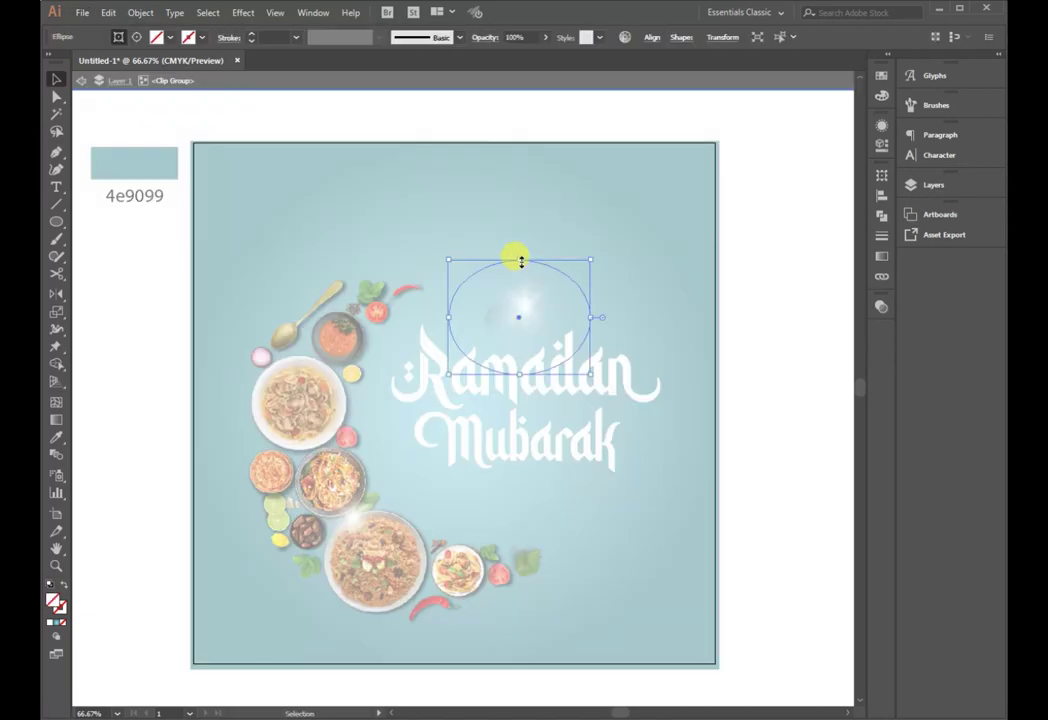
pyautogui.doubleClick(566, 127)
pyautogui.moveTo(540, 310)
pyautogui.mouseDown()
pyautogui.moveTo(410, 335)
pyautogui.moveTo(673, 533)
pyautogui.moveTo(617, 500)
pyautogui.moveTo(496, 462)
pyautogui.moveTo(801, 480)
pyautogui.moveTo(786, 458)
pyautogui.mouseUp()
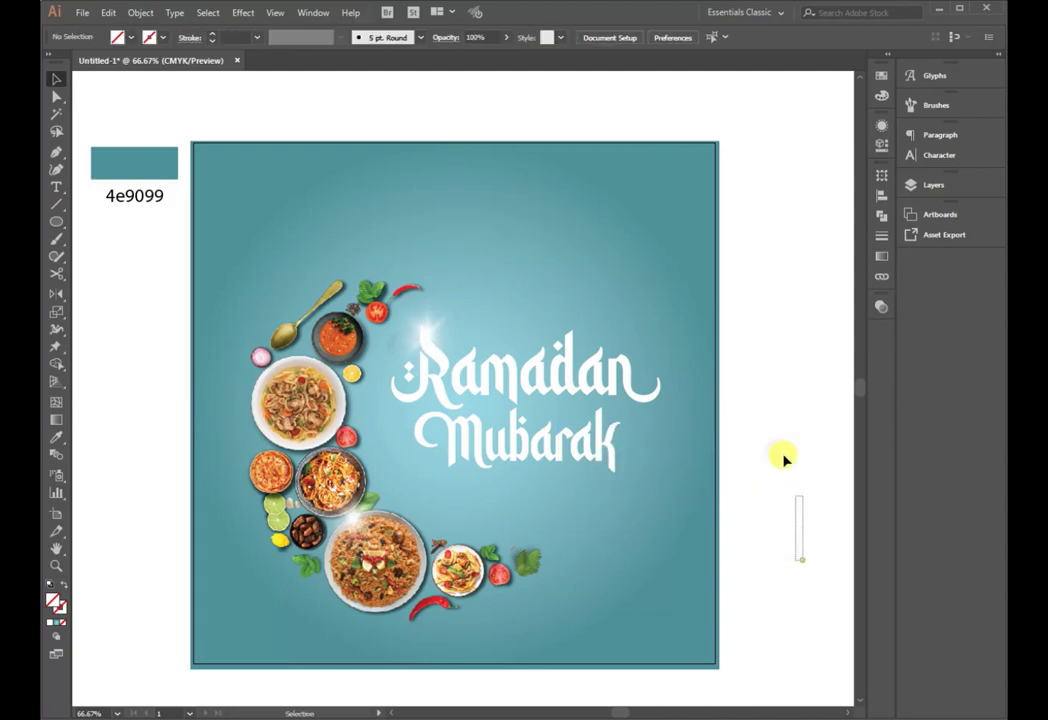
pyautogui.click(753, 435)
# Move two small sparkles onto the poster's upper-left and lower-left areas.
pyautogui.click(752, 440)
pyautogui.moveTo(446, 343)
pyautogui.mouseDown()
pyautogui.moveTo(289, 210)
pyautogui.moveTo(190, 160)
pyautogui.mouseUp()
pyautogui.click(247, 388)
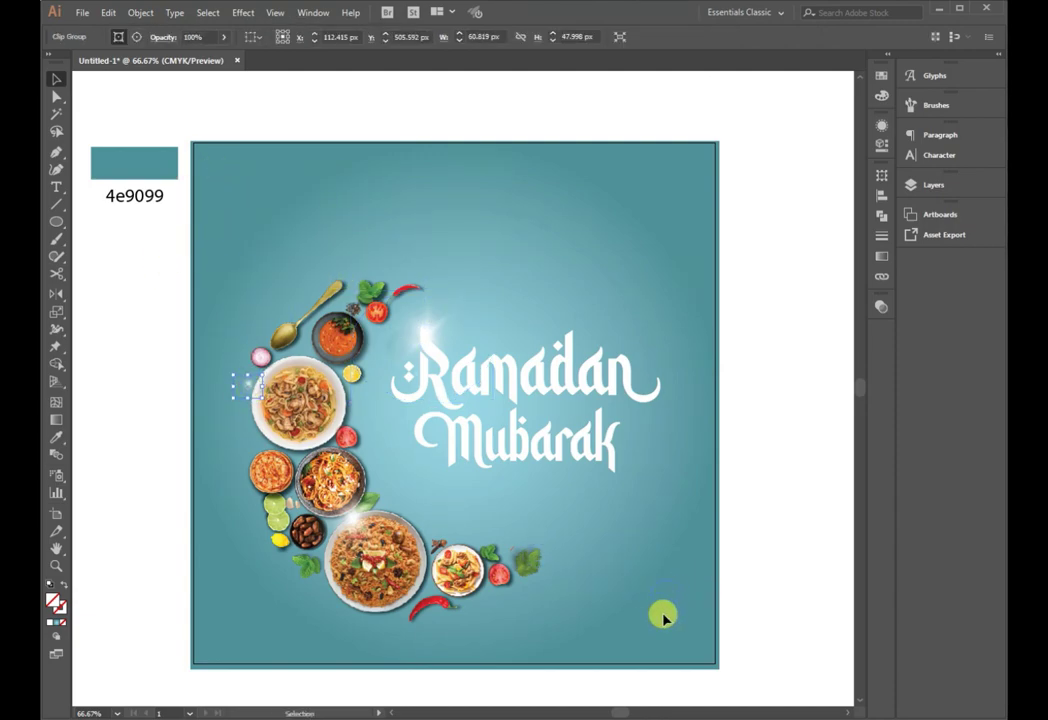
pyautogui.moveTo(661, 594); pyautogui.dragTo(293, 607)
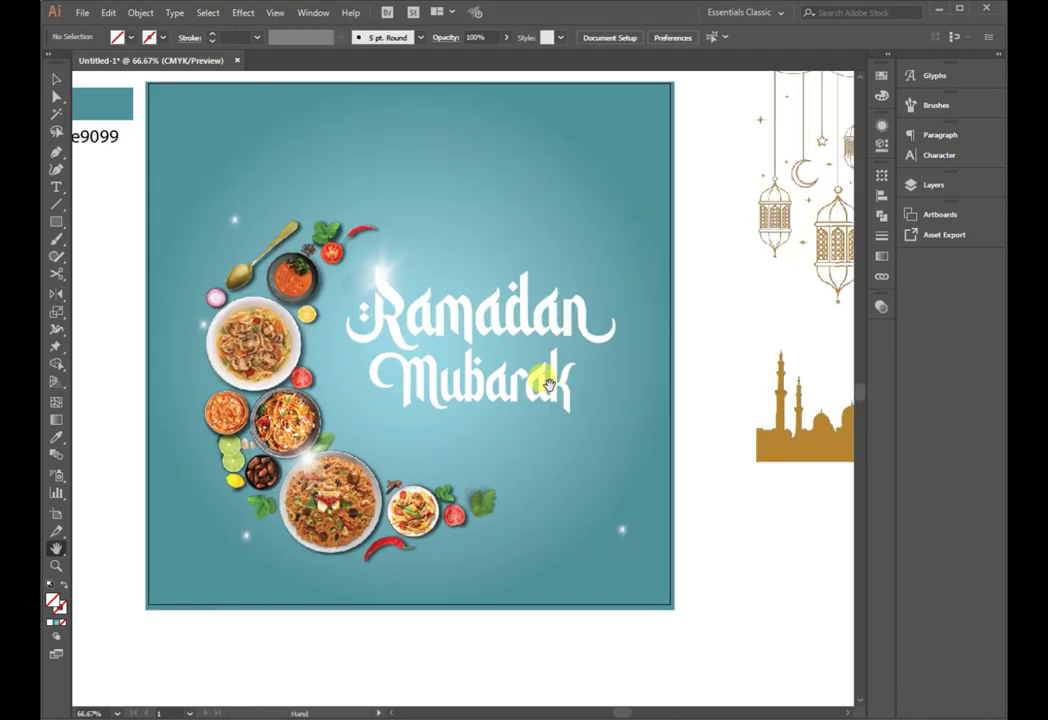
# Move the hanging lanterns onto the poster and shrink them into the top-left corner.
pyautogui.click(57, 80)
pyautogui.hotkey('ctrl', '-')
pyautogui.click(636, 339)
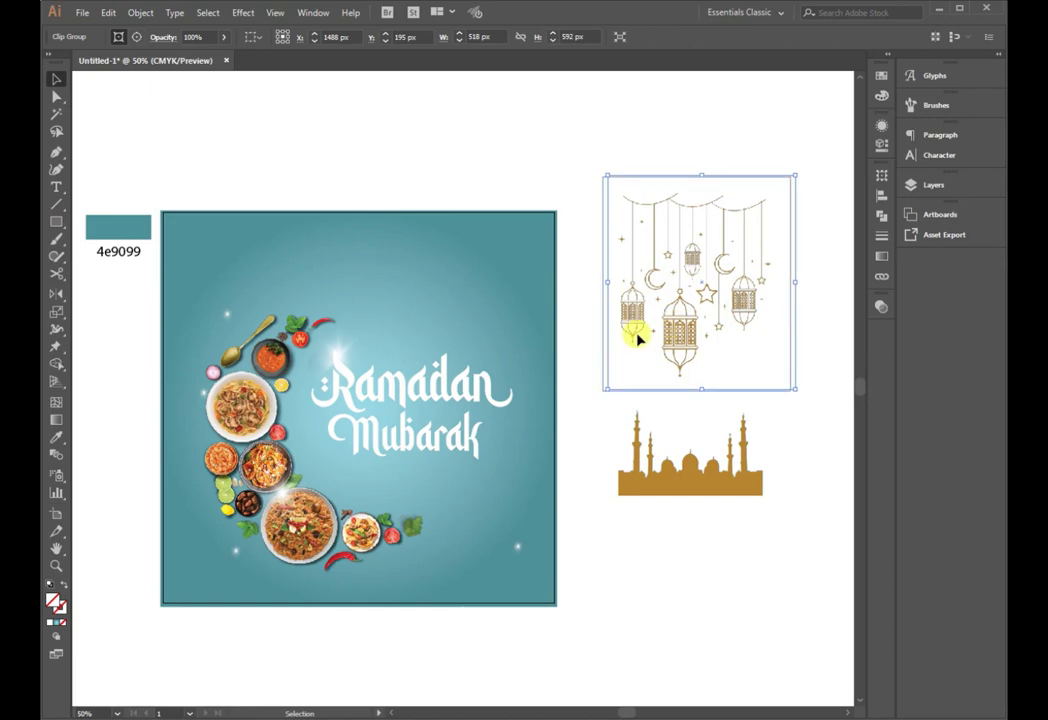
pyautogui.moveTo(636, 339)
pyautogui.mouseDown()
pyautogui.moveTo(398, 428)
pyautogui.moveTo(332, 328)
pyautogui.mouseUp()
pyautogui.moveTo(270, 284)
pyautogui.mouseDown()
pyautogui.moveTo(216, 291)
pyautogui.moveTo(720, 255)
pyautogui.mouseUp()
# Release the mosque from its clipping mask and place it, resized, at the bottom-left corner.
pyautogui.rightClick(706, 480)
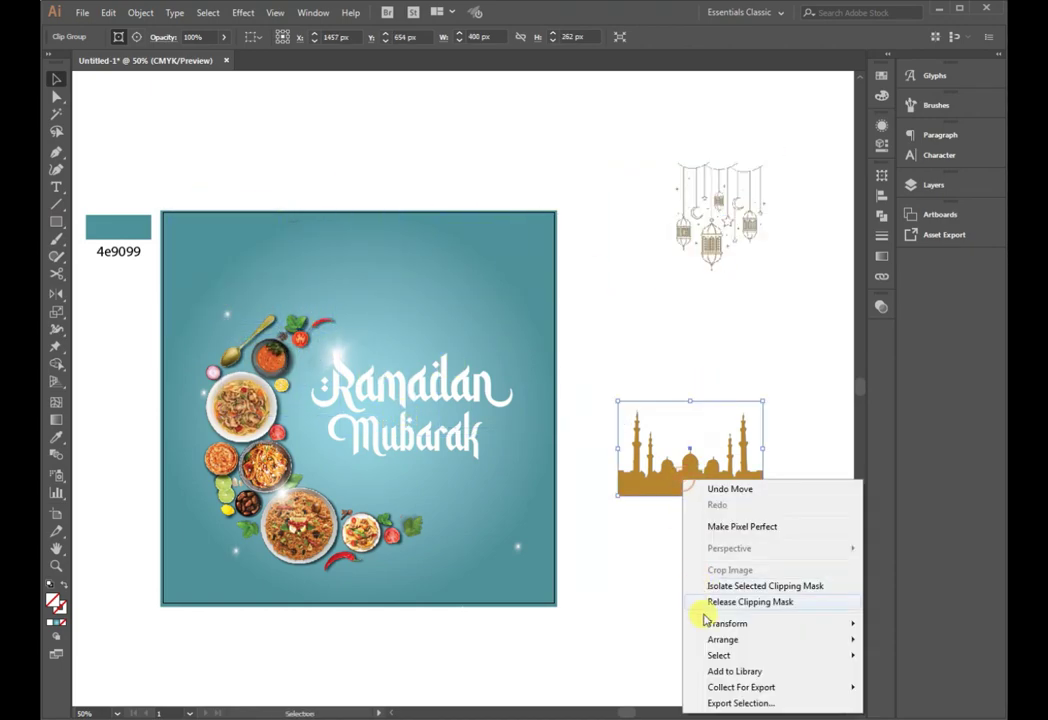
pyautogui.click(722, 603)
pyautogui.moveTo(676, 510); pyautogui.dragTo(714, 483)
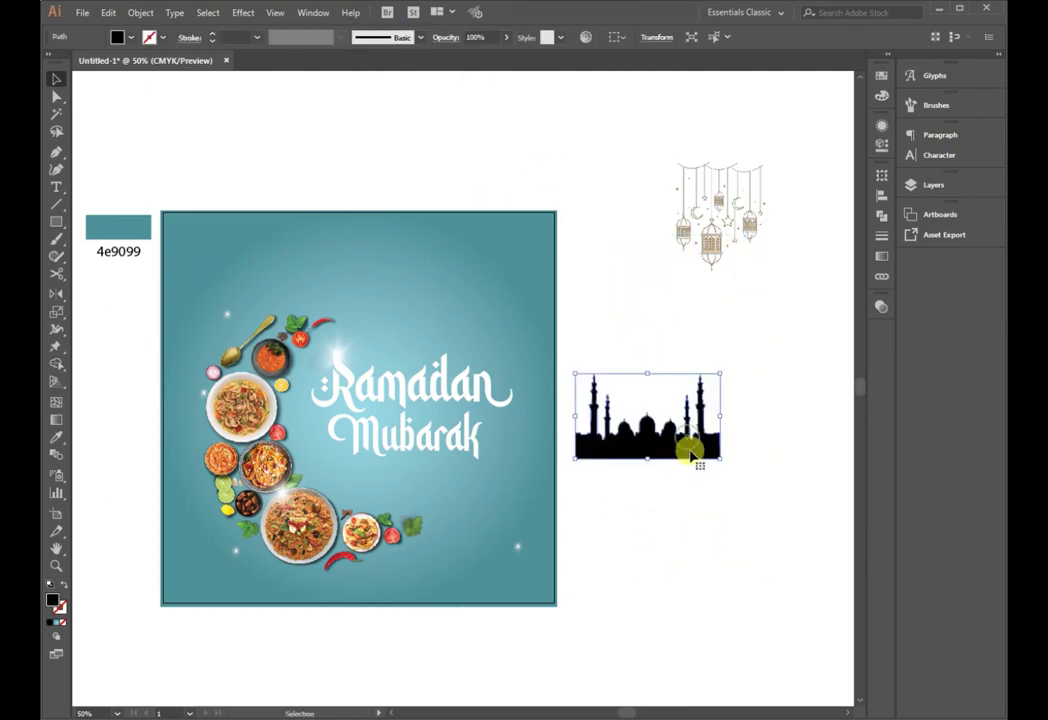
pyautogui.click(254, 567)
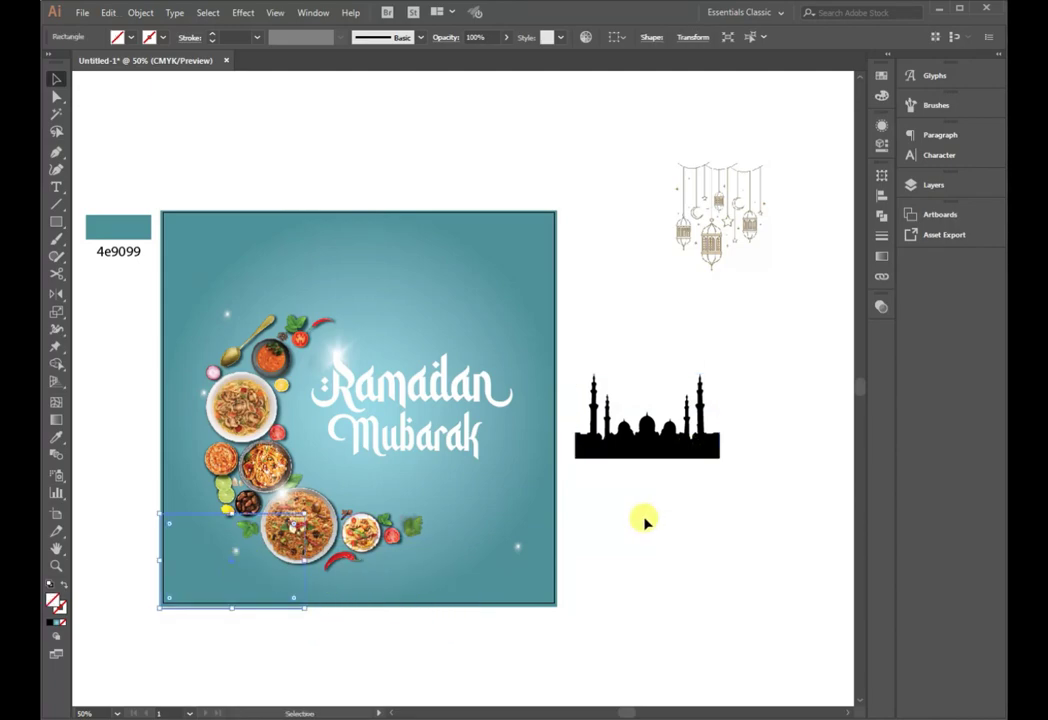
pyautogui.moveTo(666, 443); pyautogui.dragTo(235, 590)
pyautogui.moveTo(301, 520)
pyautogui.mouseDown()
pyautogui.moveTo(512, 432)
pyautogui.moveTo(272, 535)
pyautogui.mouseUp()
# Scale the mosque silhouette up to span the poster's full width.
pyautogui.press('z')
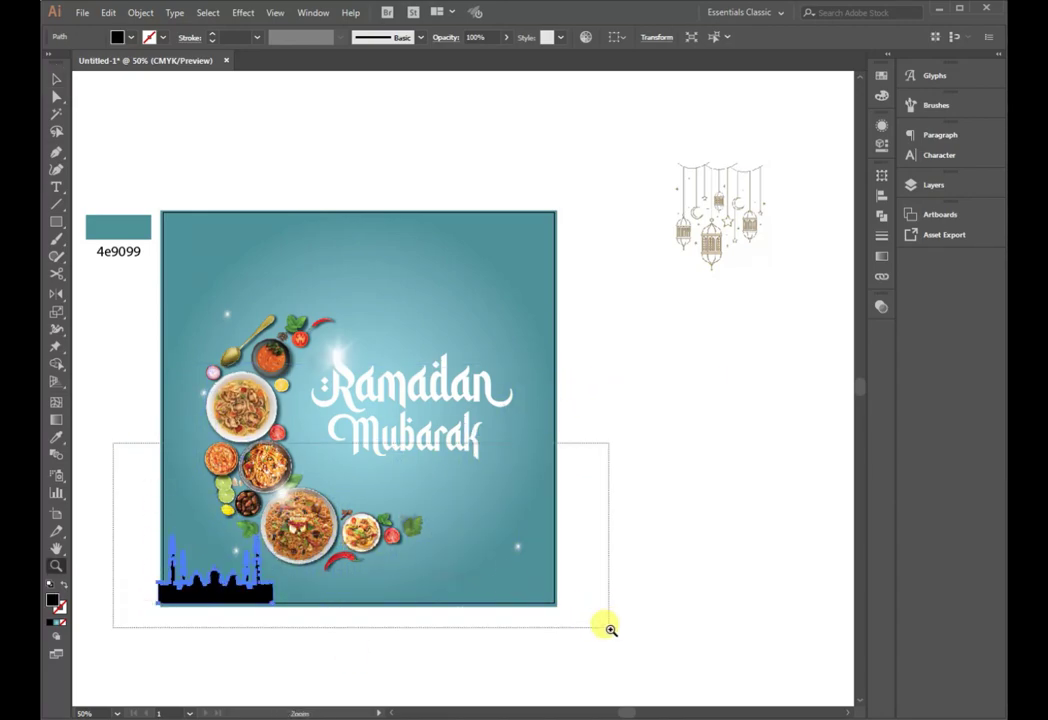
pyautogui.moveTo(112, 440); pyautogui.dragTo(608, 627)
pyautogui.click(54, 85)
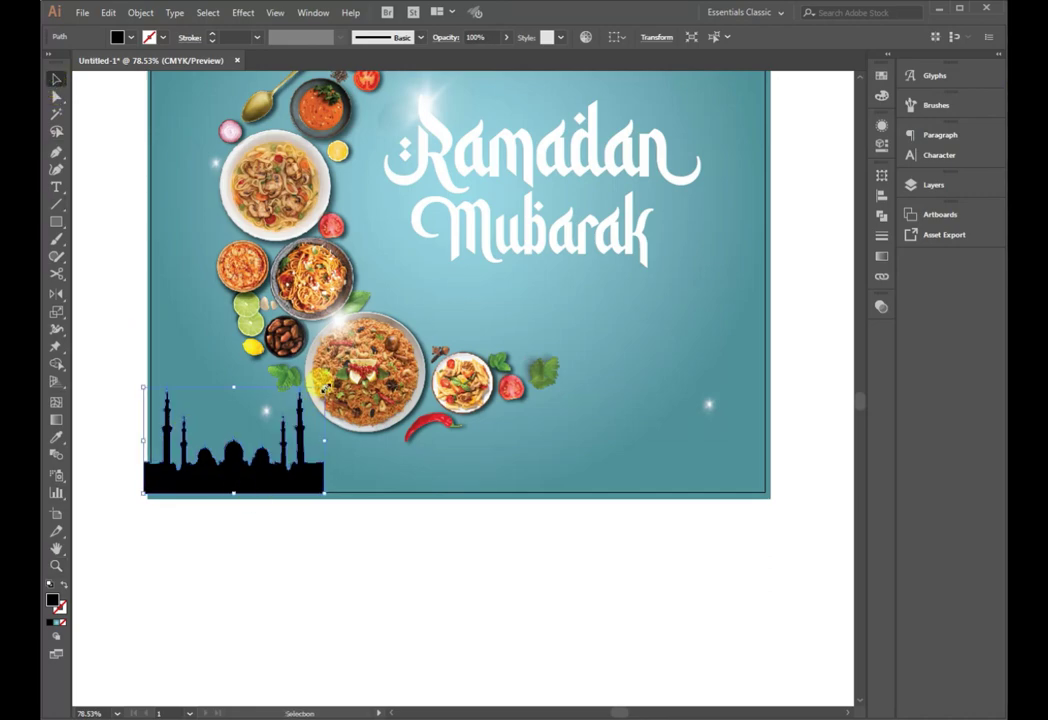
pyautogui.moveTo(323, 392)
pyautogui.mouseDown()
pyautogui.moveTo(807, 159)
pyautogui.moveTo(800, 236)
pyautogui.mouseUp()
pyautogui.press('z')
pyautogui.keyDown('alt'); pyautogui.click(527, 349); pyautogui.keyUp('alt')
pyautogui.keyDown('alt'); pyautogui.click(527, 349); pyautogui.keyUp('alt')
# Fill the mosque silhouette white and send it behind the artwork.
pyautogui.click(131, 38)
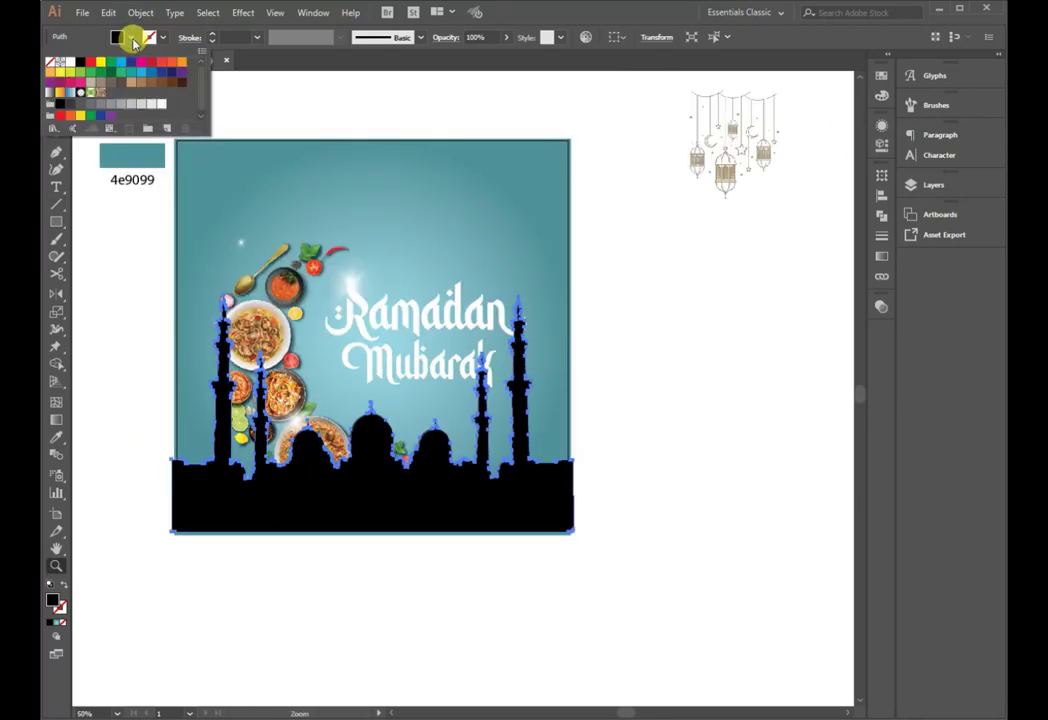
pyautogui.click(66, 61)
pyautogui.rightClick(327, 497)
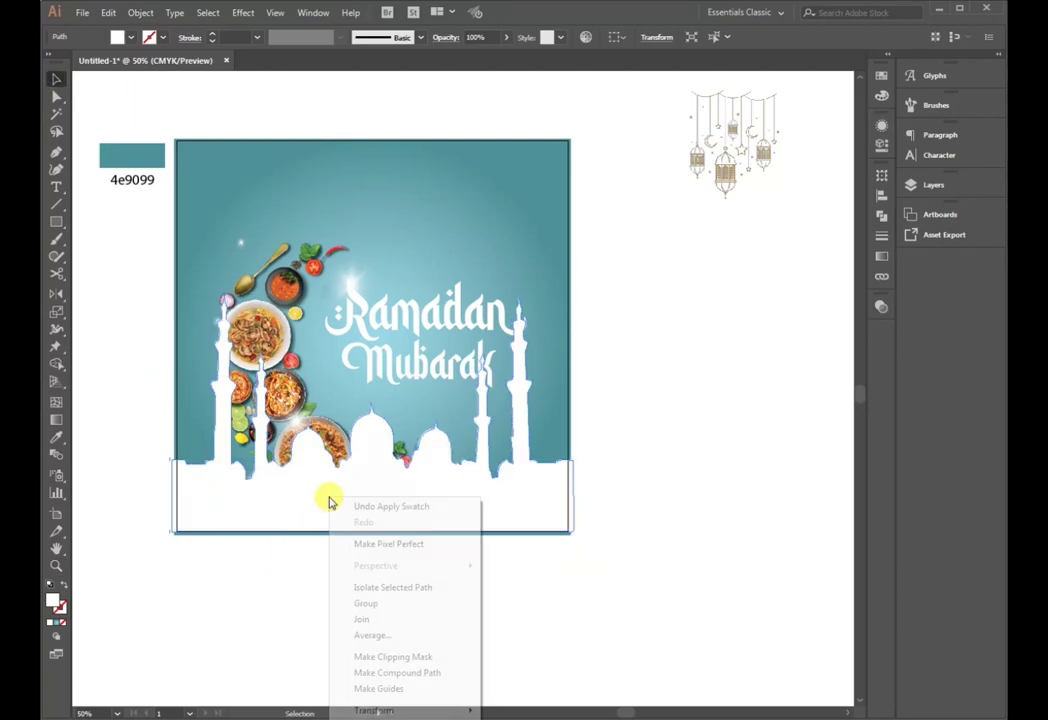
pyautogui.click(510, 588)
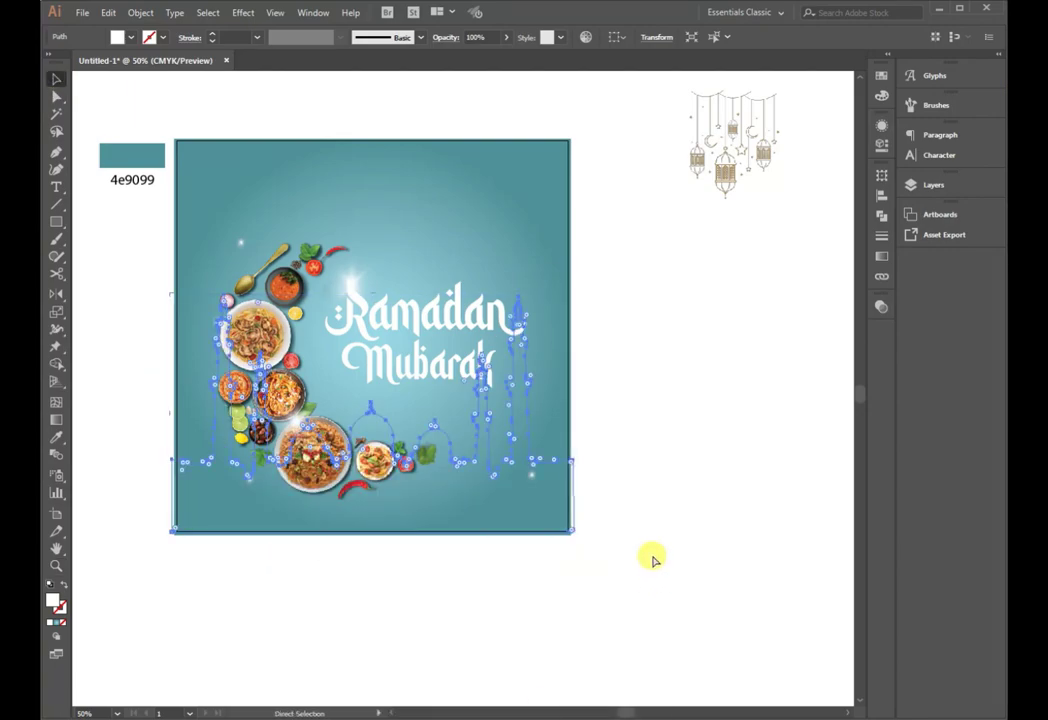
# Nudge the mosque slightly lower and fade it to 33% opacity.
pyautogui.moveTo(506, 37)
pyautogui.mouseDown()
pyautogui.moveTo(490, 58)
pyautogui.moveTo(458, 56)
pyautogui.mouseUp()
pyautogui.click(650, 430)
pyautogui.scroll(1, 650, 430)
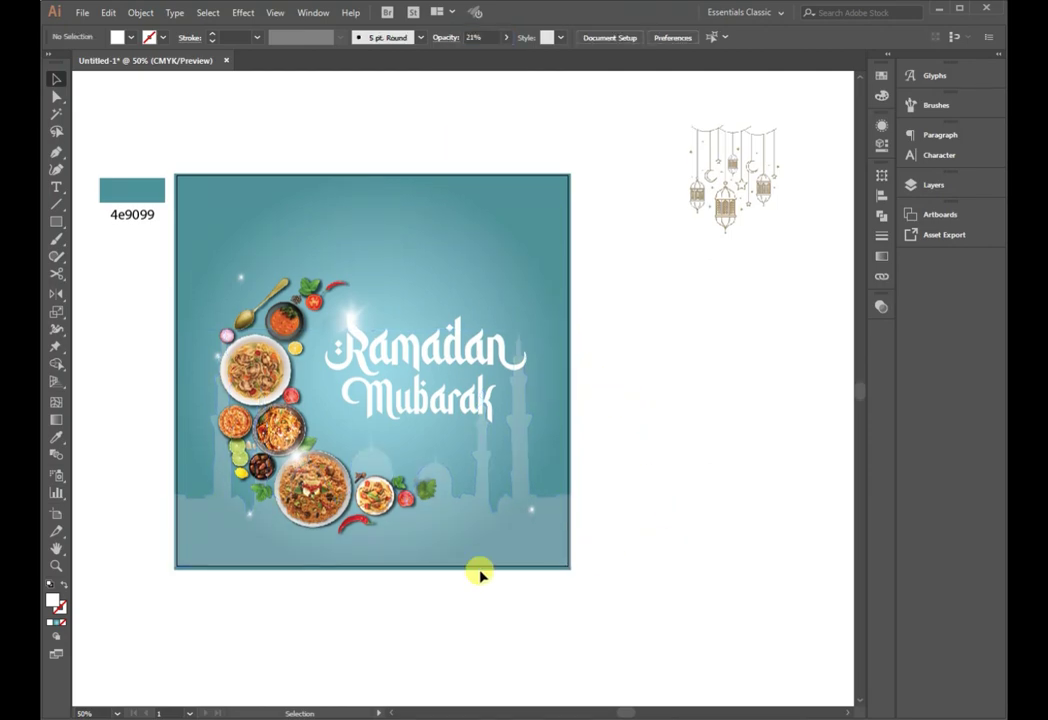
pyautogui.moveTo(463, 560); pyautogui.dragTo(448, 552)
pyautogui.click(506, 44)
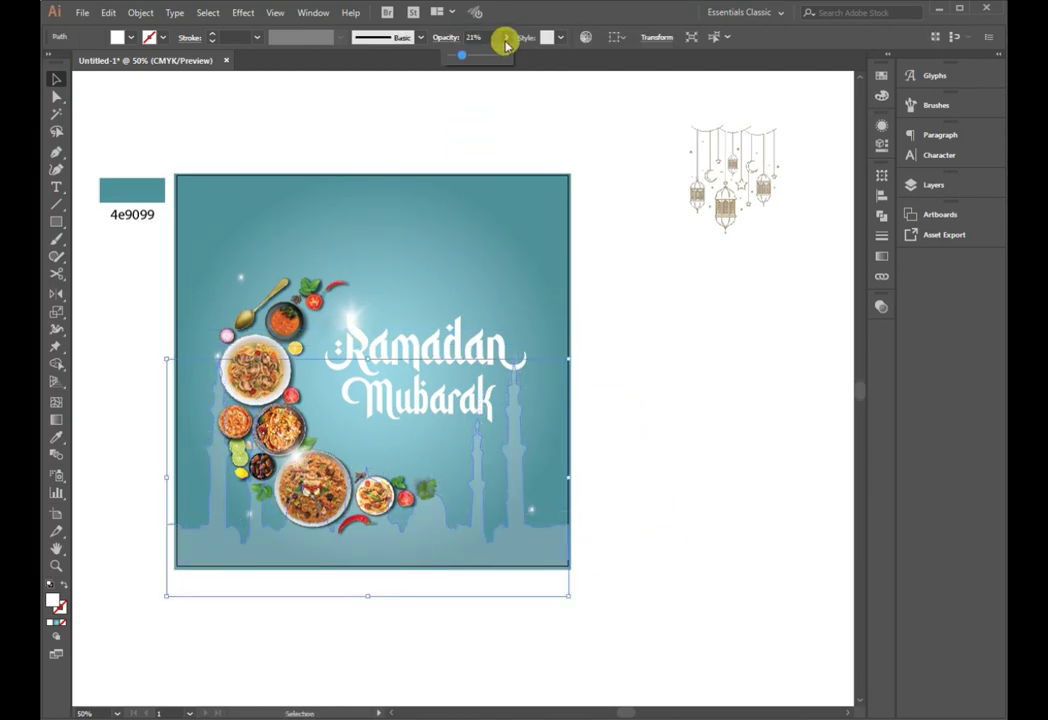
pyautogui.moveTo(472, 58); pyautogui.dragTo(470, 57)
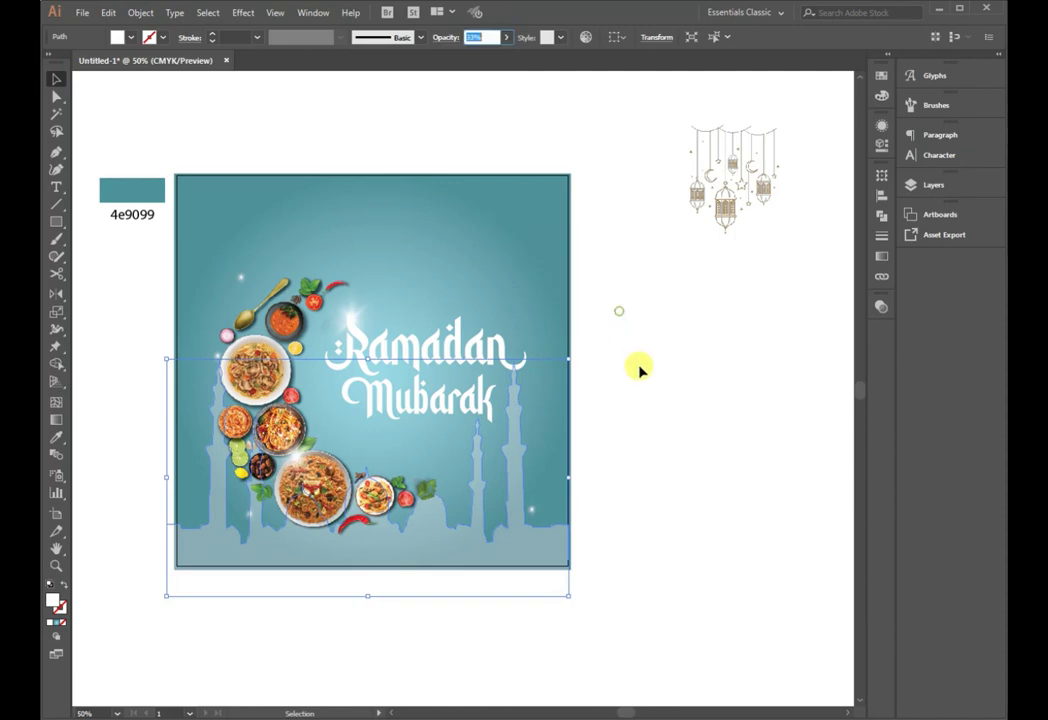
pyautogui.click(667, 472)
pyautogui.scroll(1, 667, 472)
pyautogui.moveTo(159, 164); pyautogui.dragTo(636, 636)
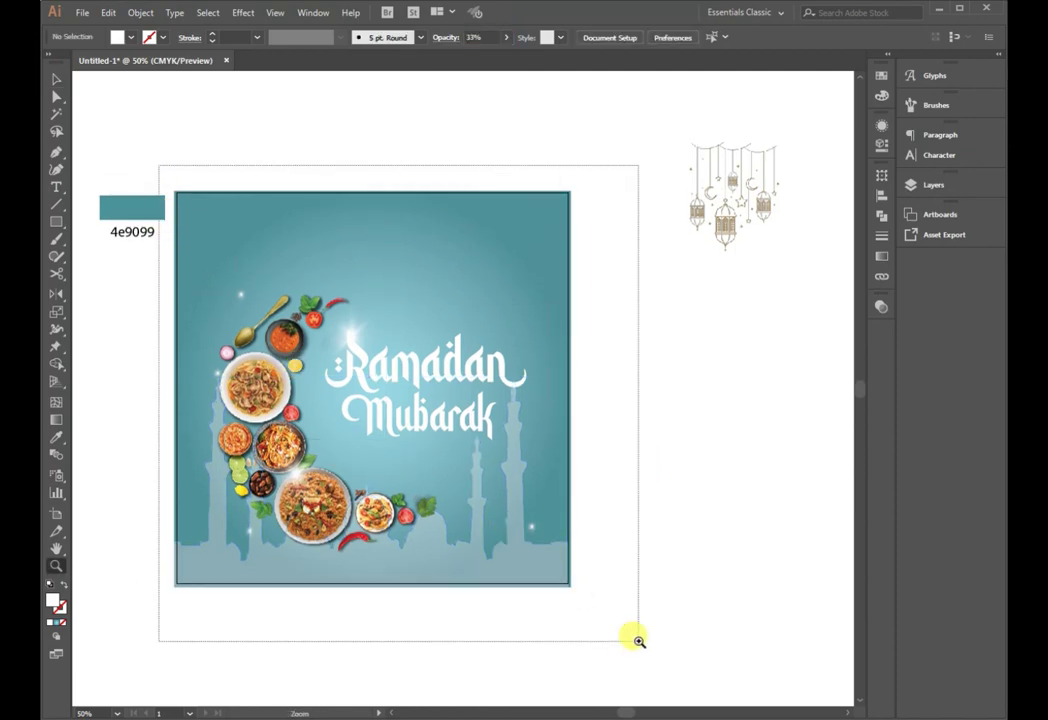
# Place a placeholder text object, undo a stray rectangle, and move the enlarged text to the poster top.
pyautogui.press('t')
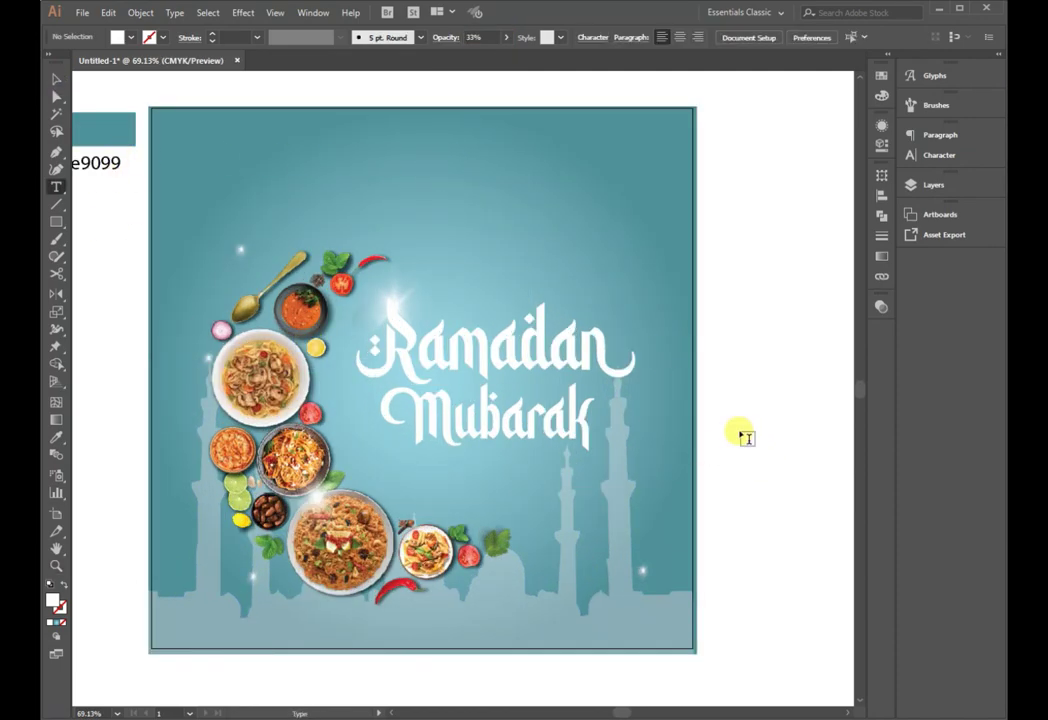
pyautogui.click(741, 432)
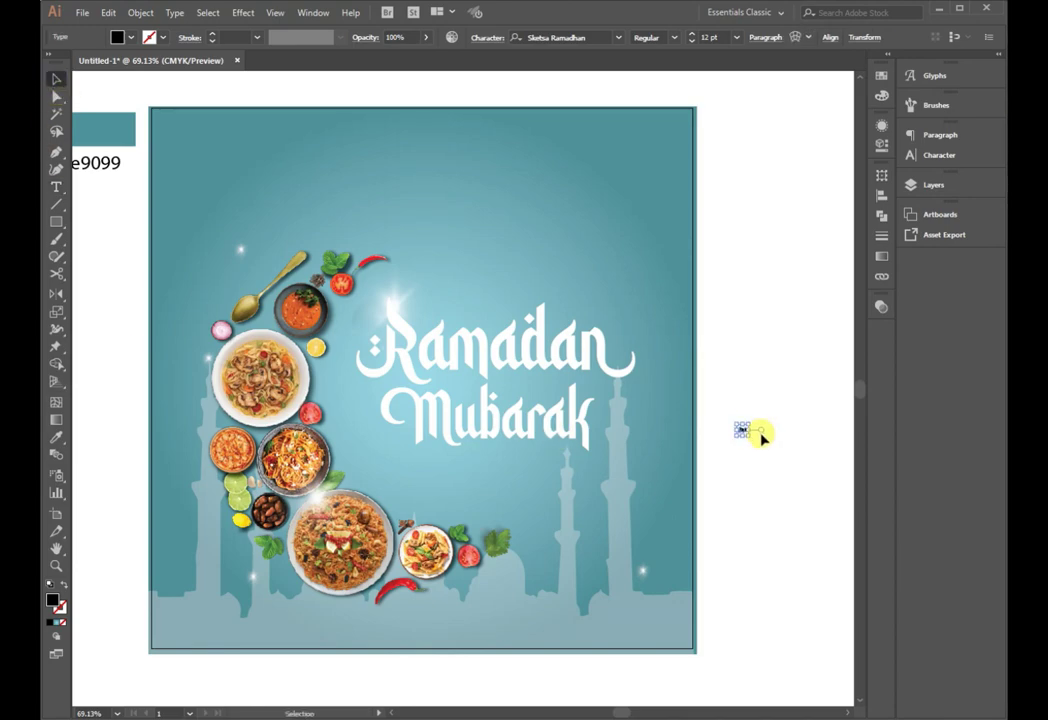
pyautogui.click(56, 221)
pyautogui.moveTo(365, 89)
pyautogui.mouseDown()
pyautogui.moveTo(427, 174)
pyautogui.moveTo(428, 205)
pyautogui.mouseUp()
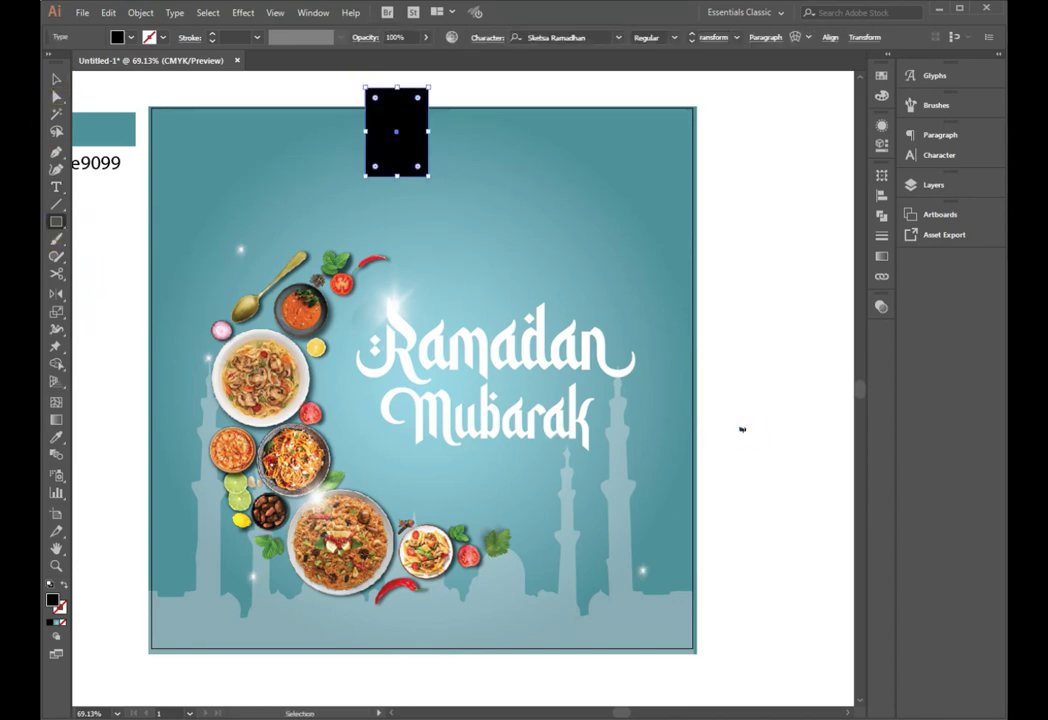
pyautogui.hotkey('ctrl', 'z')
pyautogui.press('v')
pyautogui.click(741, 430)
pyautogui.moveTo(745, 436); pyautogui.dragTo(824, 566)
pyautogui.moveTo(780, 467); pyautogui.dragTo(490, 178)
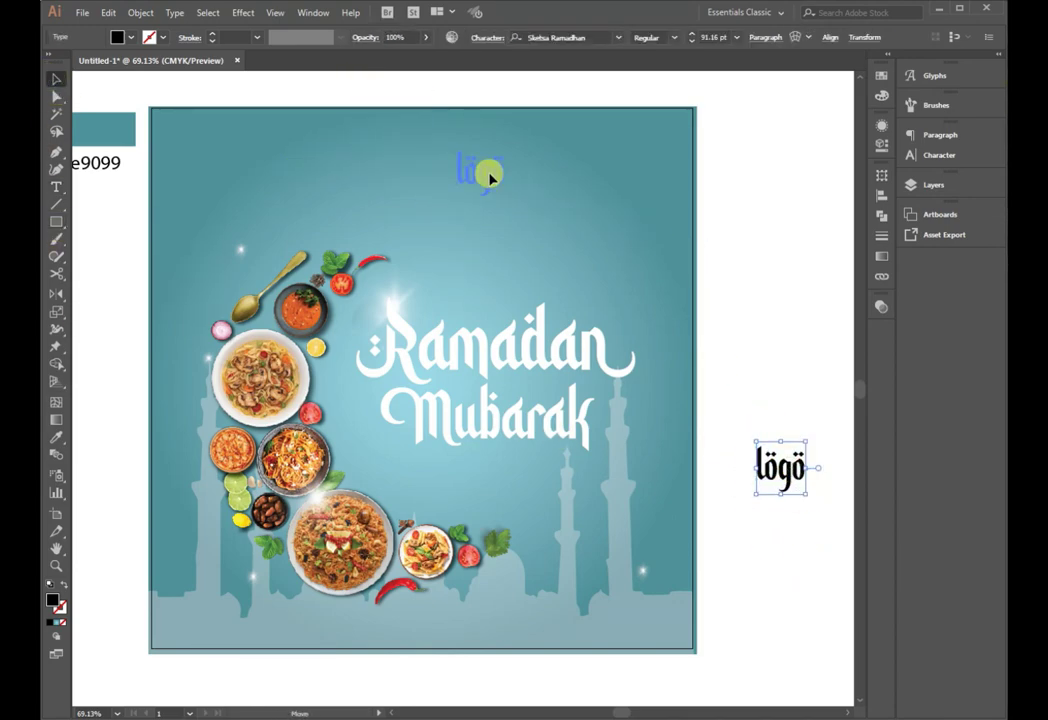
# Set the placeholder to Myriad Pro in All Caps and enter HERE before LOGO.
pyautogui.click(617, 37)
pyautogui.click(767, 92)
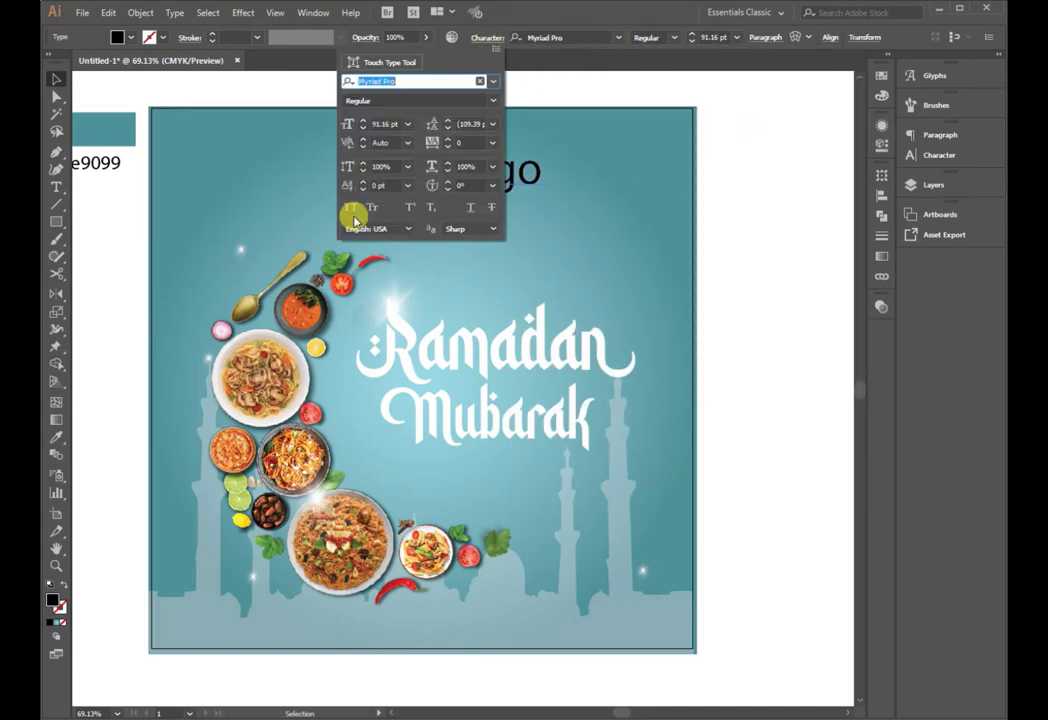
pyautogui.click(352, 208)
pyautogui.doubleClick(503, 159)
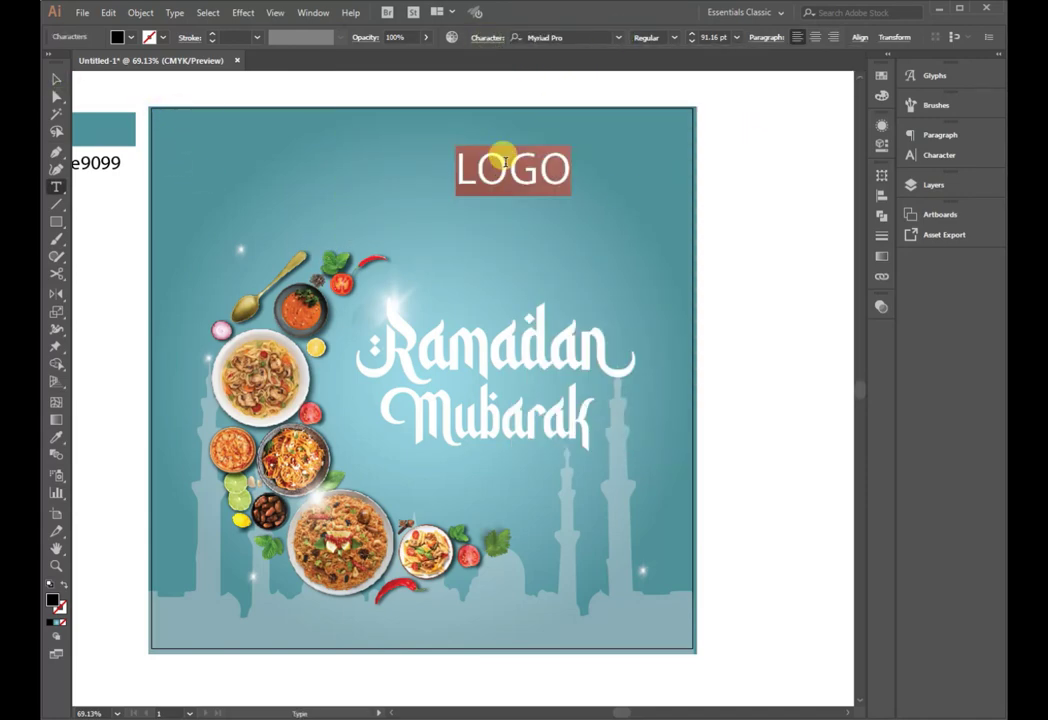
pyautogui.write('HERE')
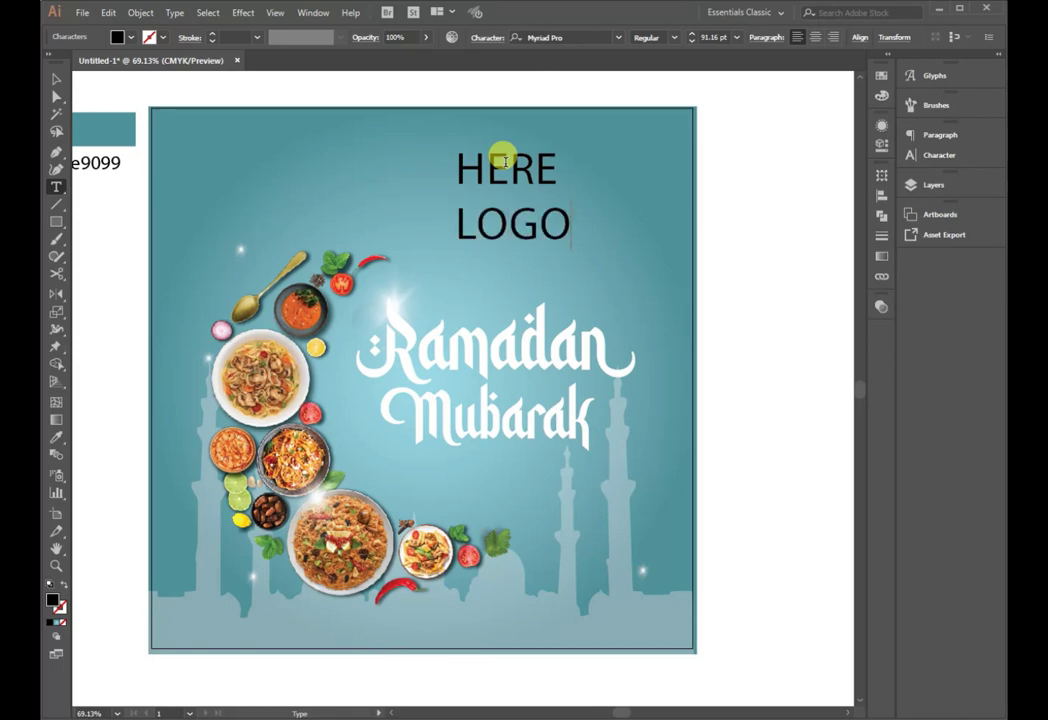
pyautogui.hotkey('ctrl', 'a')
# Give HERE LOGO 88 pt size, 91 pt leading, and a white fill.
pyautogui.click(487, 37)
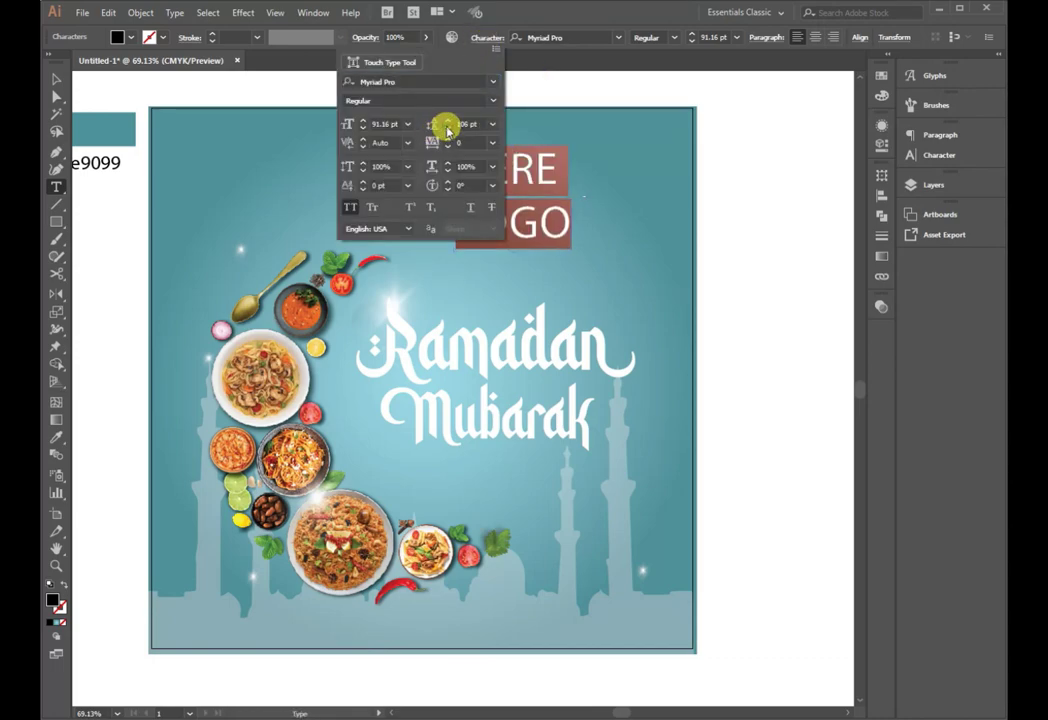
pyautogui.click(447, 130)
pyautogui.click(361, 128)
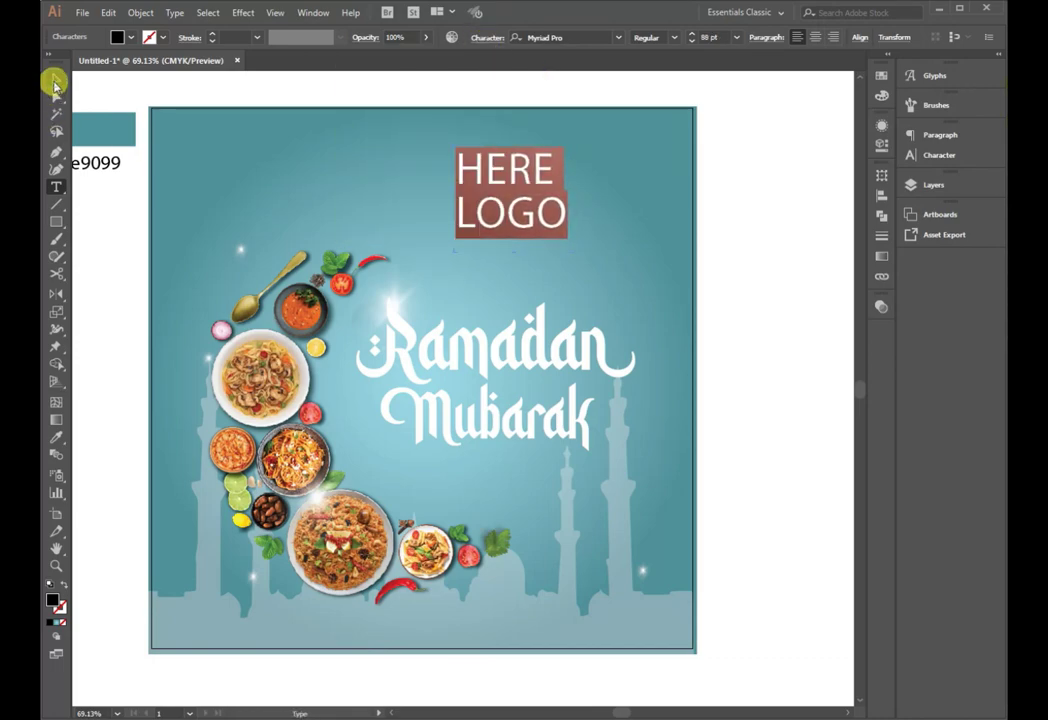
pyautogui.click(120, 37)
pyautogui.click(69, 62)
pyautogui.press('Escape')
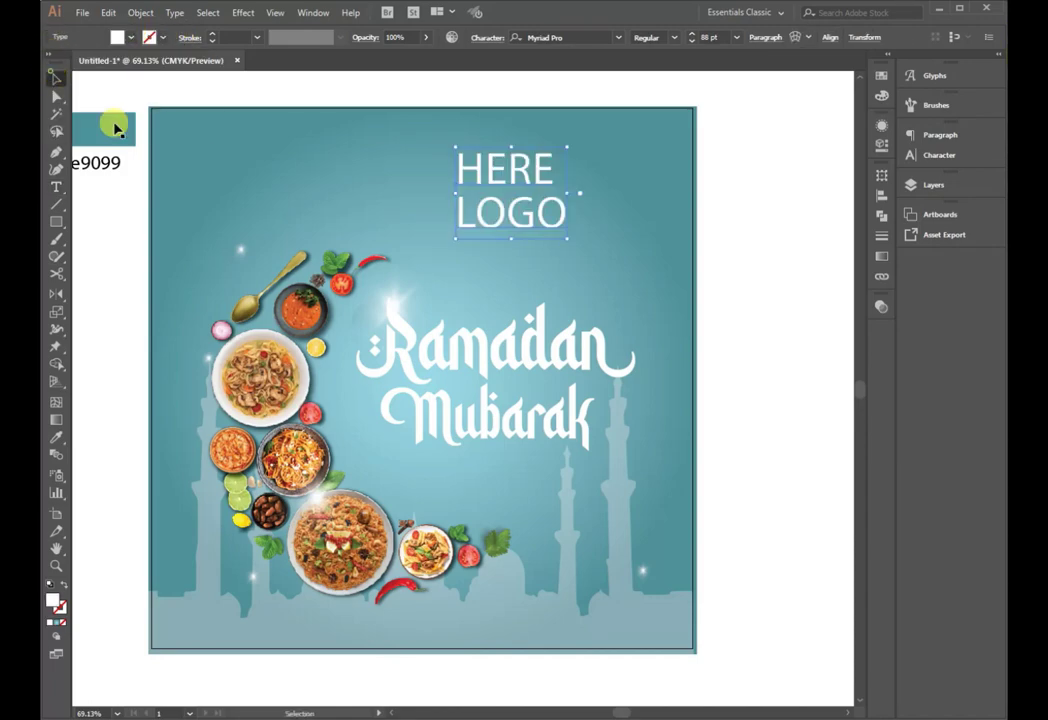
# Shrink HERE LOGO and position it in the poster's top-left corner.
pyautogui.moveTo(566, 247)
pyautogui.mouseDown()
pyautogui.moveTo(508, 188)
pyautogui.moveTo(423, 172)
pyautogui.mouseUp()
pyautogui.click(744, 346)
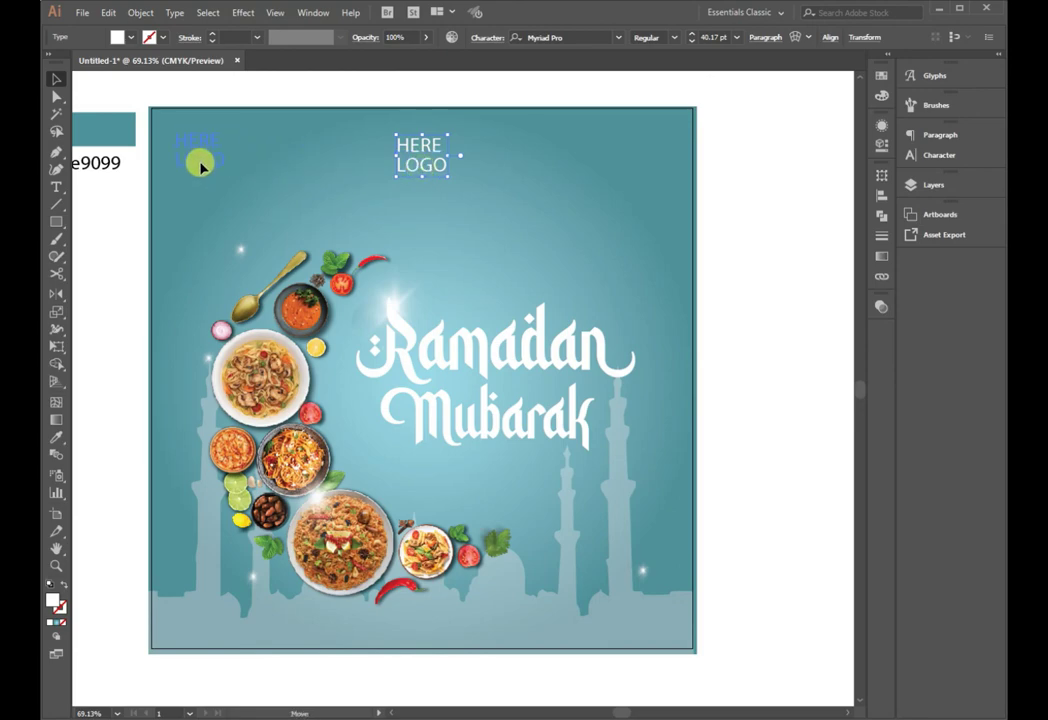
pyautogui.moveTo(200, 165); pyautogui.dragTo(200, 163)
pyautogui.click(81, 241)
pyautogui.click(205, 152)
# Fade the mosque silhouette further to 12% opacity.
pyautogui.click(630, 390)
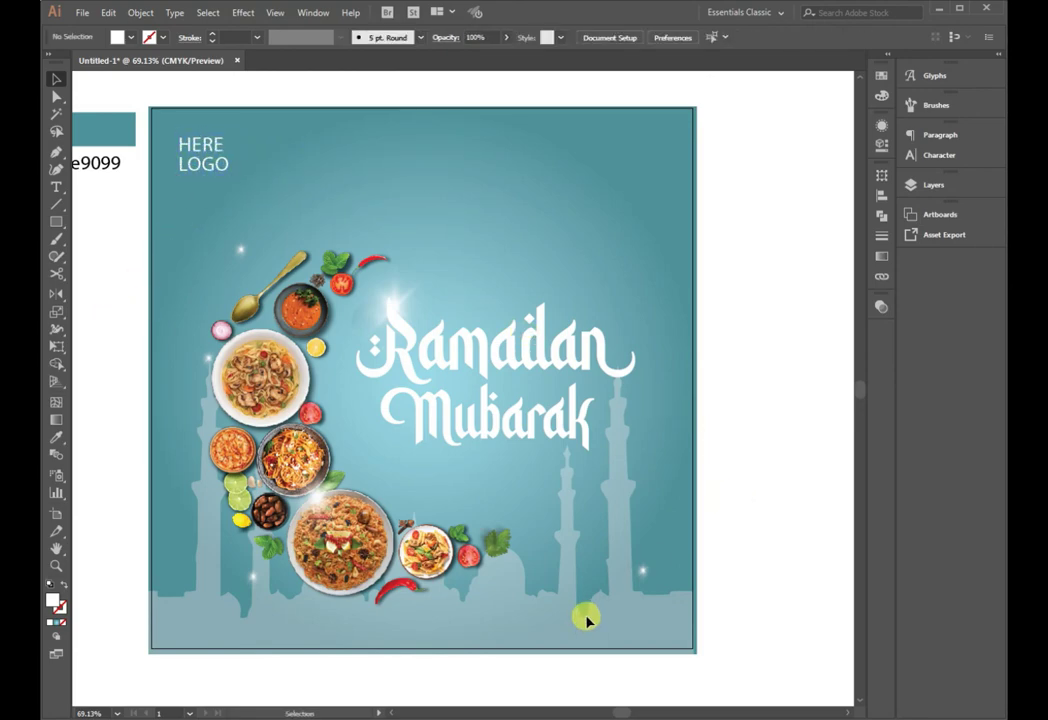
pyautogui.click(587, 620)
pyautogui.click(507, 37)
pyautogui.moveTo(456, 51); pyautogui.dragTo(372, 50)
pyautogui.click(751, 551)
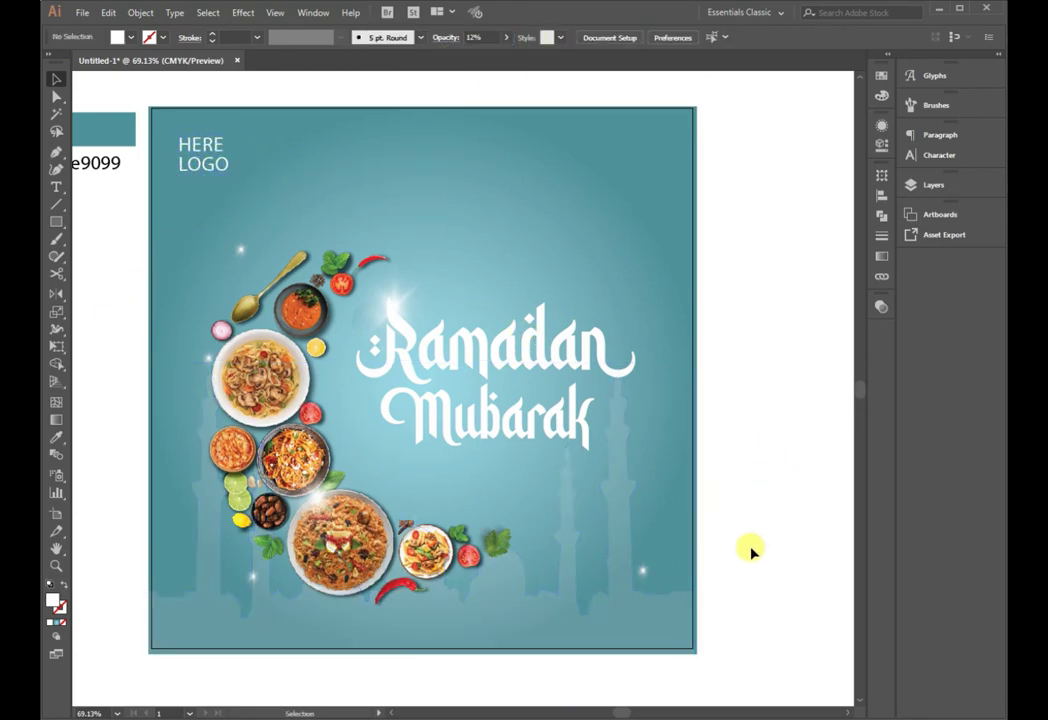
pyautogui.press('z')
pyautogui.keyDown('alt'); pyautogui.click(431, 340); pyautogui.keyUp('alt')
pyautogui.click(53, 80)
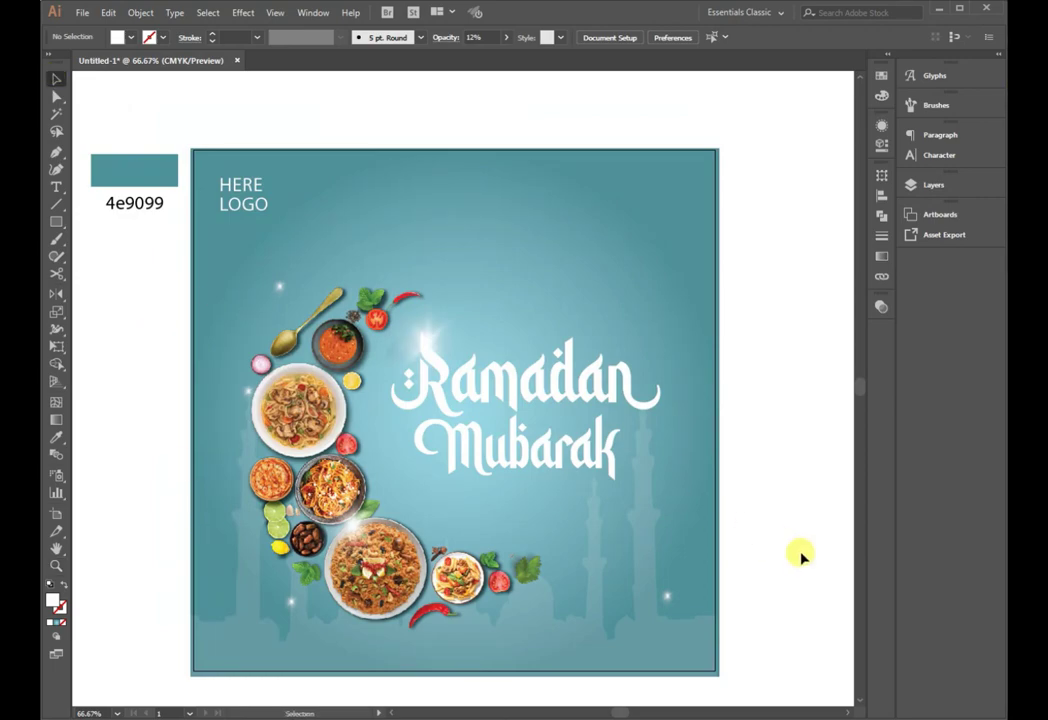
pyautogui.moveTo(182, 136); pyautogui.dragTo(739, 692)
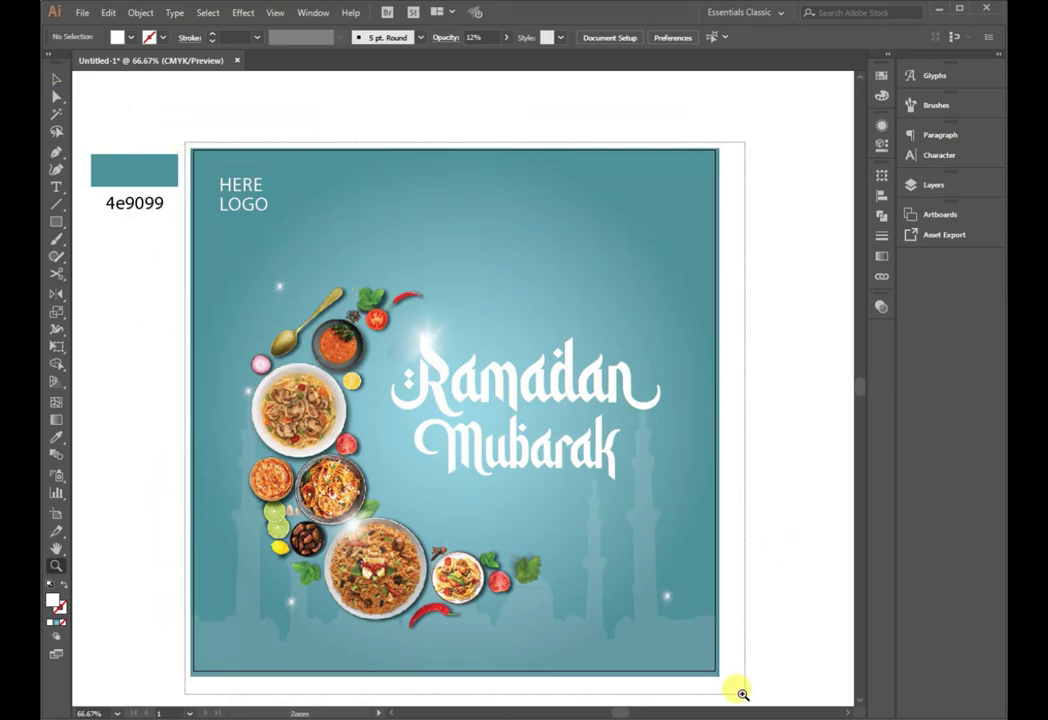